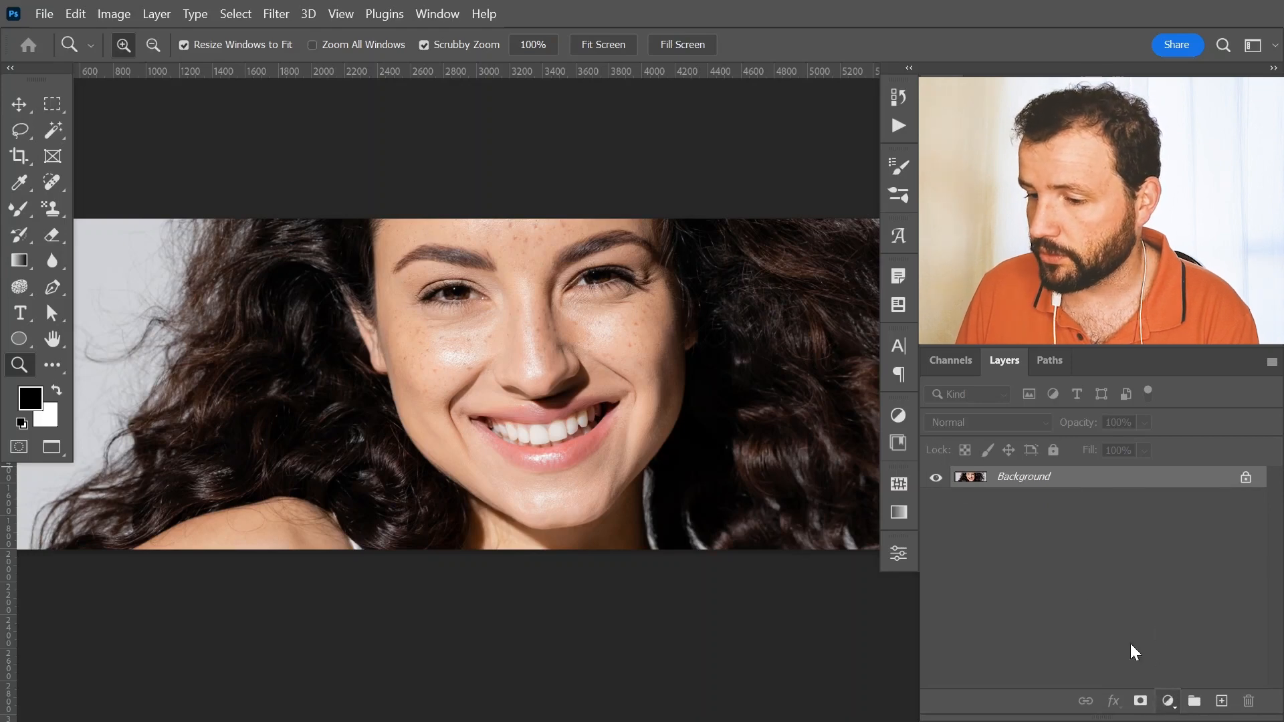
Step: Add a Gradient Map adjustment layer above the Background layer
click(899, 416)
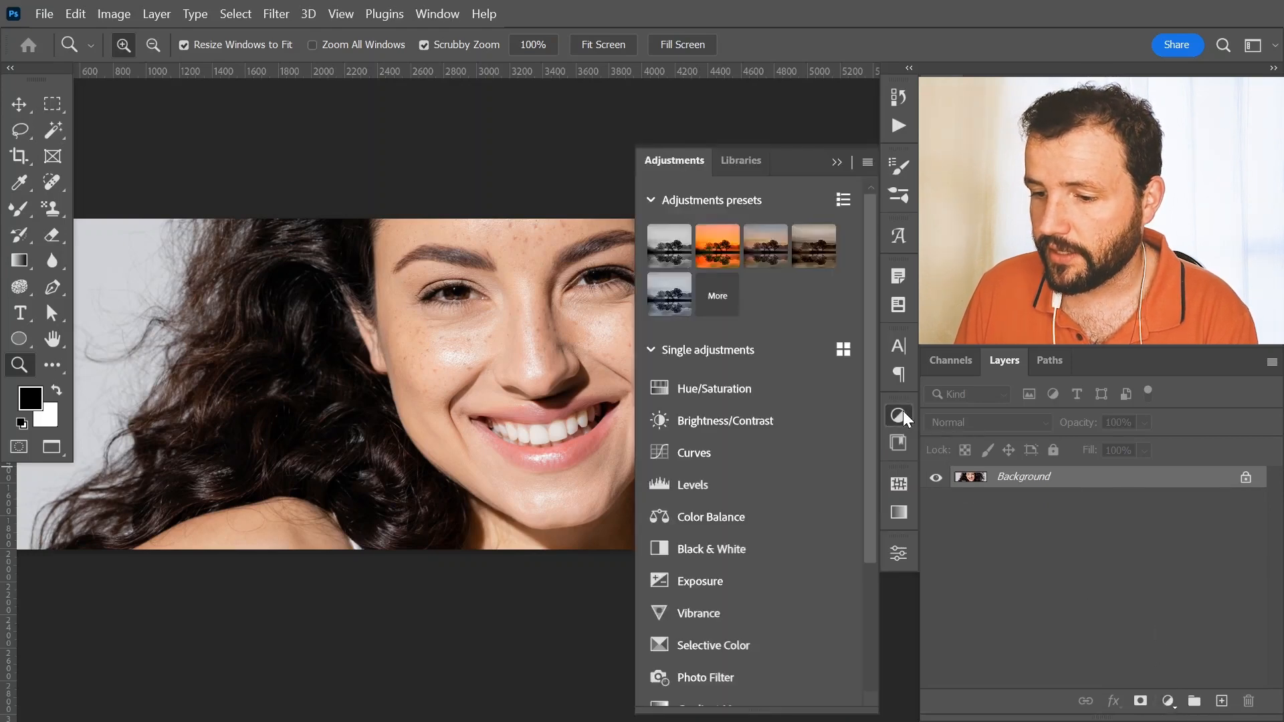
drag(868, 382, 873, 497)
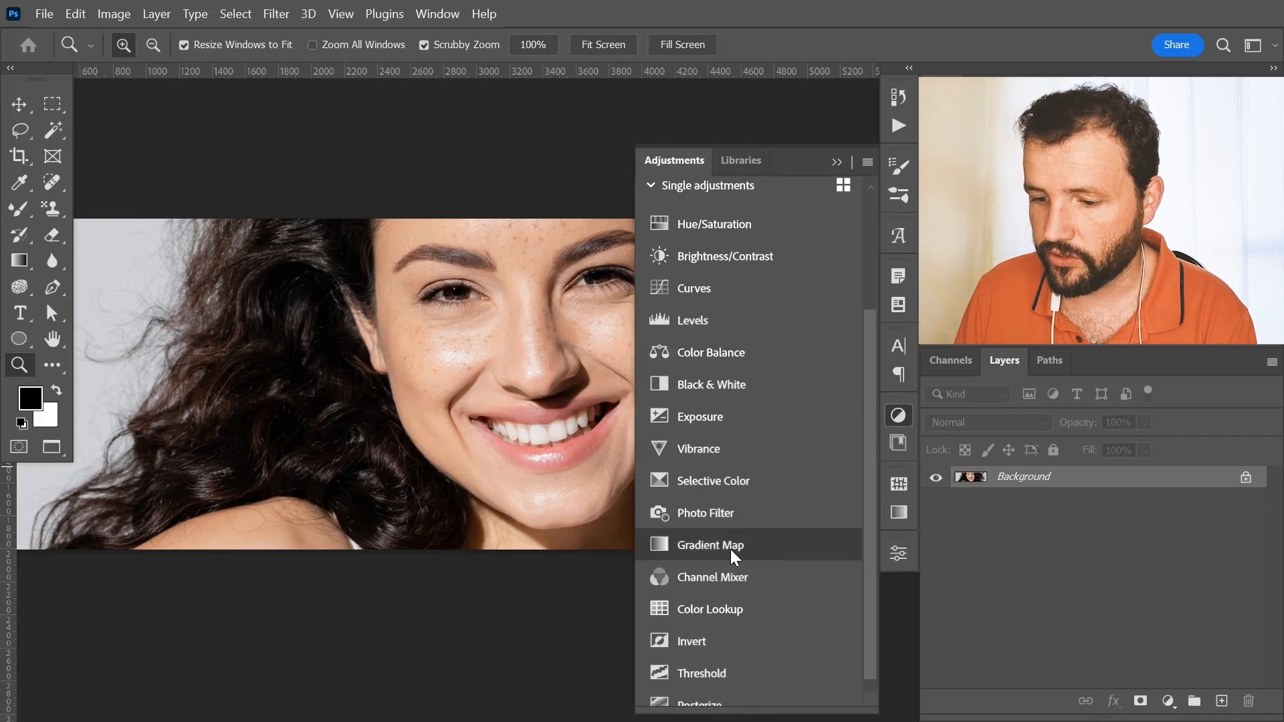
click(1171, 702)
click(1186, 671)
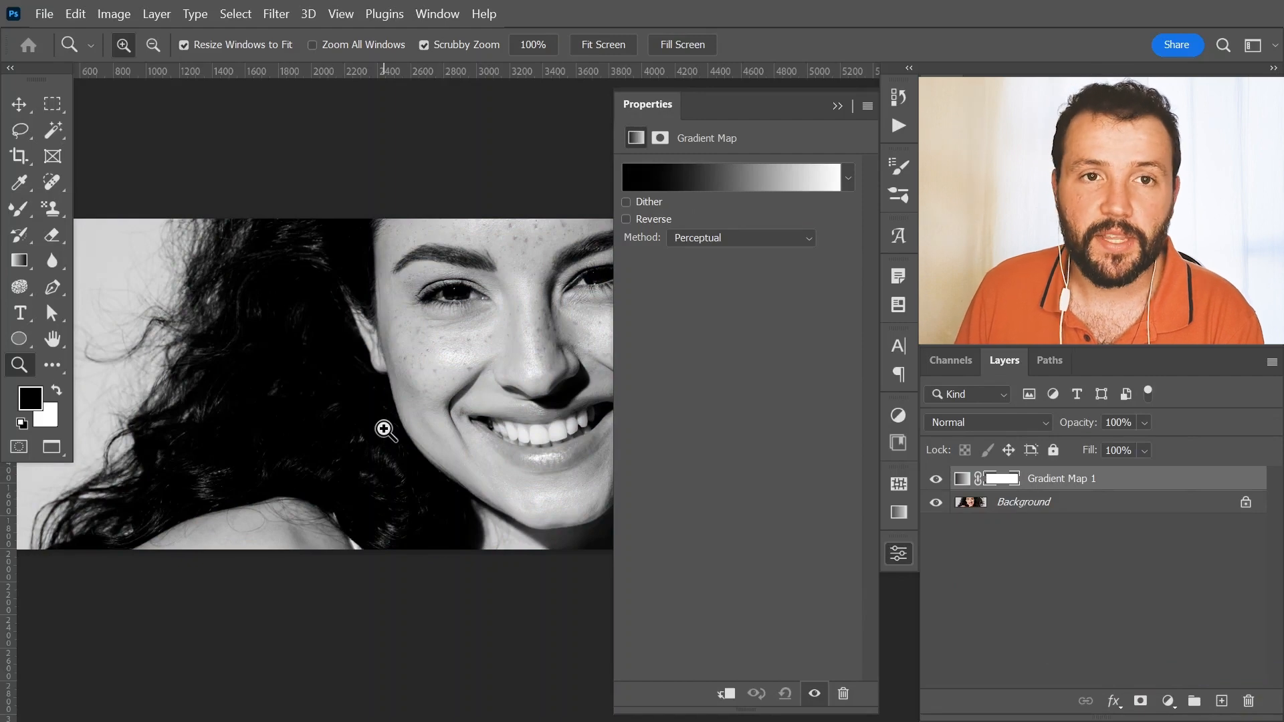
Step: Open the gradient map's gradient for editing and examine its black and white colour stops
drag(467, 401, 422, 384)
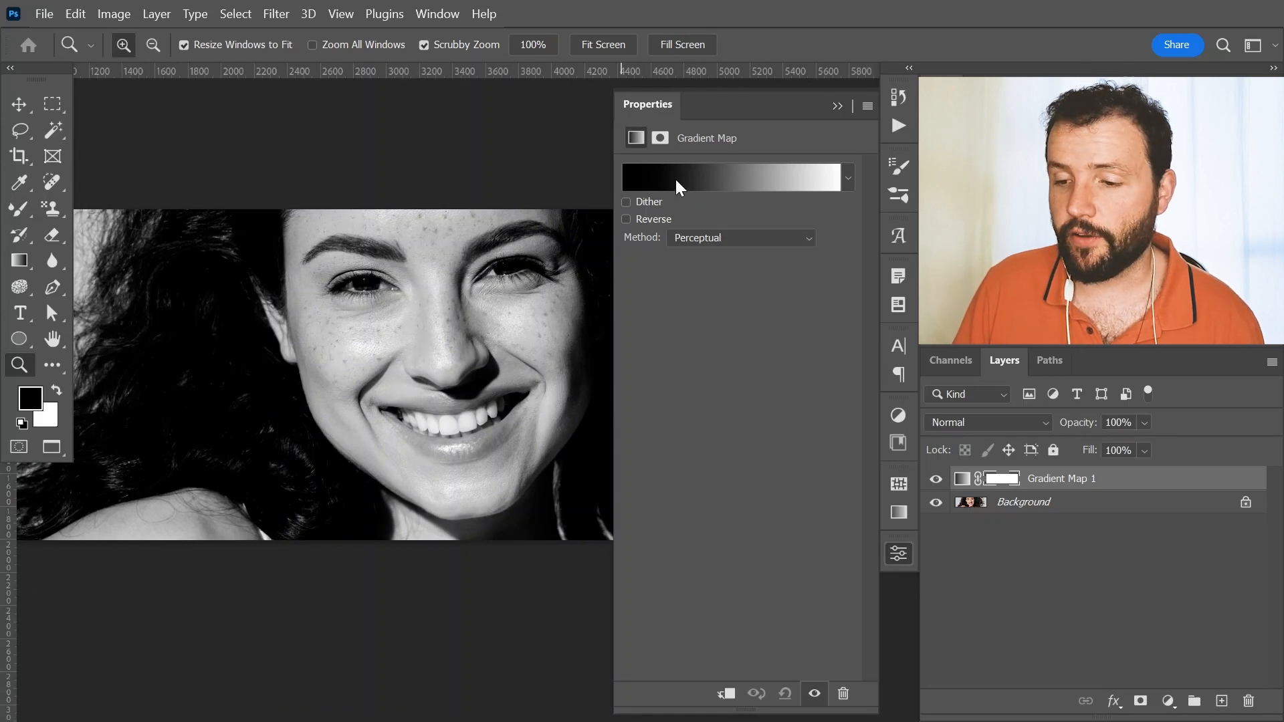
click(636, 179)
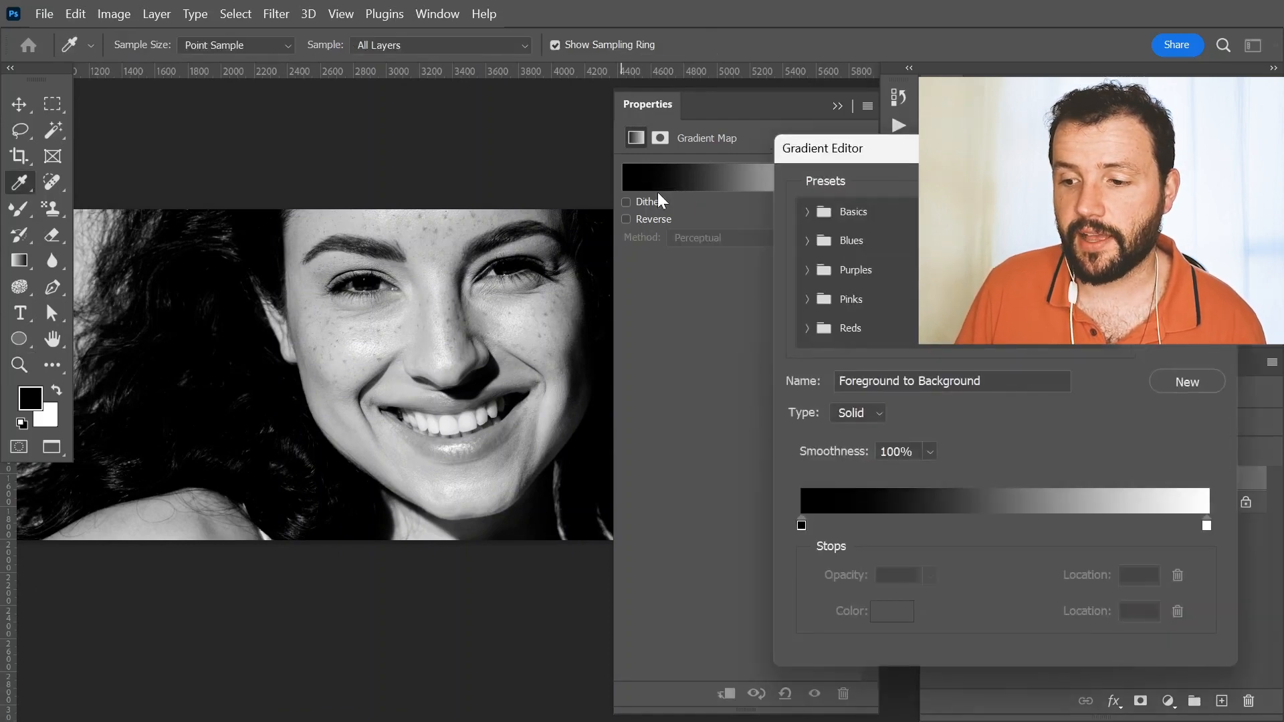
drag(989, 155, 479, 136)
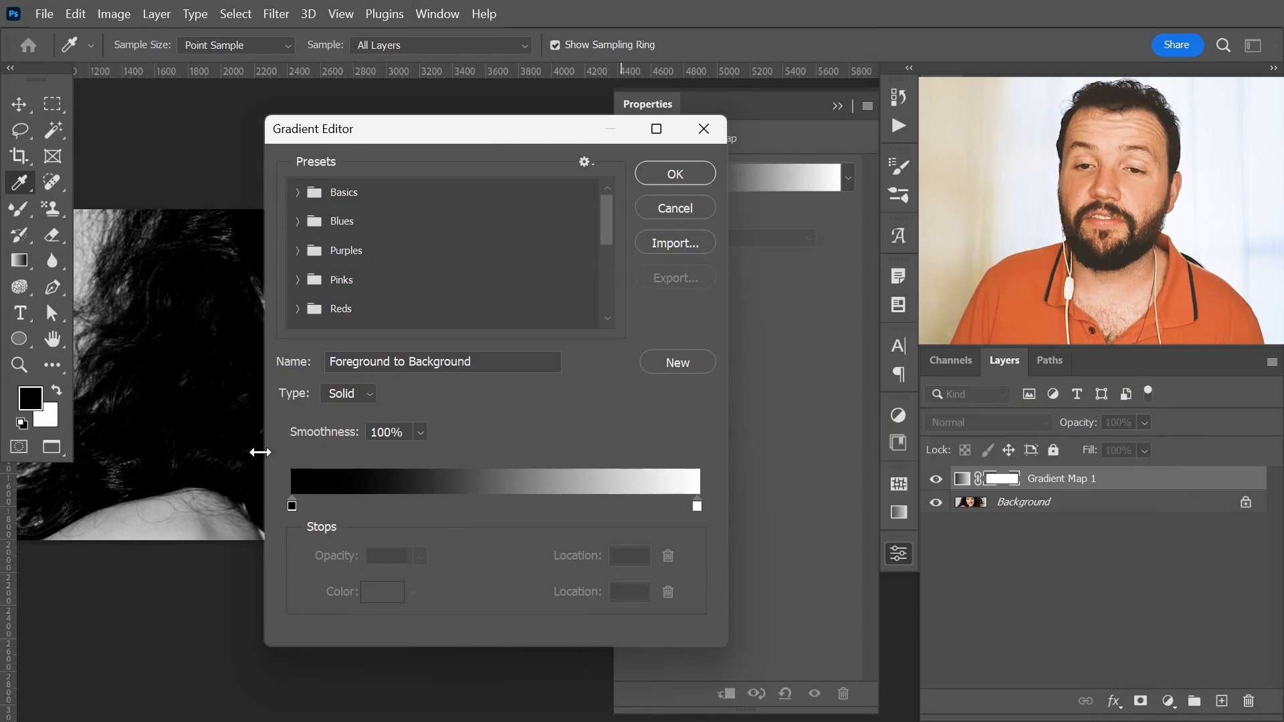
click(291, 506)
drag(290, 507, 280, 502)
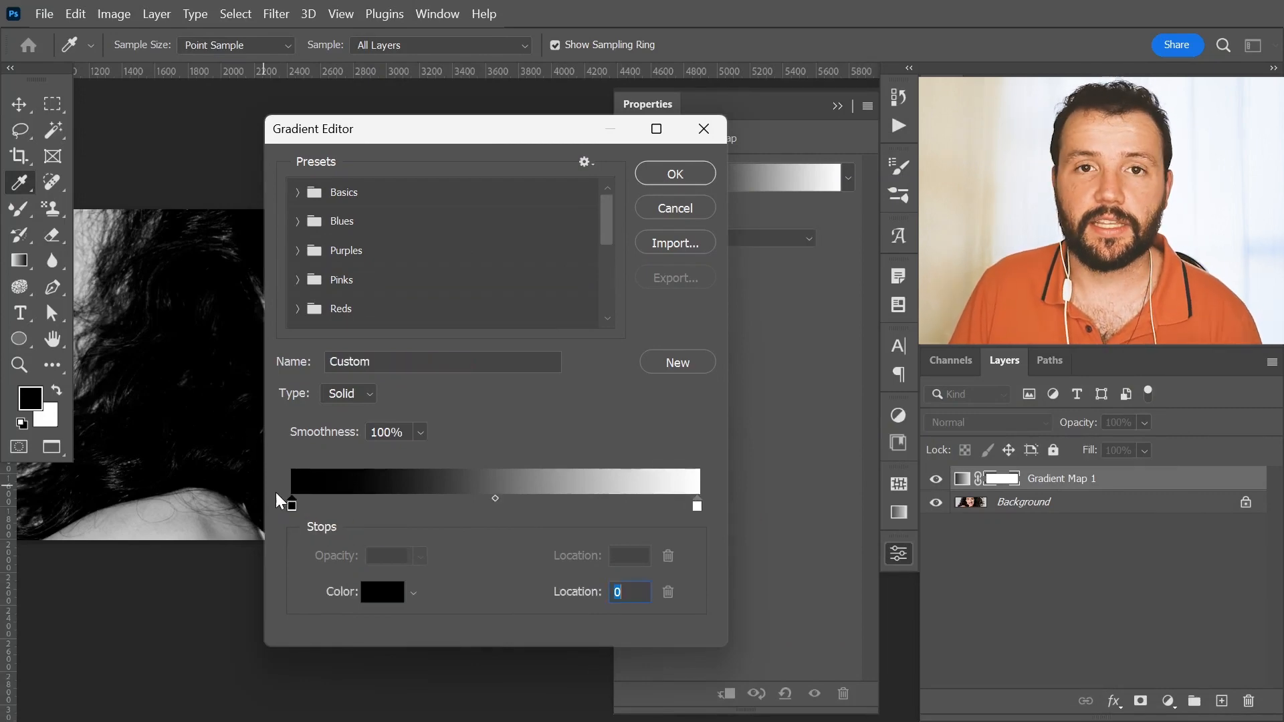
click(698, 506)
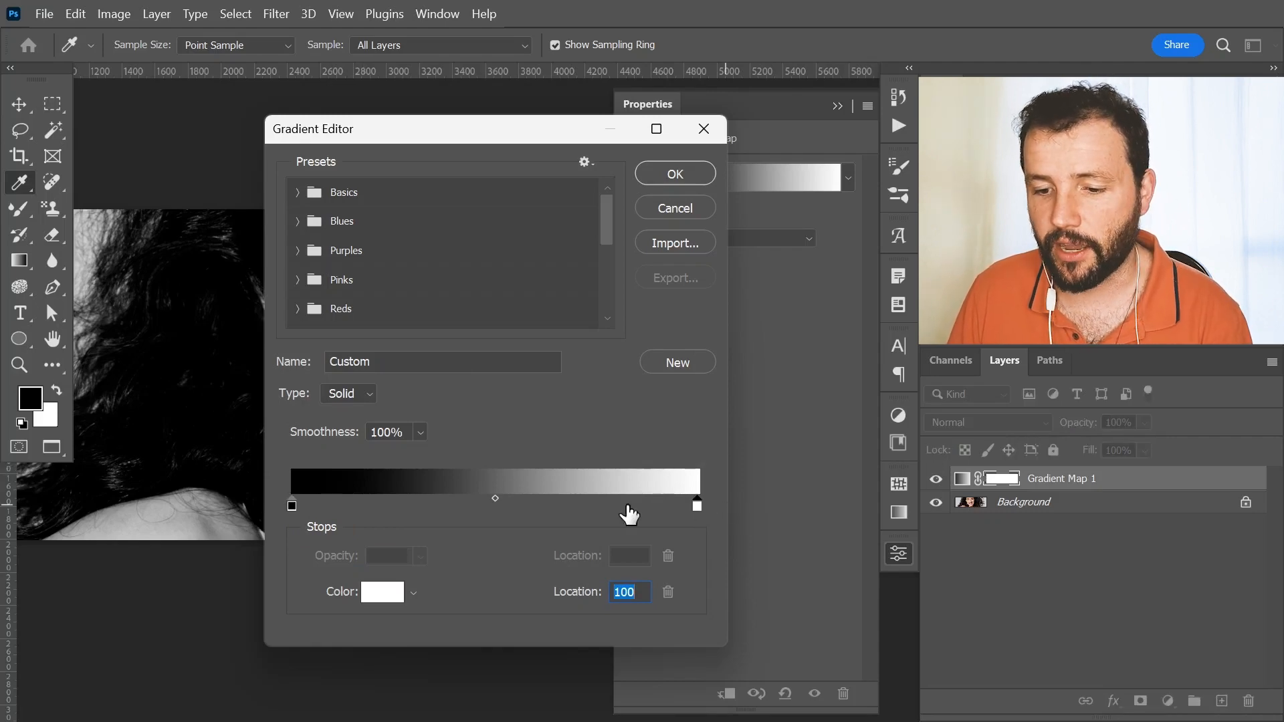
click(292, 506)
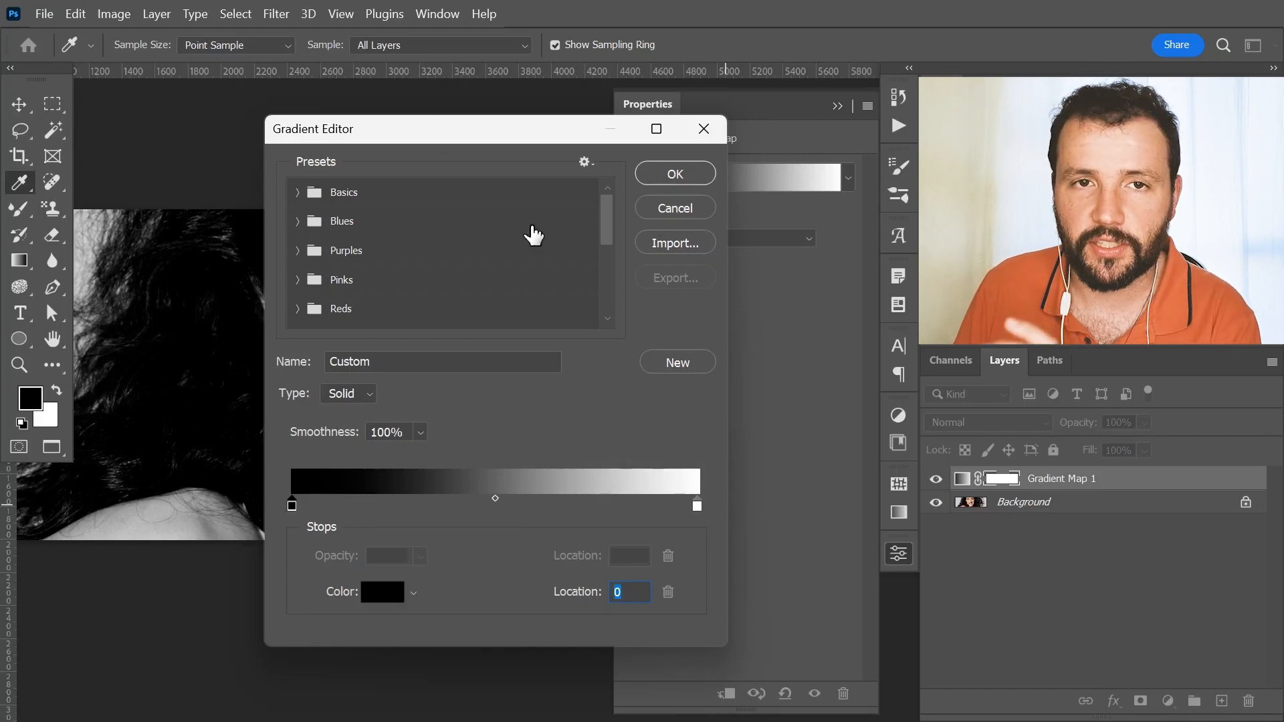
Step: Try the Blue_27 gradient preset from the Blues group on the portrait
drag(490, 137, 749, 147)
click(557, 234)
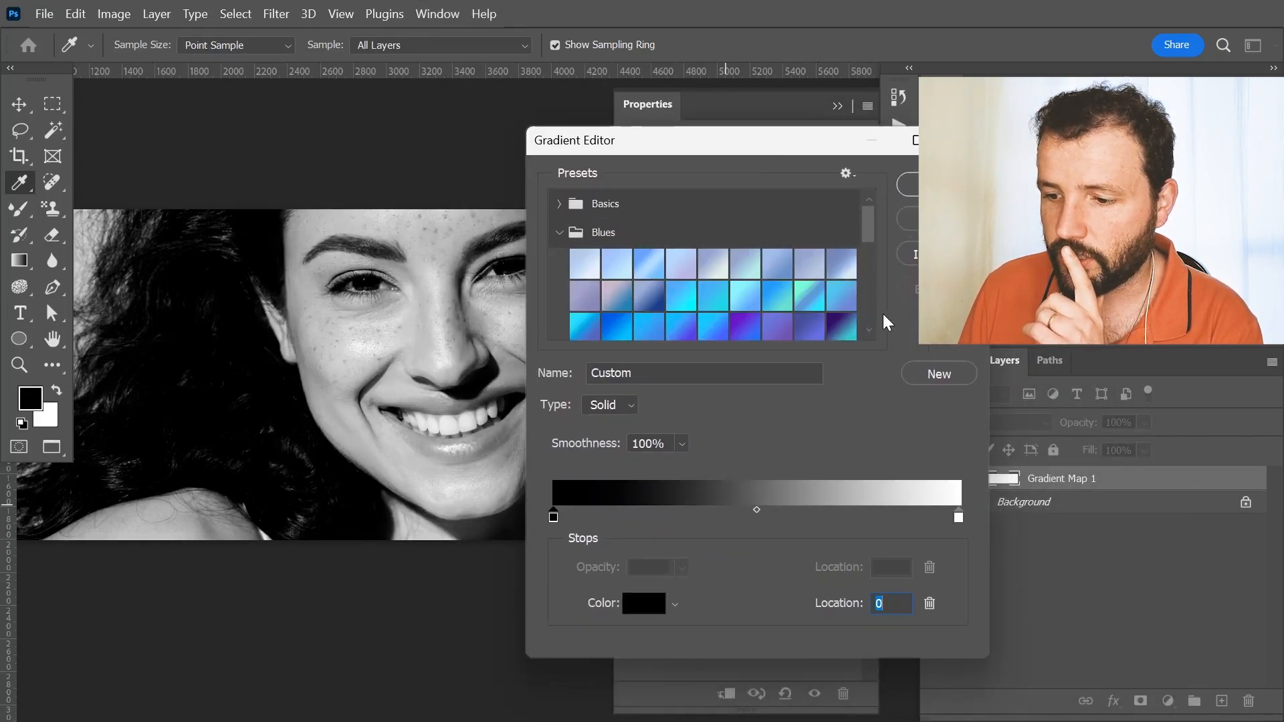
click(839, 330)
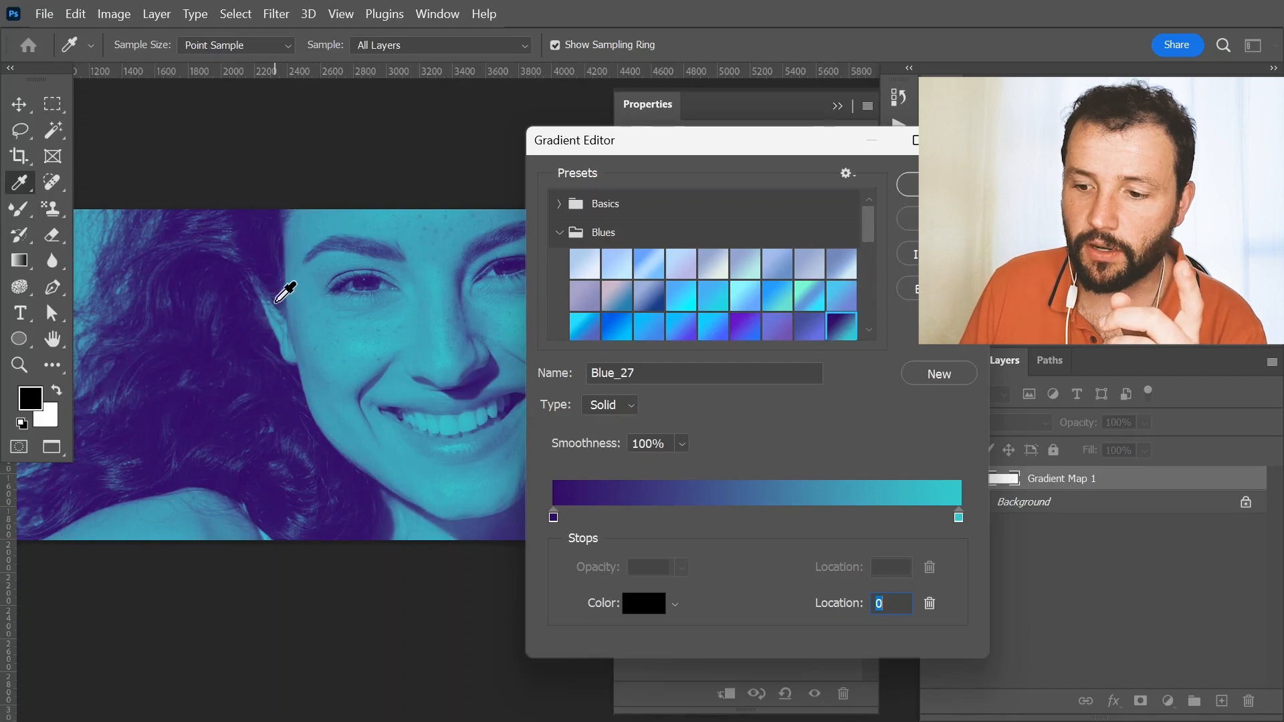
Step: Apply the Black, White preset from the Basics group to the gradient map and accept the gradient
drag(604, 143, 426, 155)
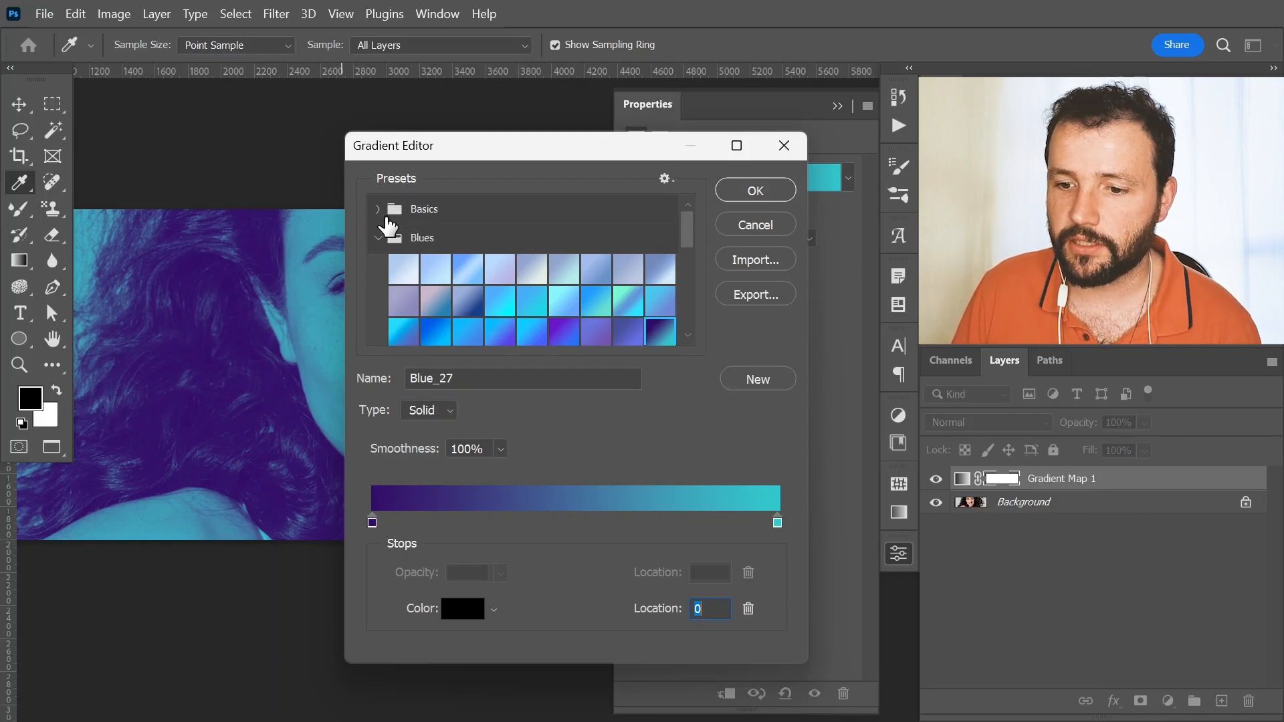
click(380, 209)
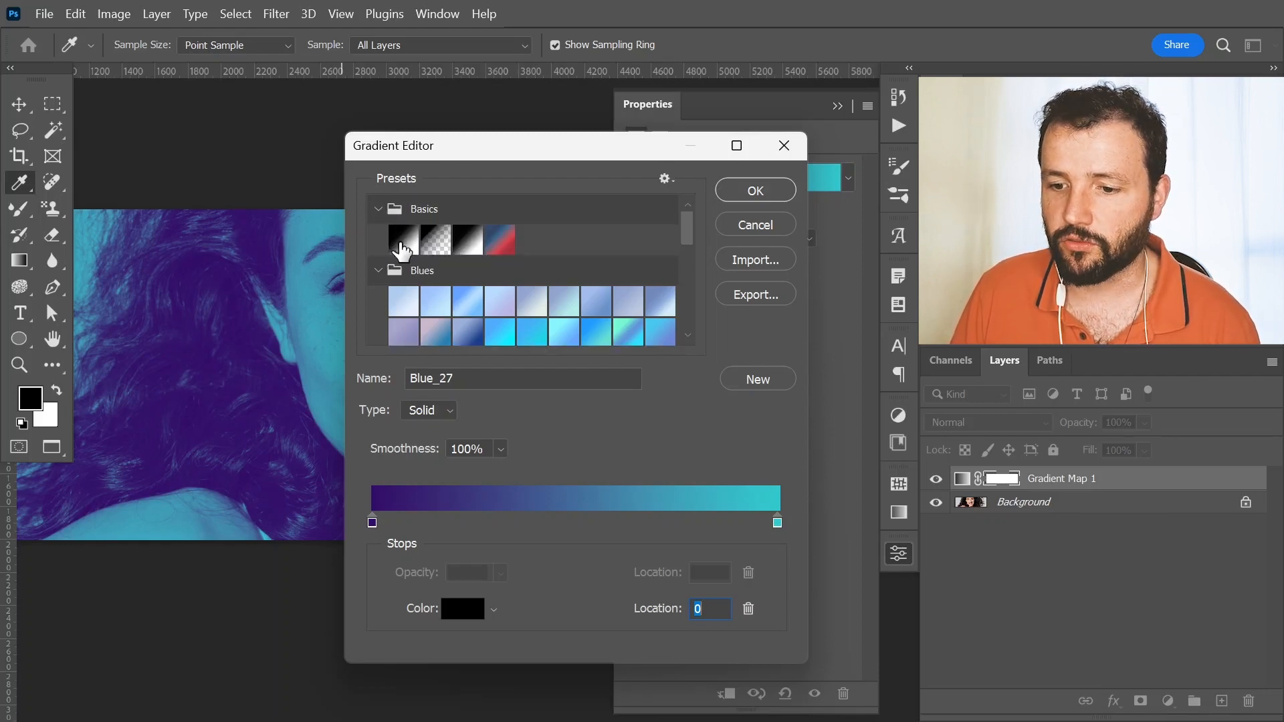
click(402, 246)
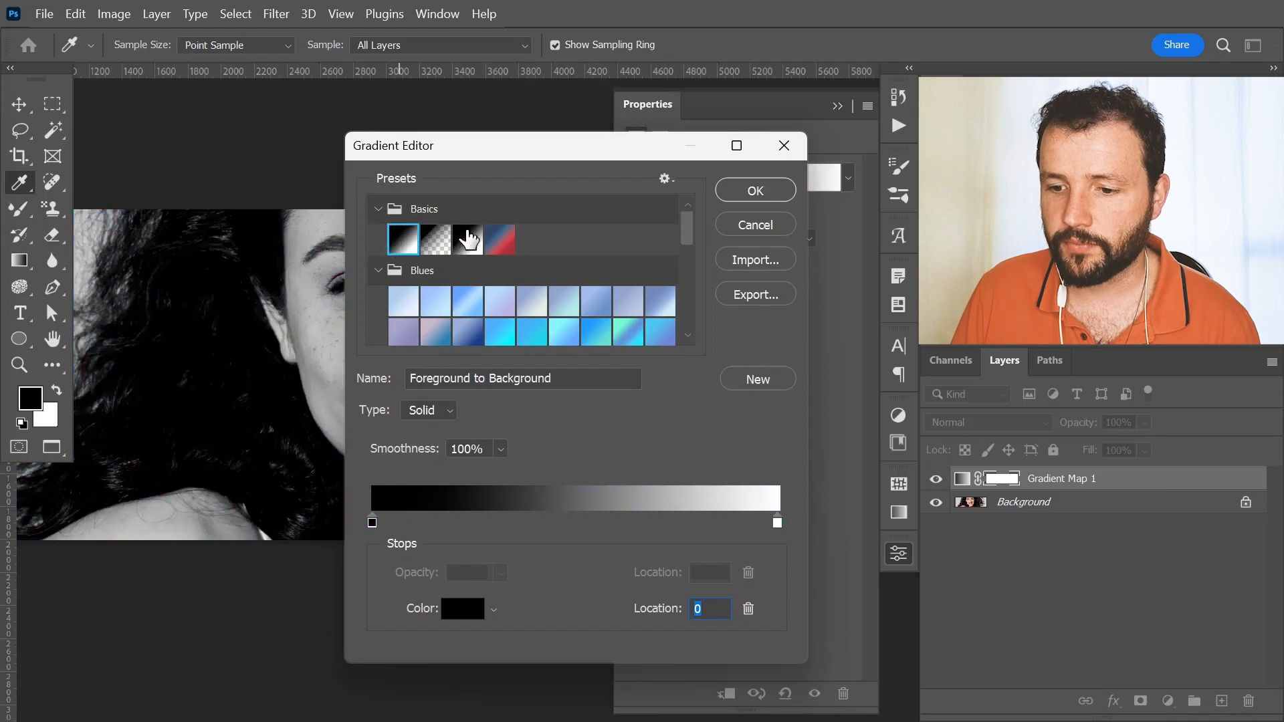
click(467, 243)
click(378, 209)
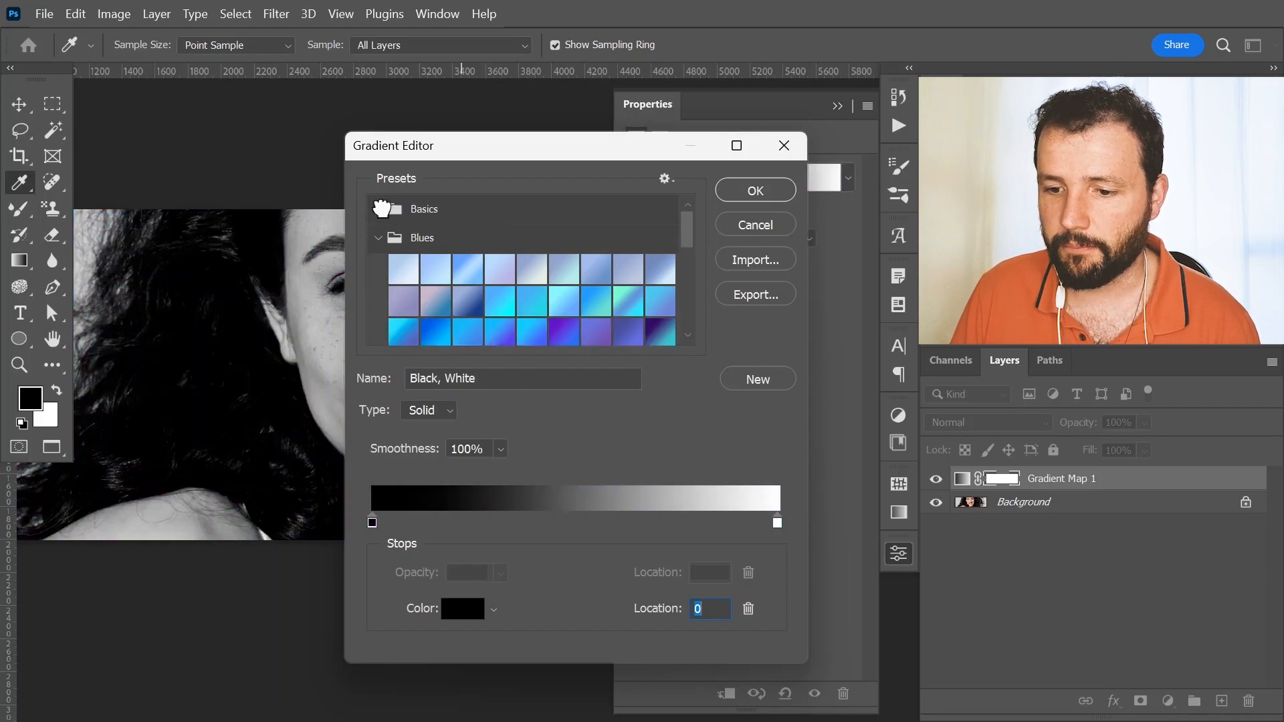
click(379, 238)
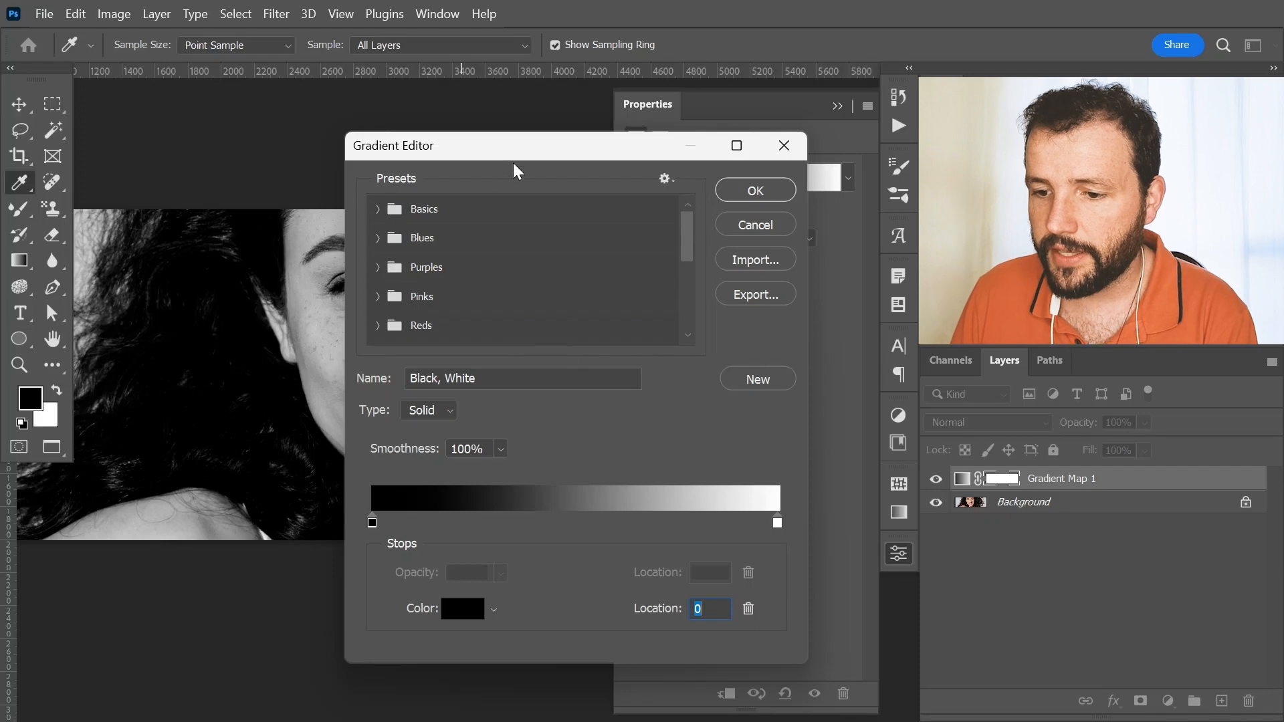
drag(519, 147, 309, 99)
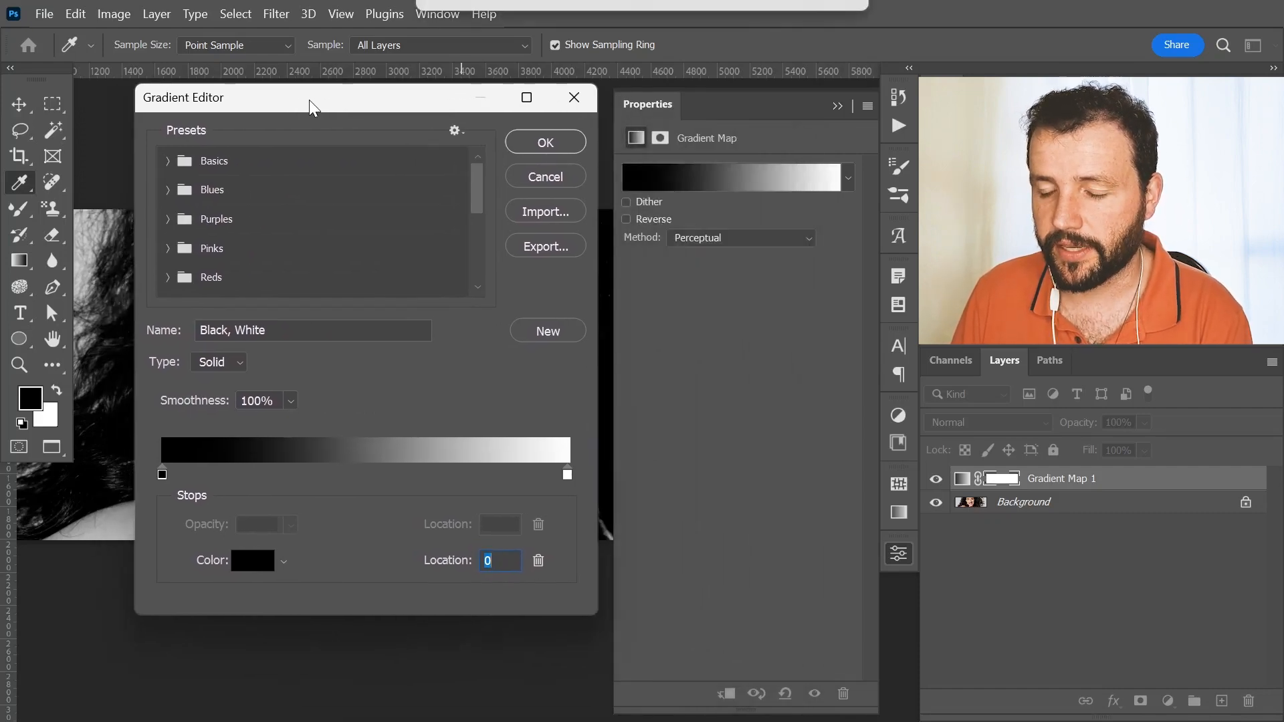
click(542, 147)
key(z)
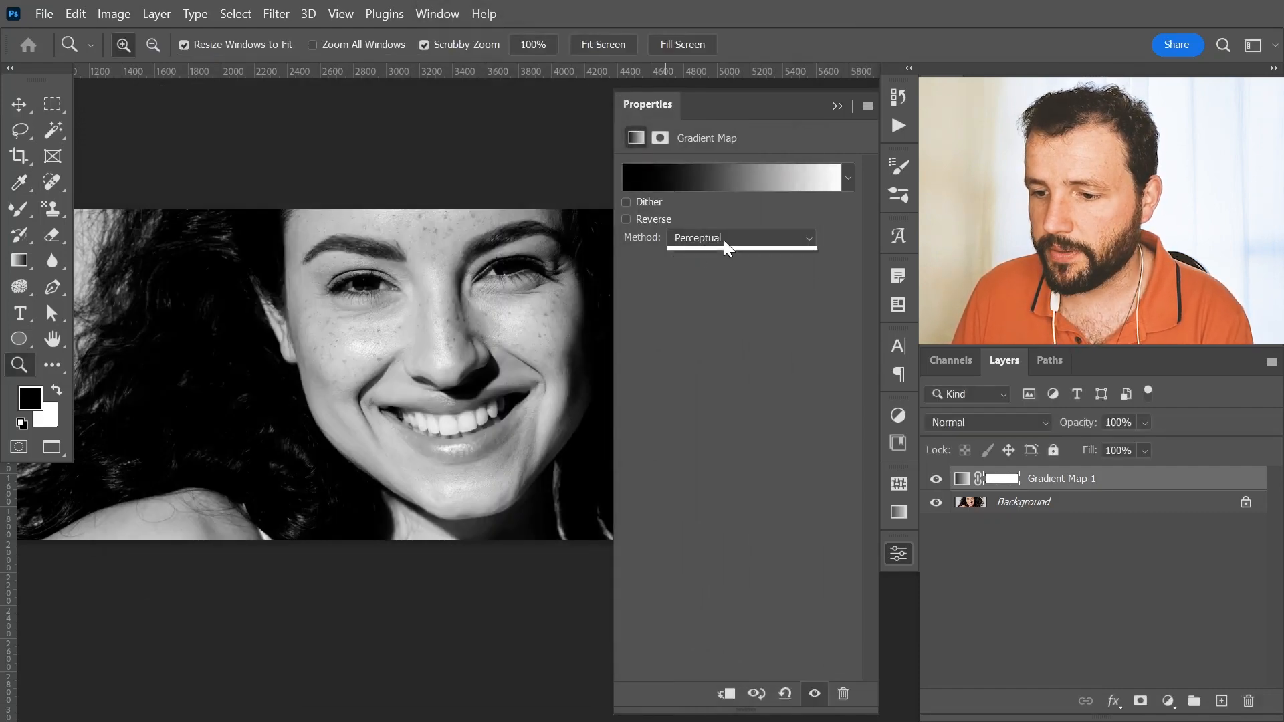
Step: Set the gradient map's method to Classic and enable Dither
click(723, 240)
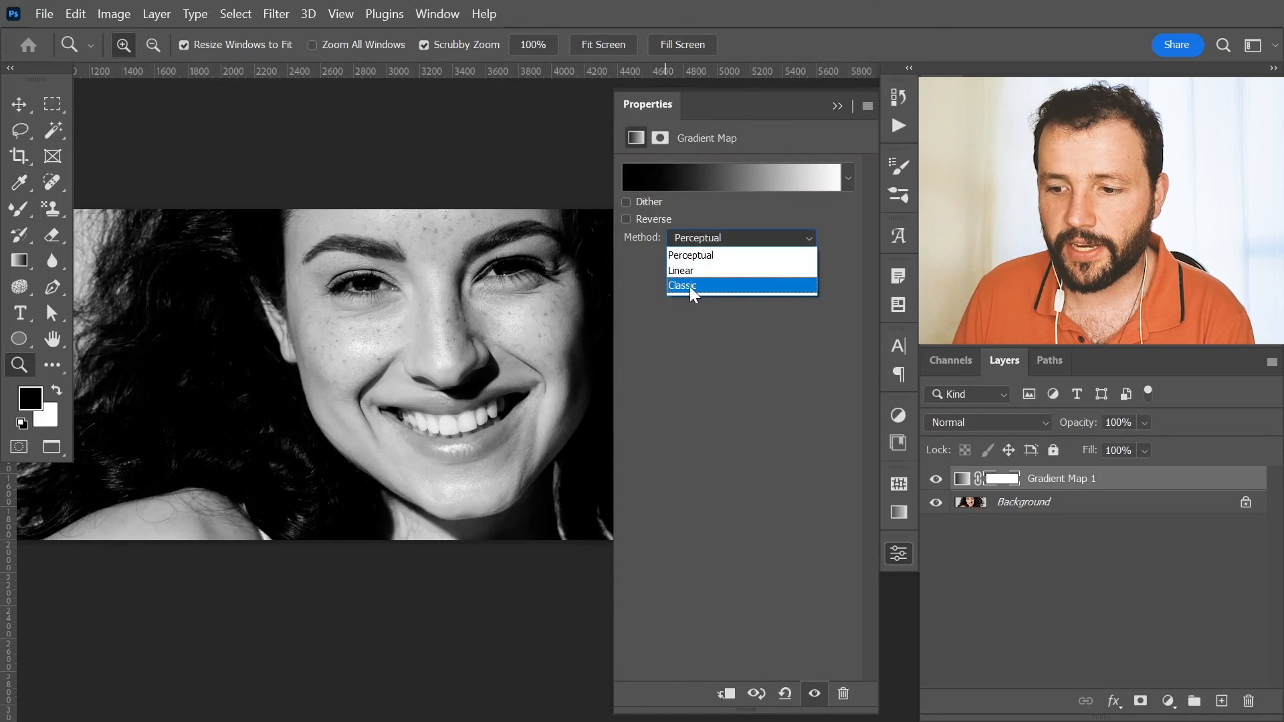
click(696, 255)
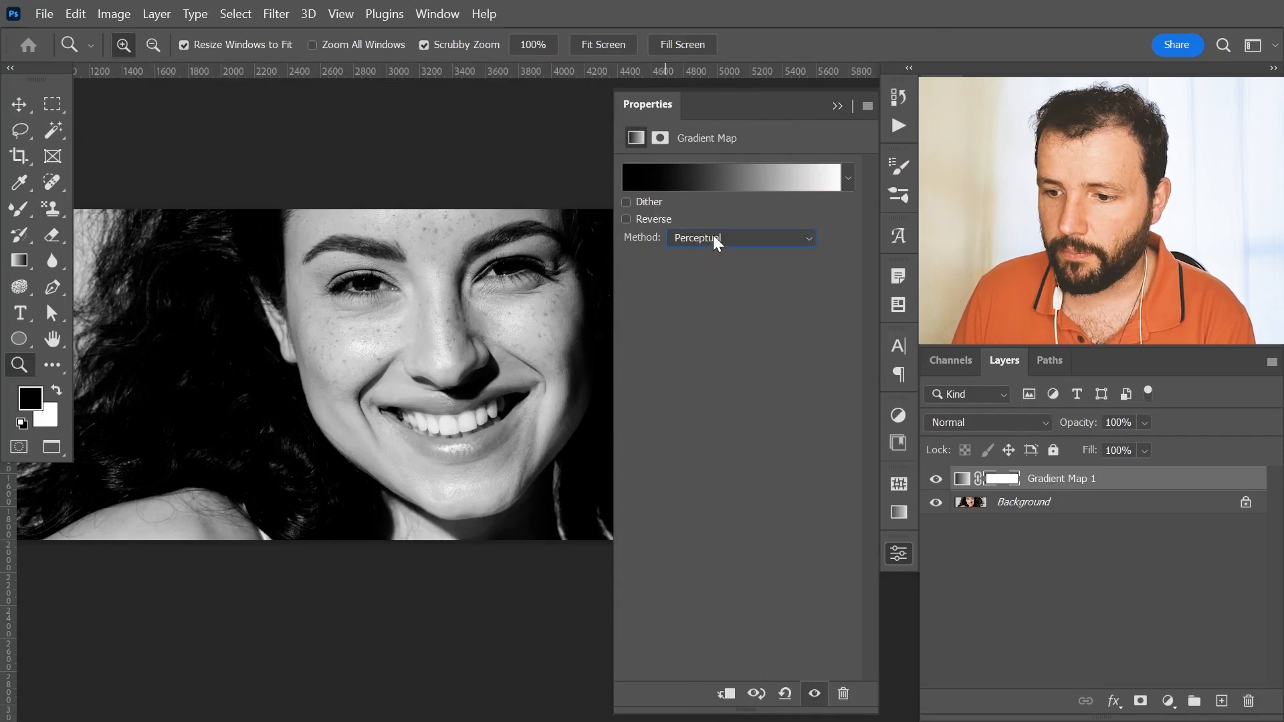
click(733, 241)
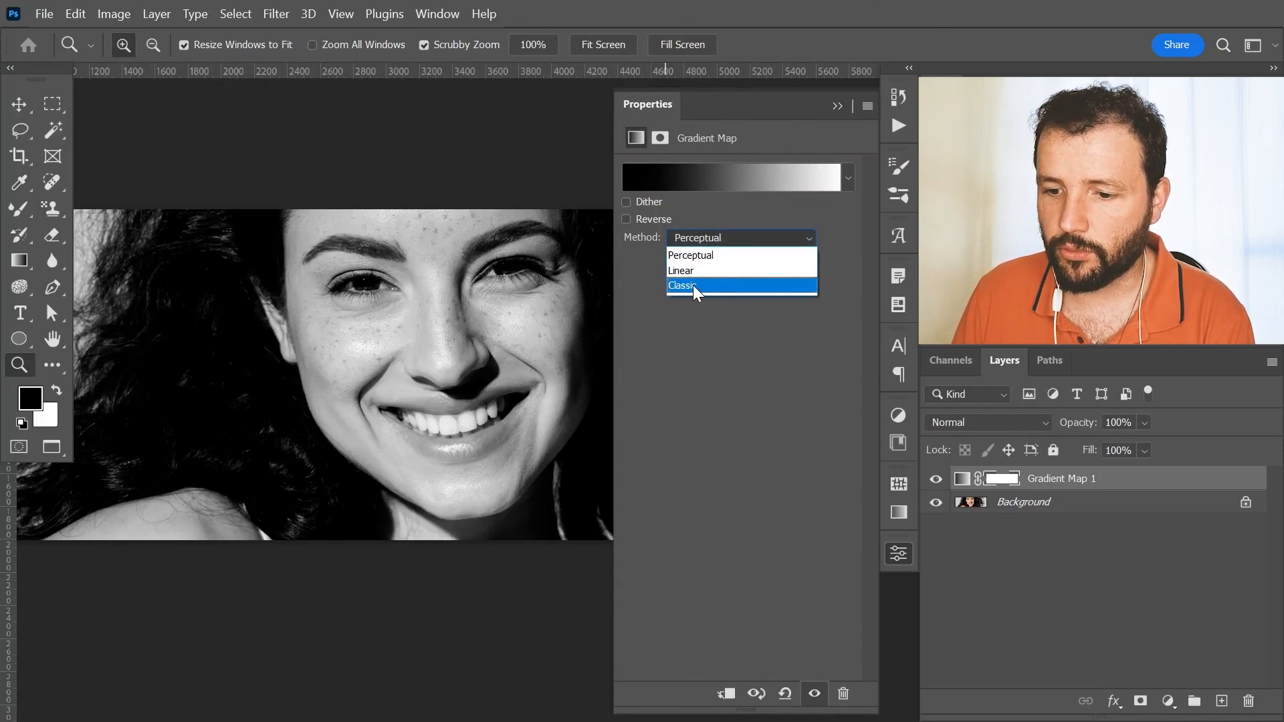
click(695, 286)
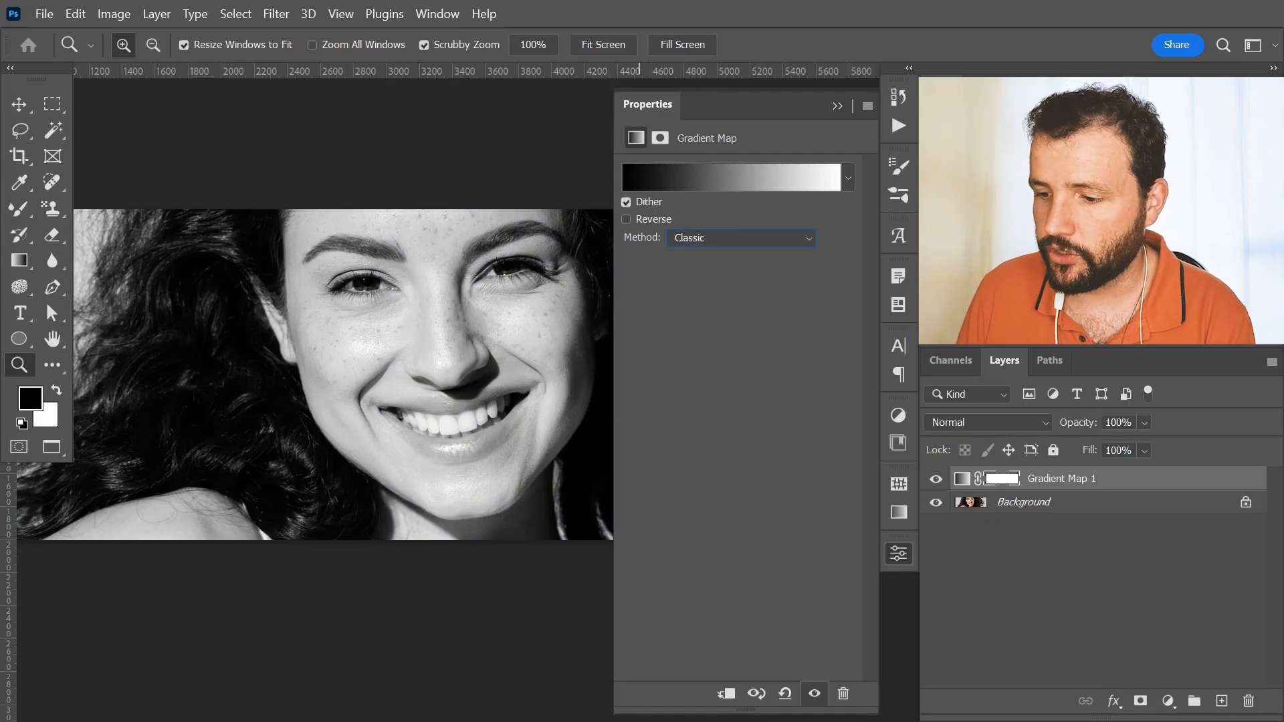
Step: Reopen the gradient map's gradient for editing and set its smoothness to 50%
click(702, 174)
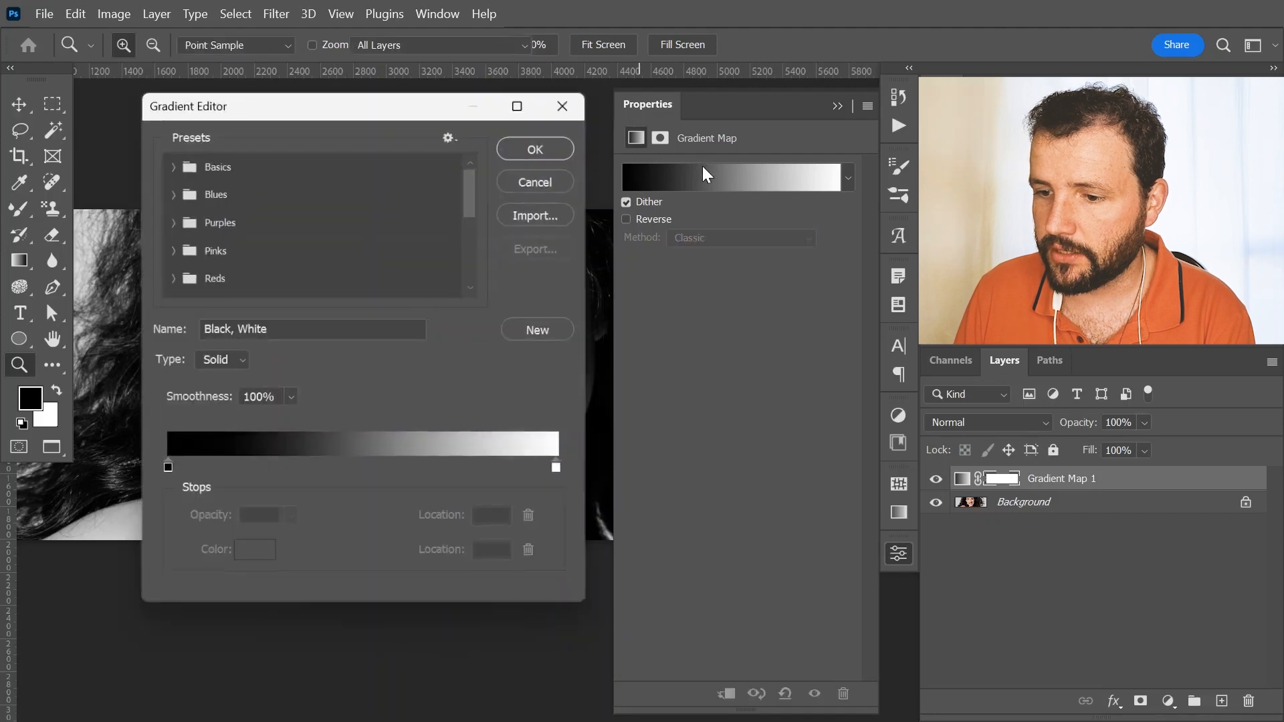
drag(475, 107, 664, 183)
click(438, 476)
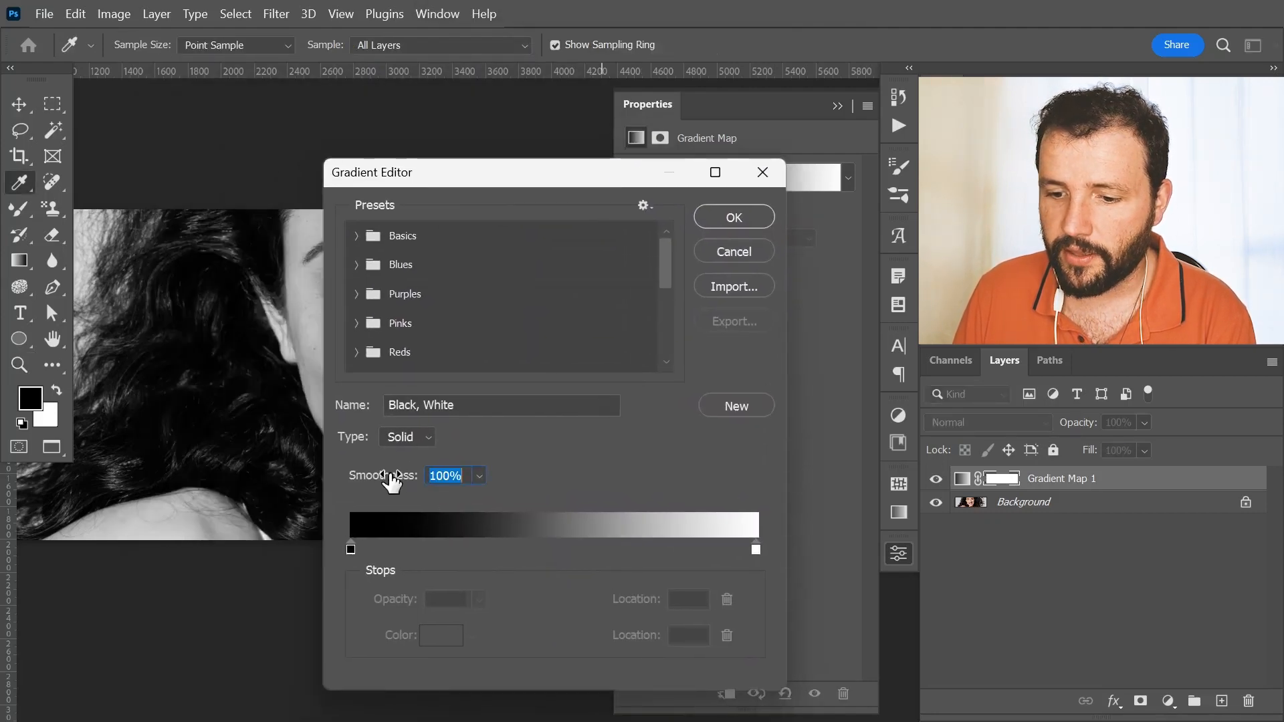
text(50)
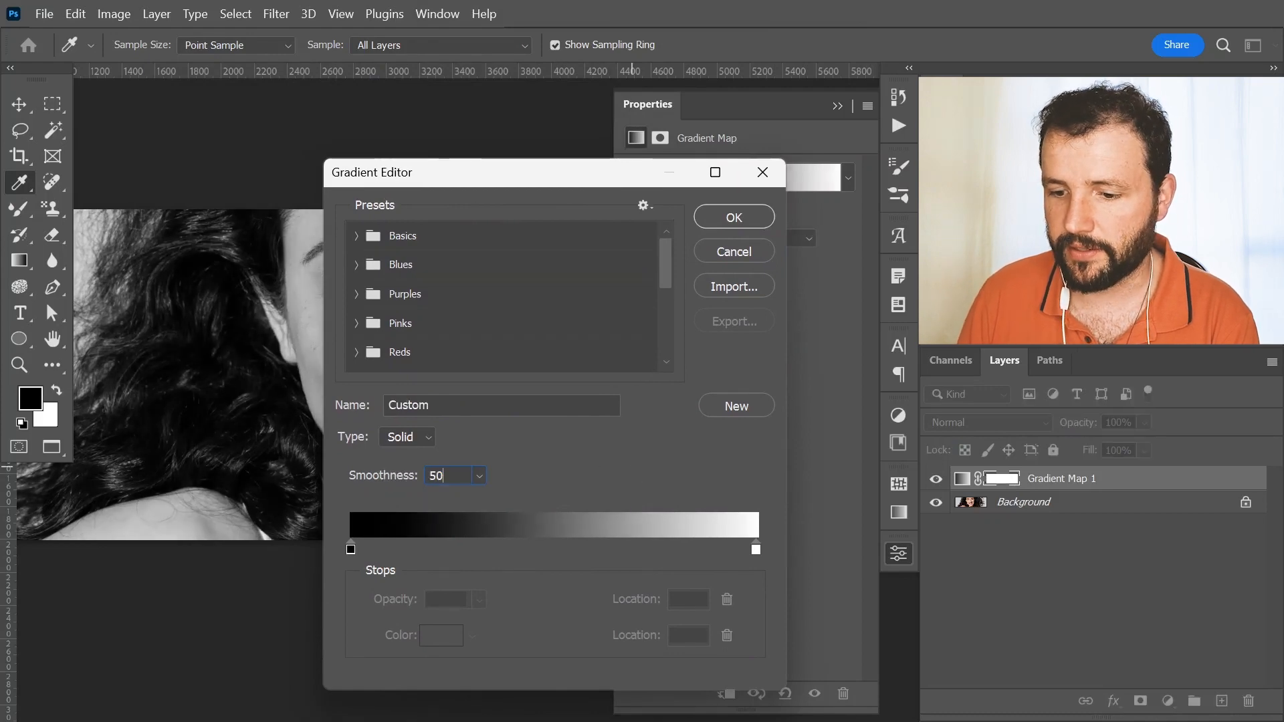
key(Tab)
drag(533, 167, 657, 119)
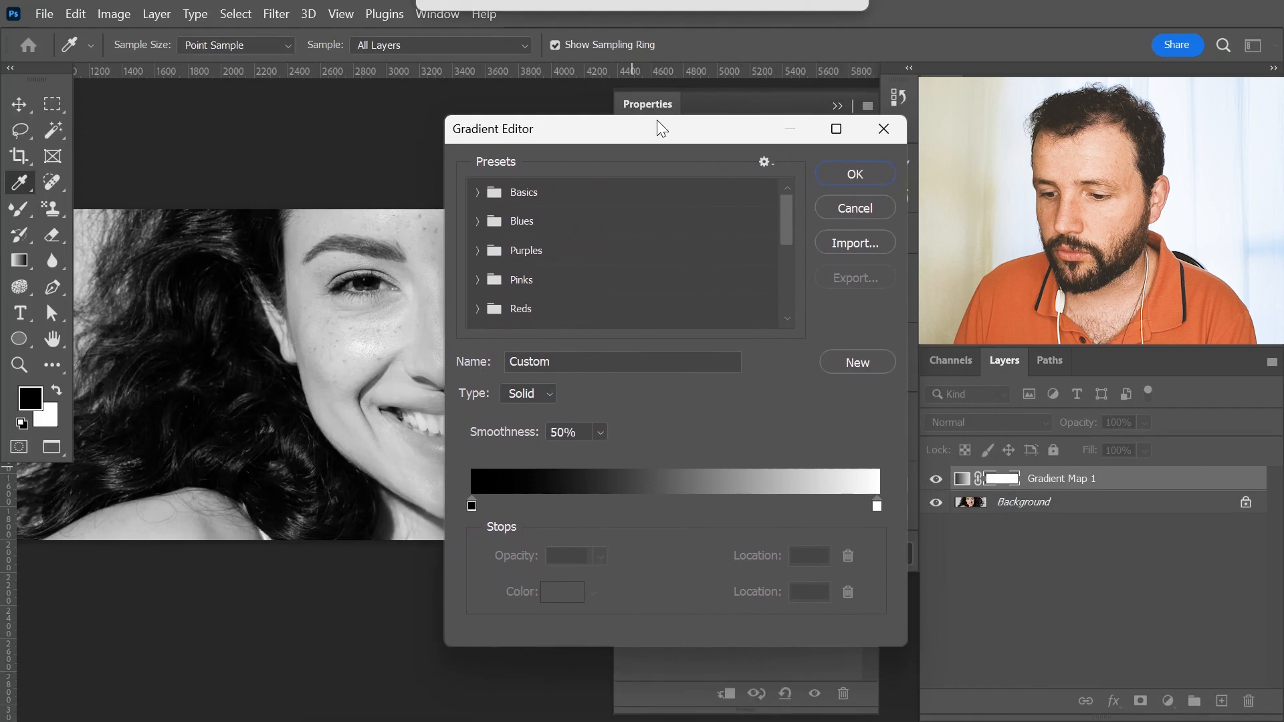
Step: Add a colour stop at location 50 on the gradient and set its colour to 50% brightness
click(667, 508)
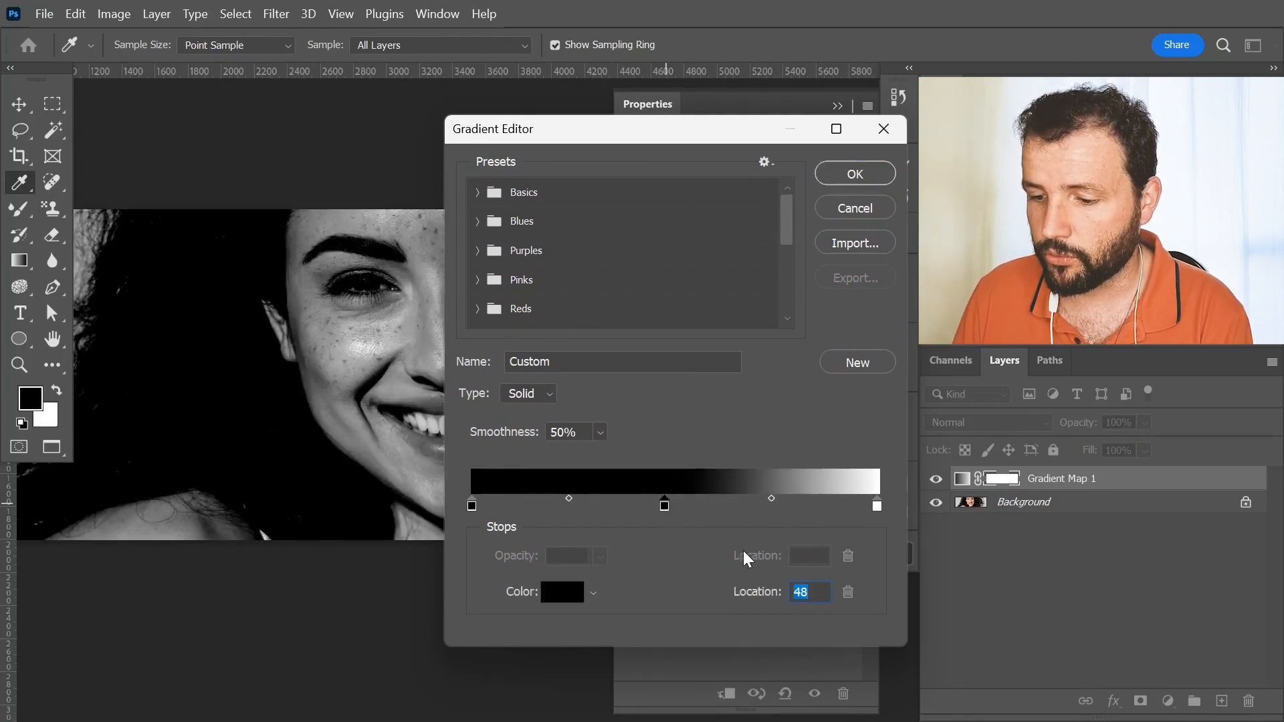
text(50)
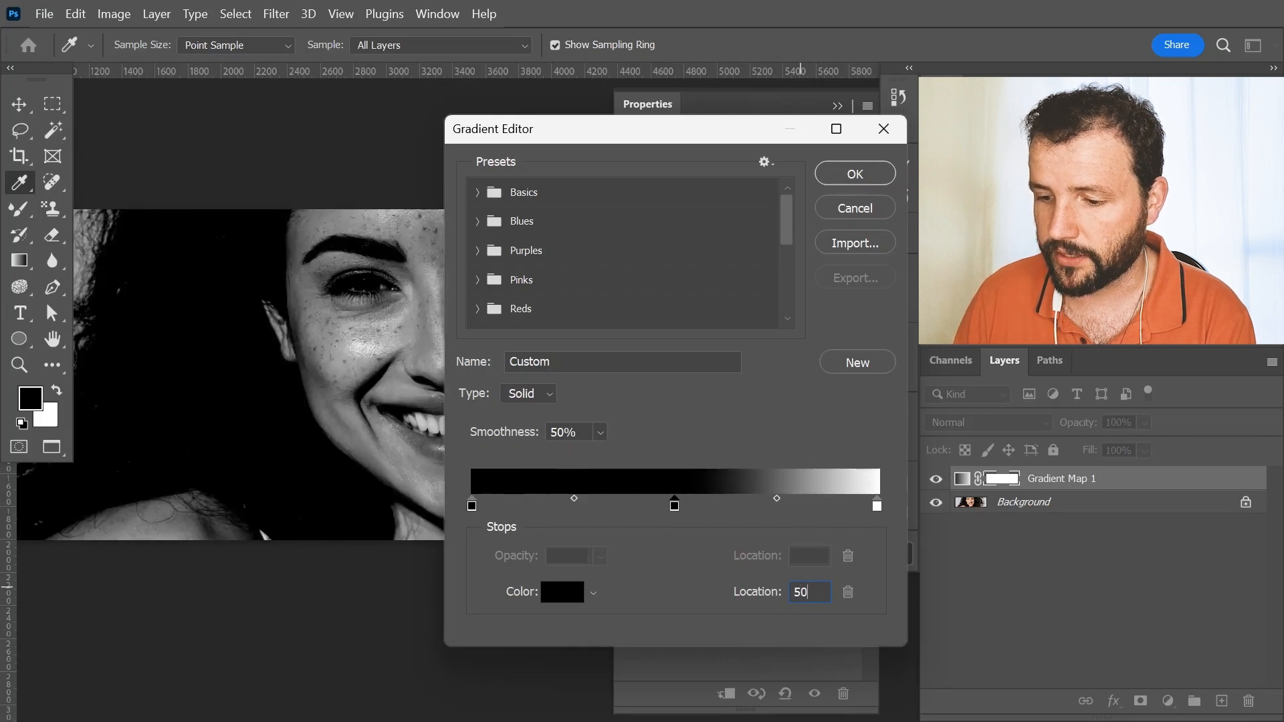
click(674, 508)
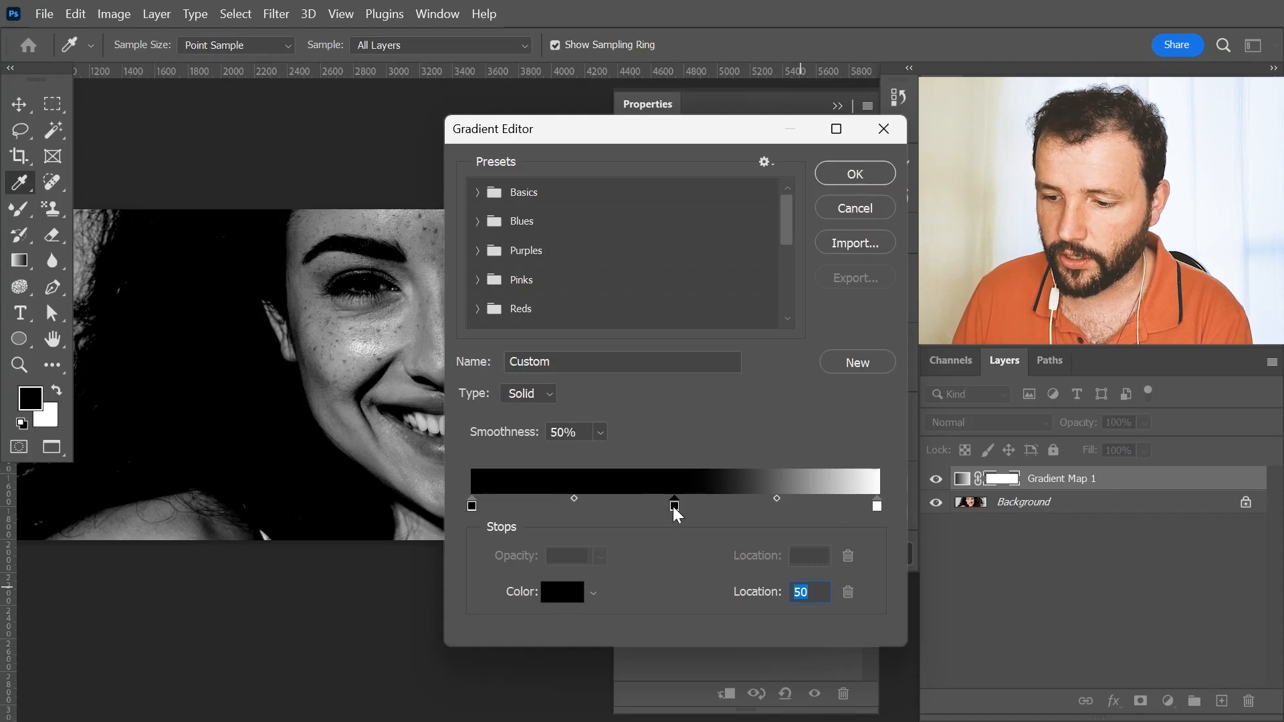
double_click(675, 507)
drag(712, 276, 532, 226)
click(565, 469)
text(50)
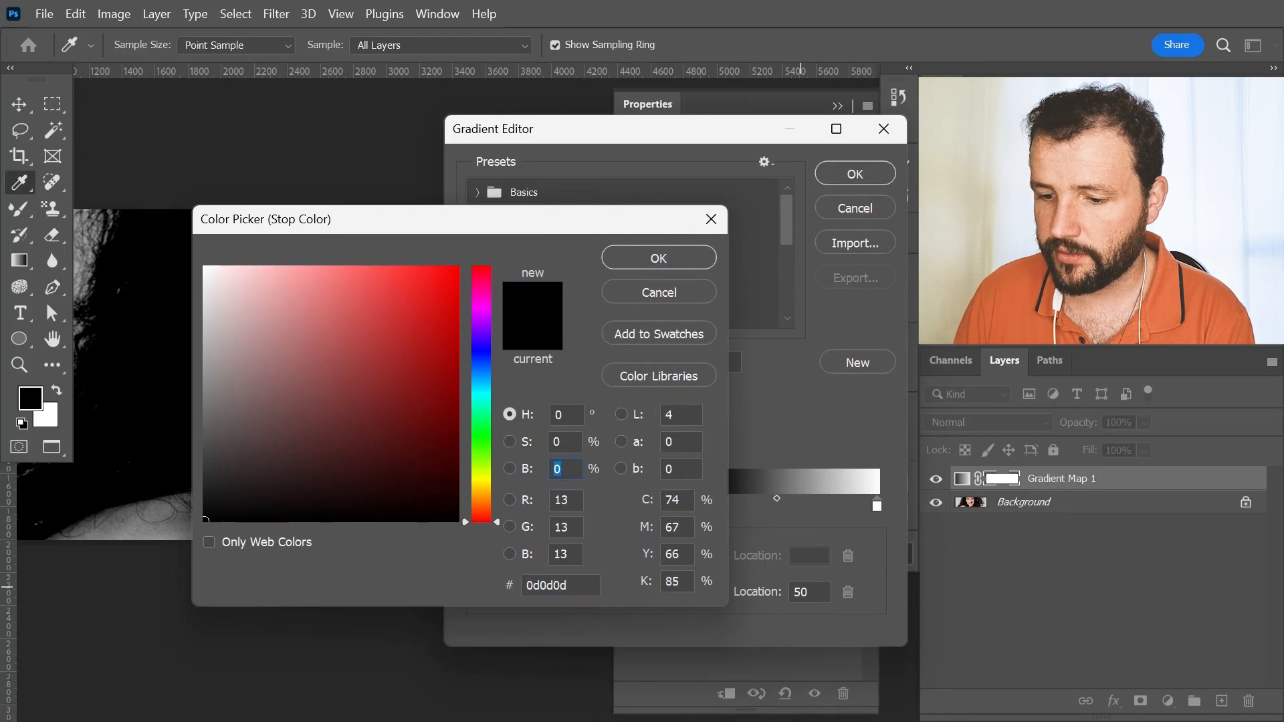
click(652, 259)
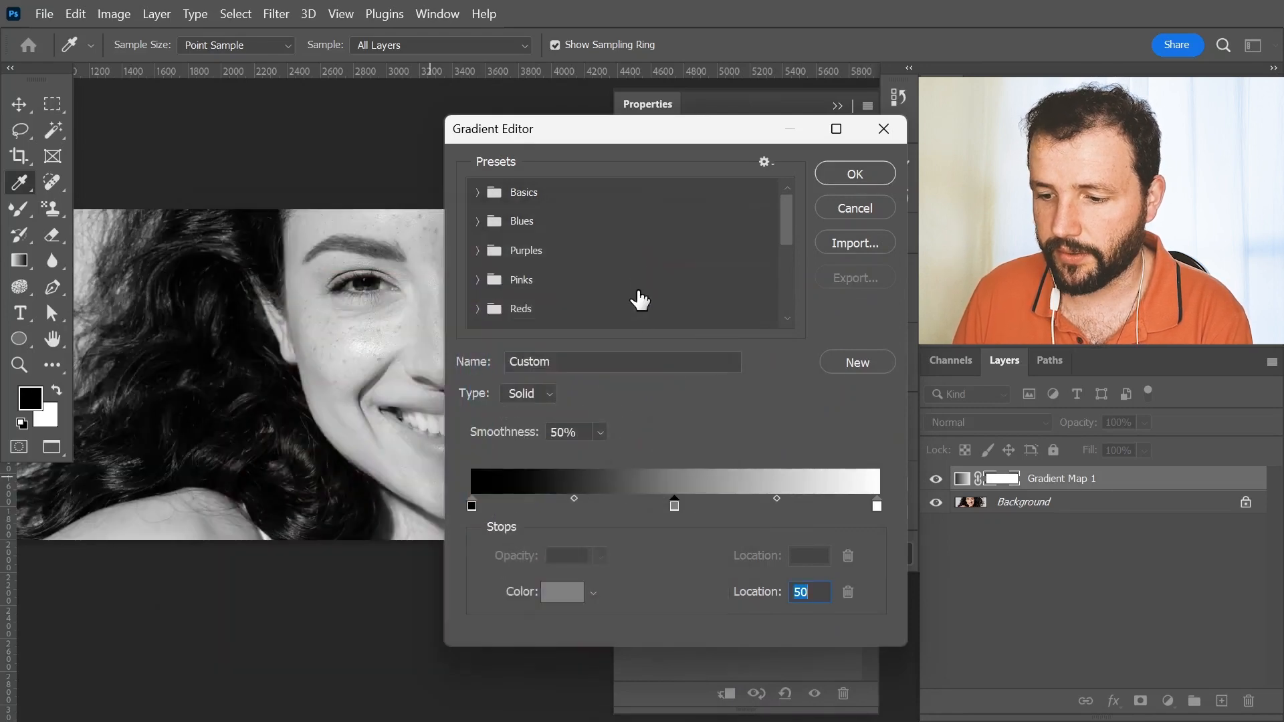
Step: Add a colour stop at location 75 on the gradient and set its colour to 75% brightness
click(780, 508)
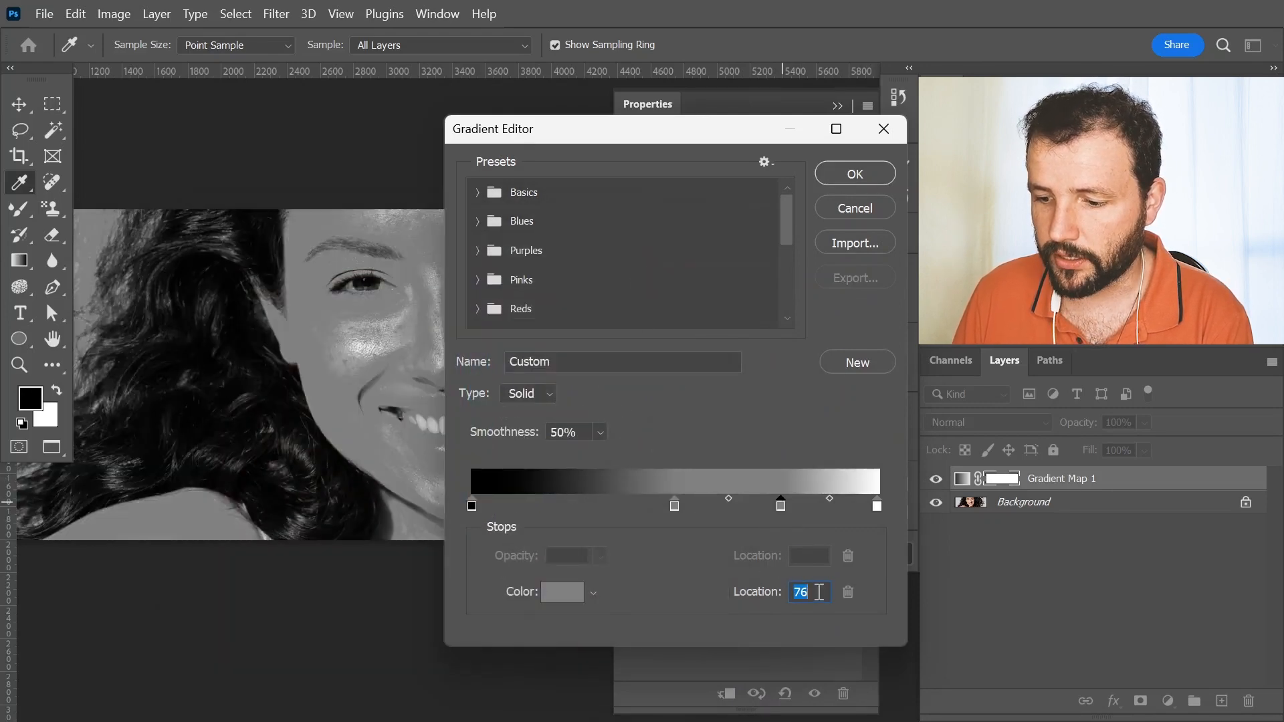
text(75)
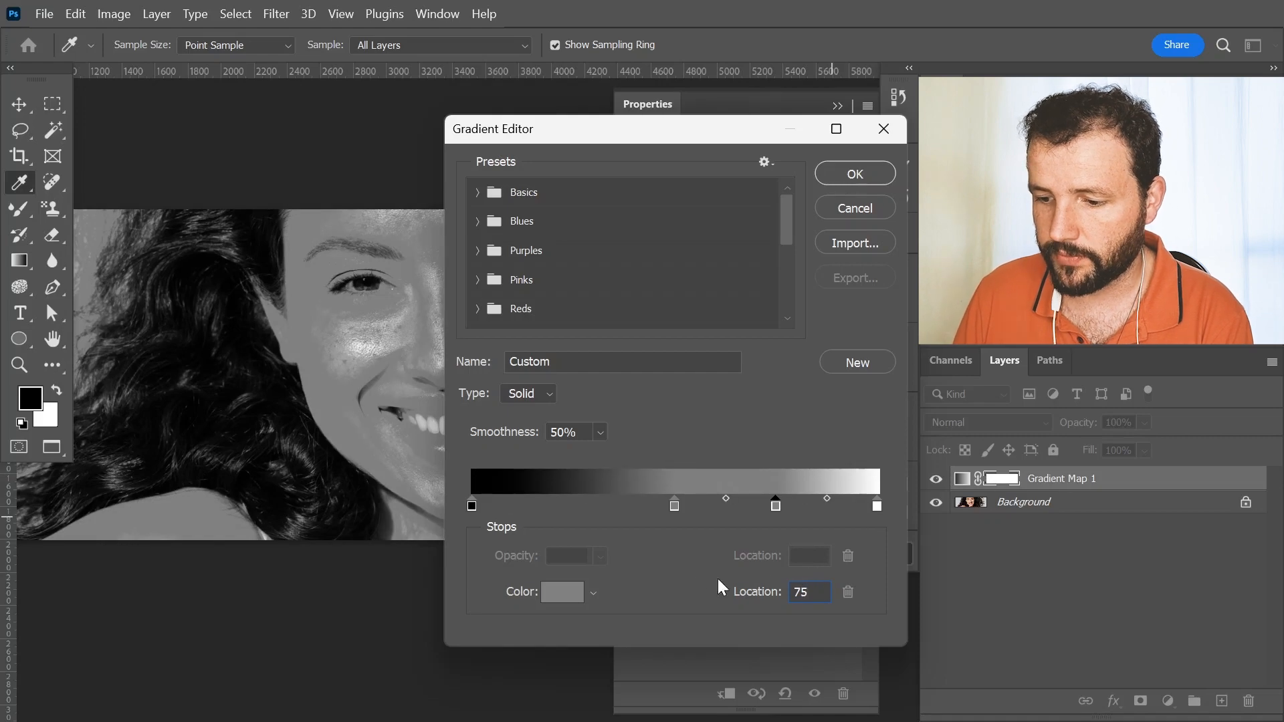
double_click(775, 505)
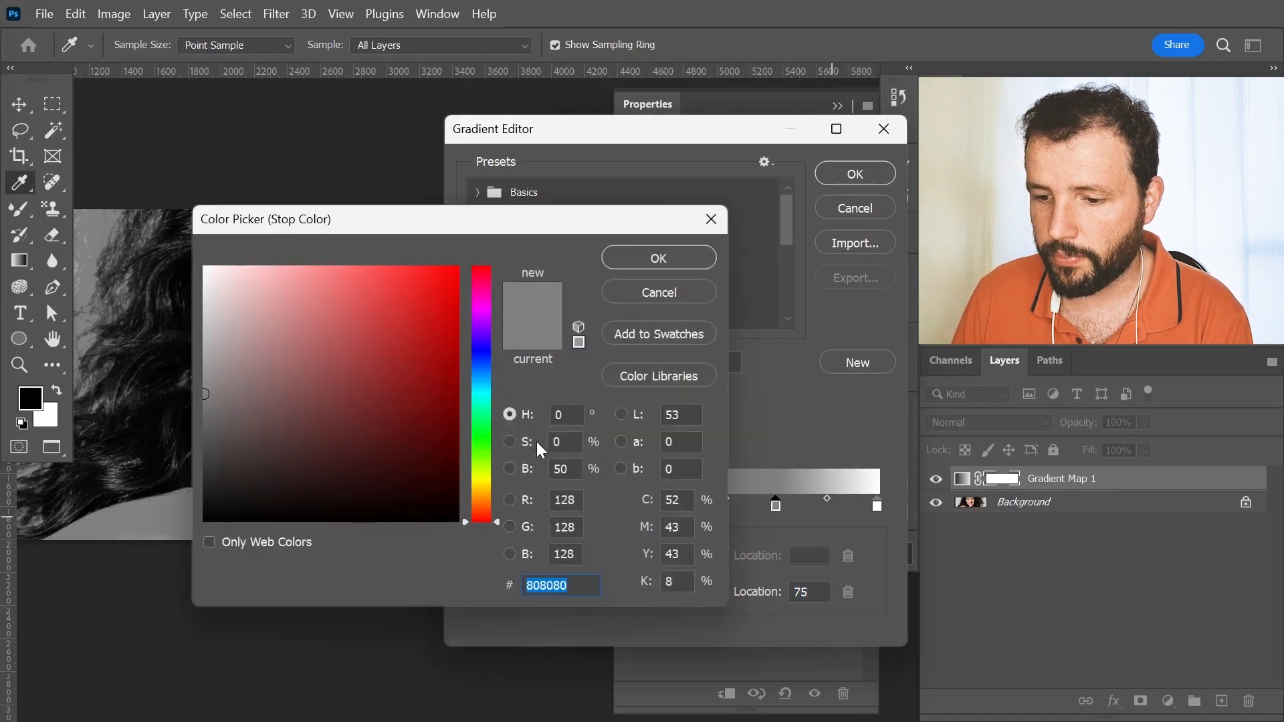
click(555, 464)
text(75)
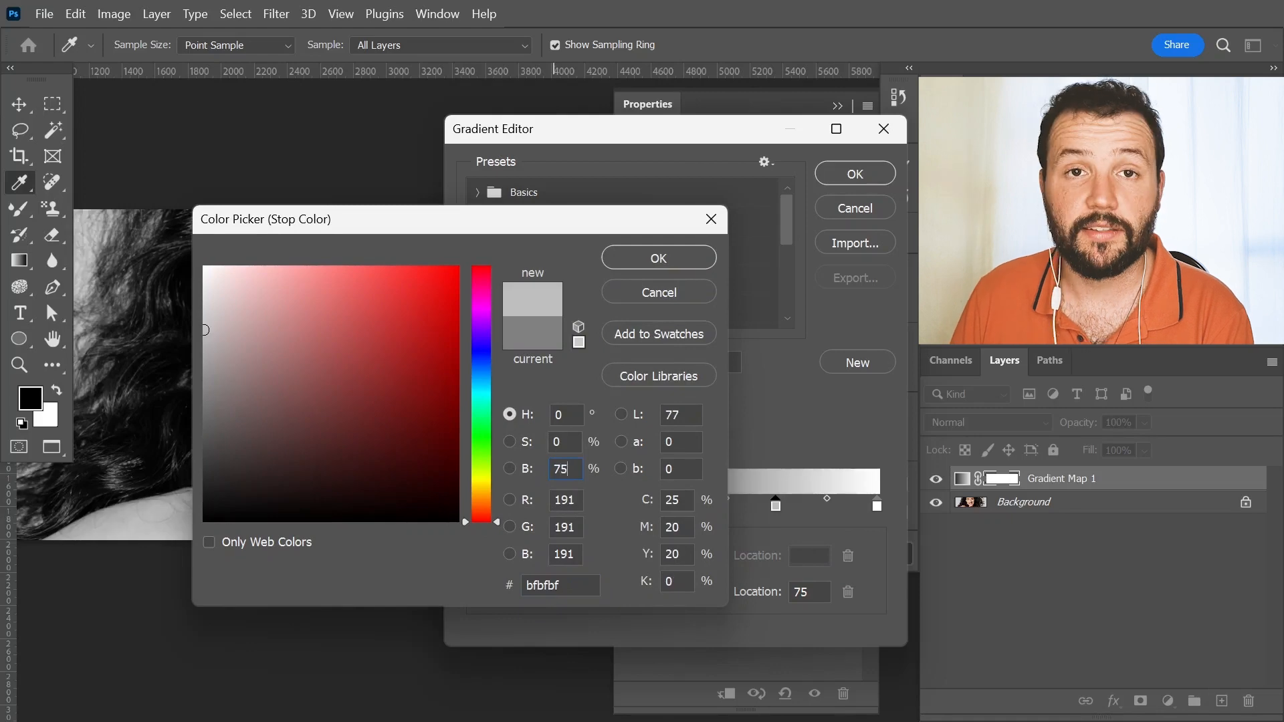
click(657, 259)
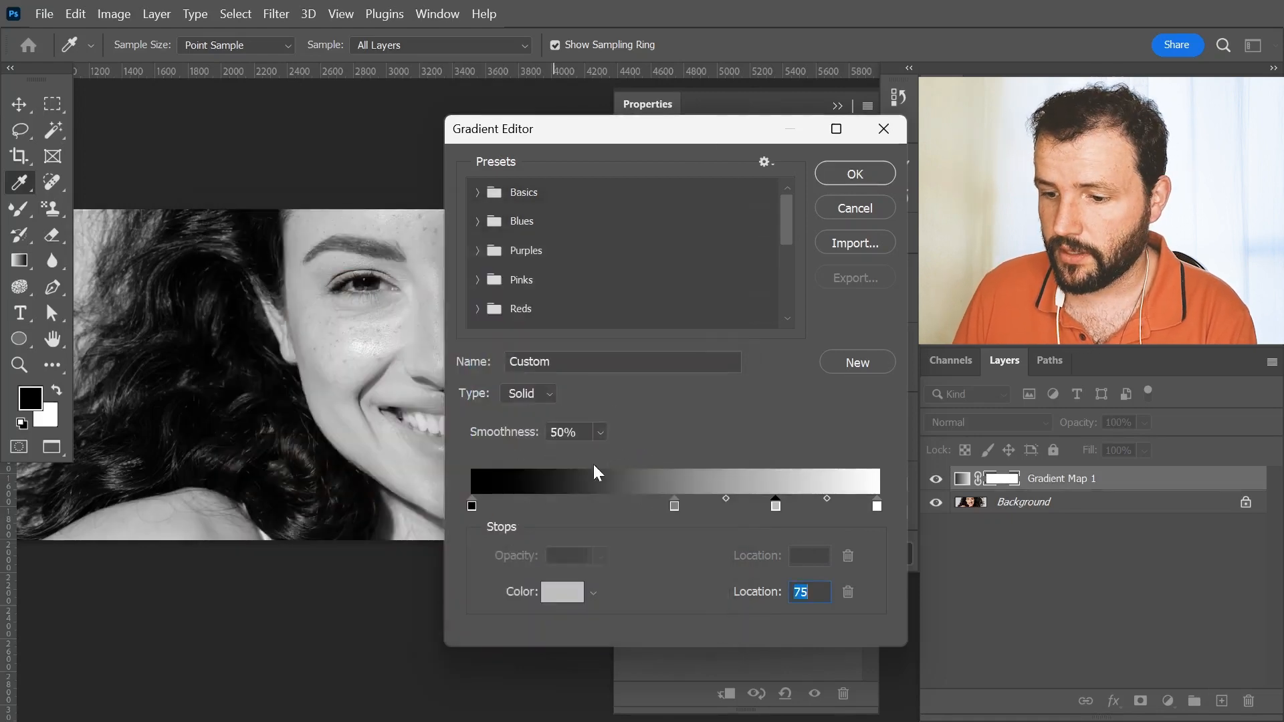
Step: Add a colour stop at location 25 with 25% brightness and accept the gradient
click(574, 509)
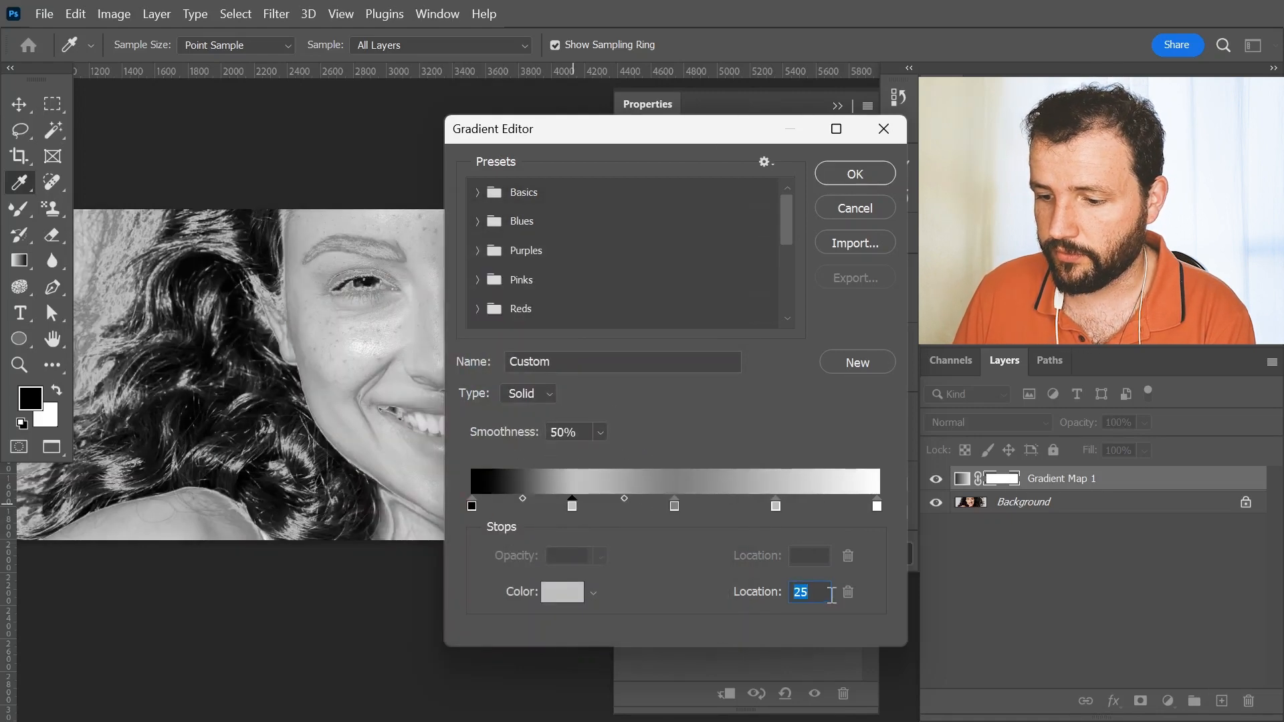
text(25)
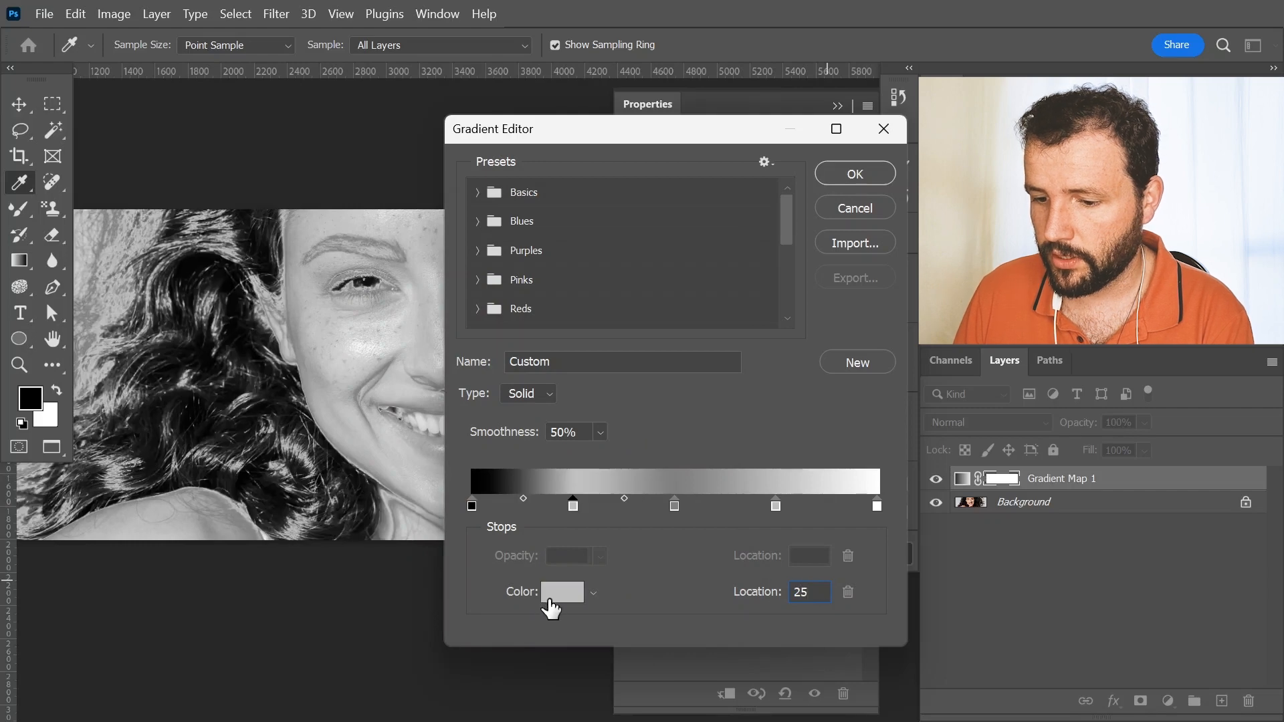
click(555, 595)
click(563, 468)
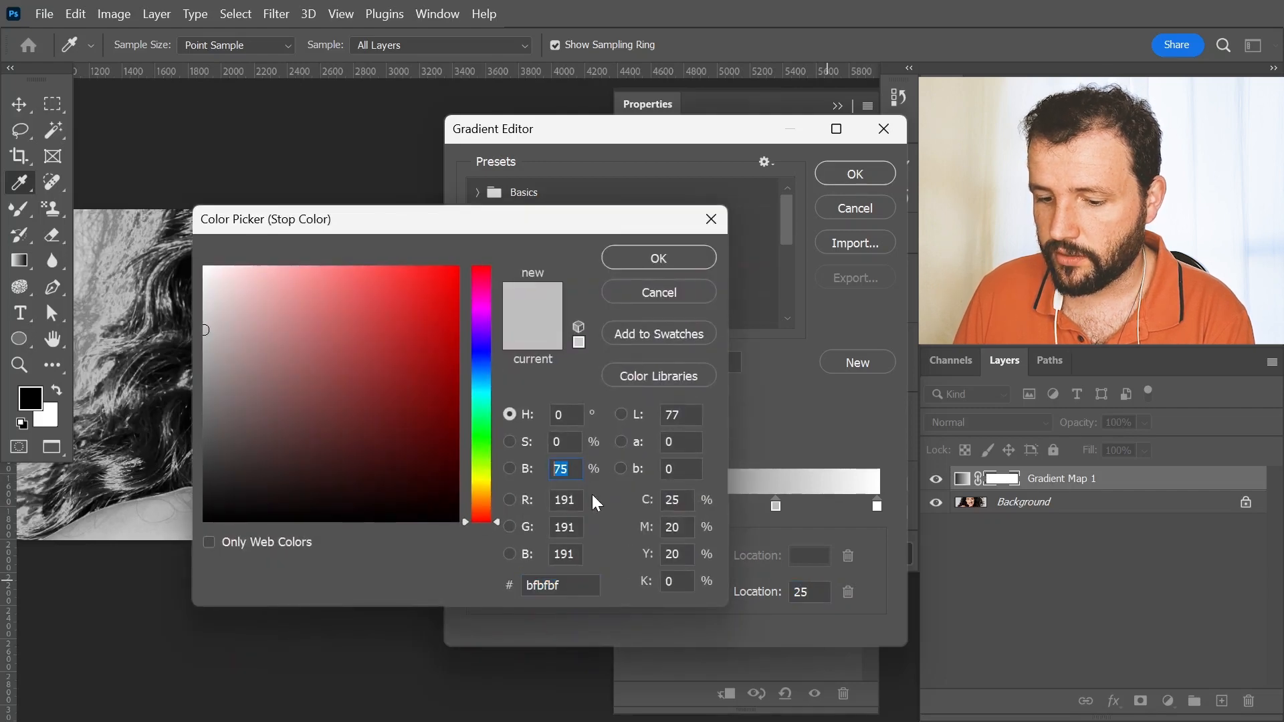
text(25)
click(652, 252)
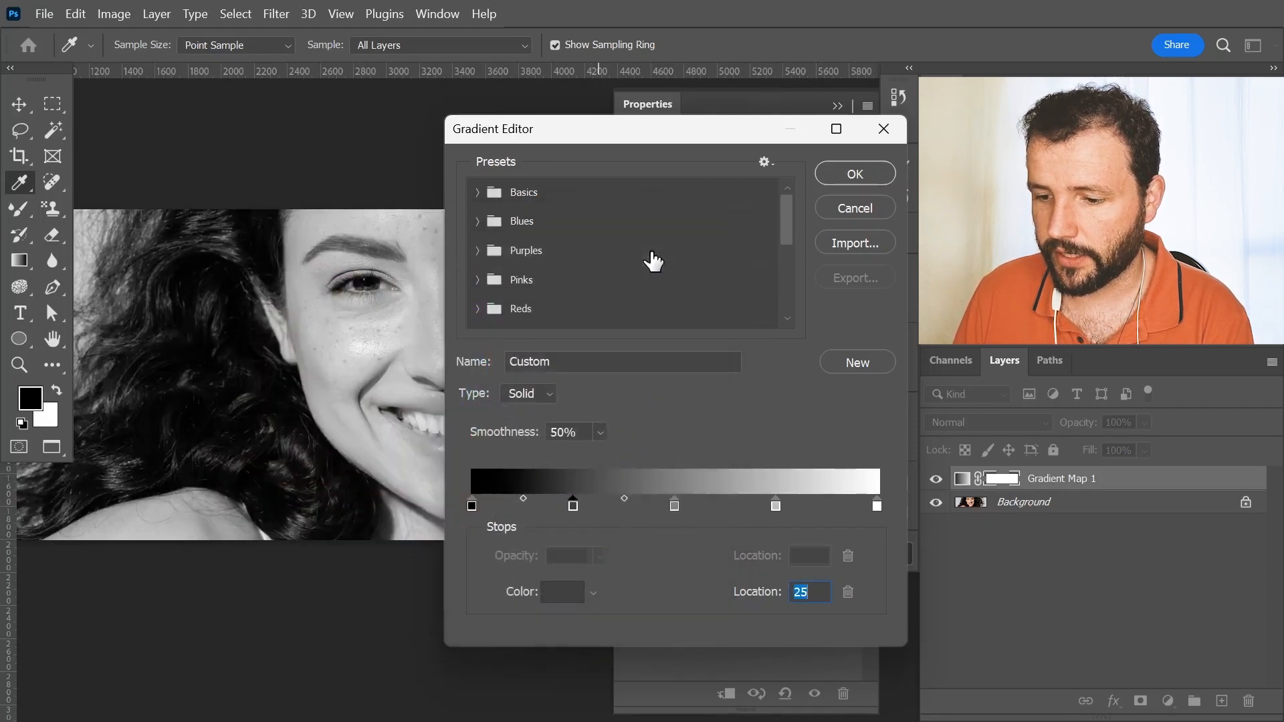
click(832, 172)
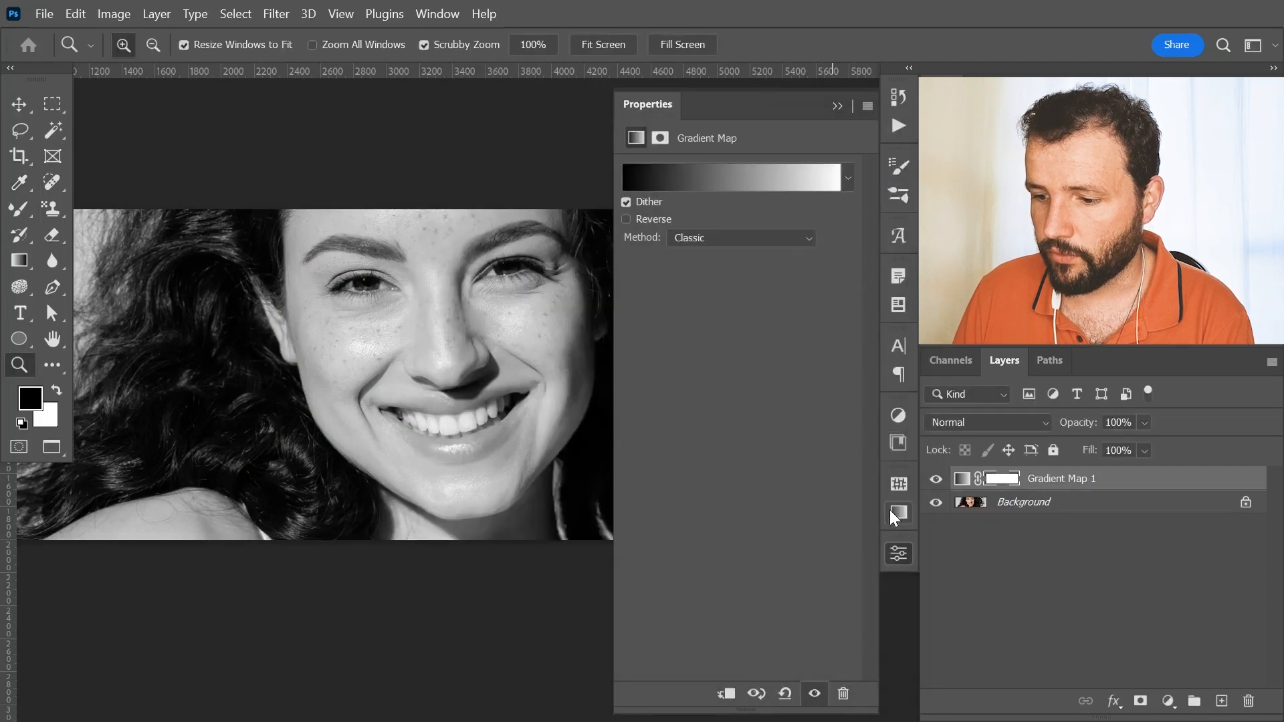
click(895, 555)
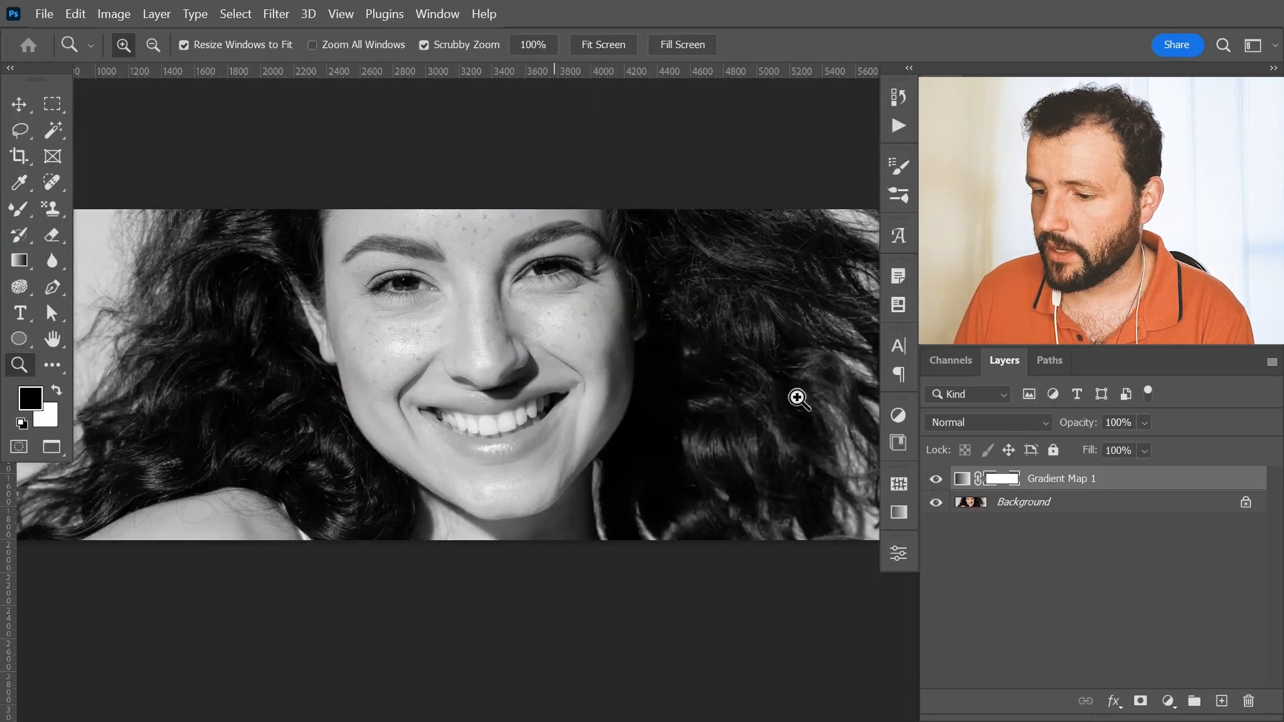
Step: Toggle the Gradient Map 1 layer's visibility to compare the portrait with and without the adjustment
click(936, 479)
click(935, 479)
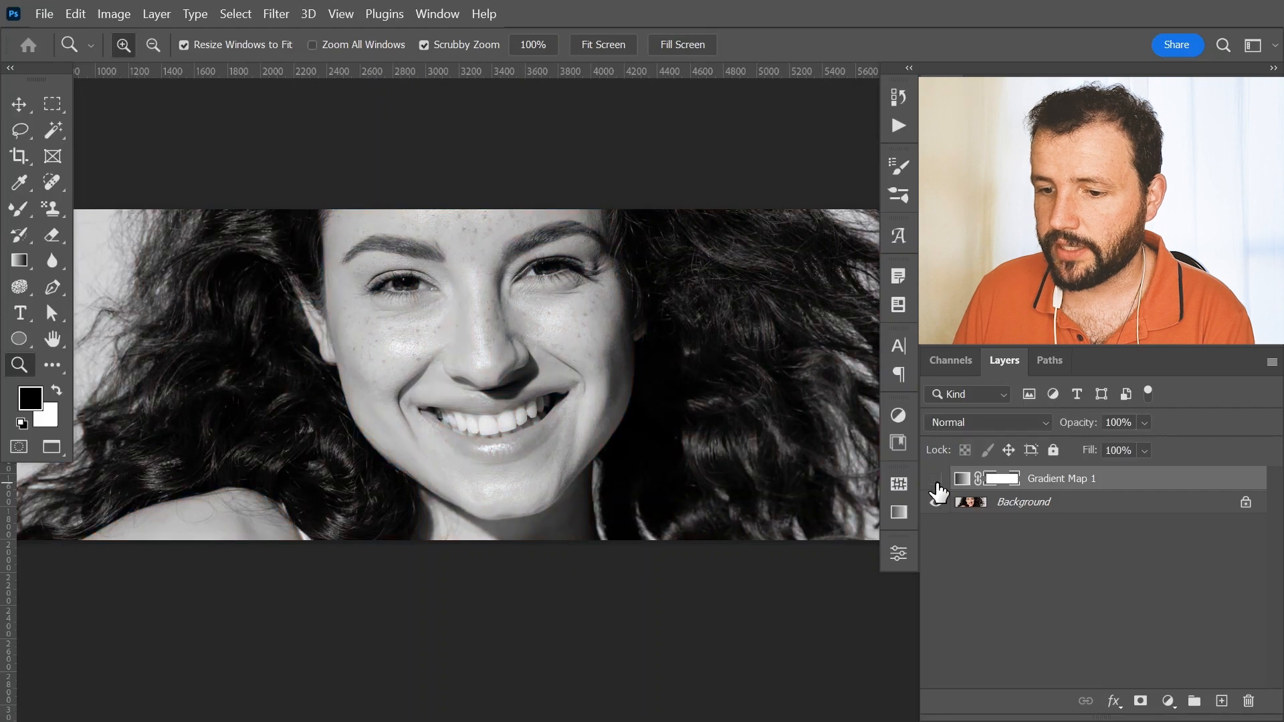
click(935, 479)
click(936, 479)
click(936, 479)
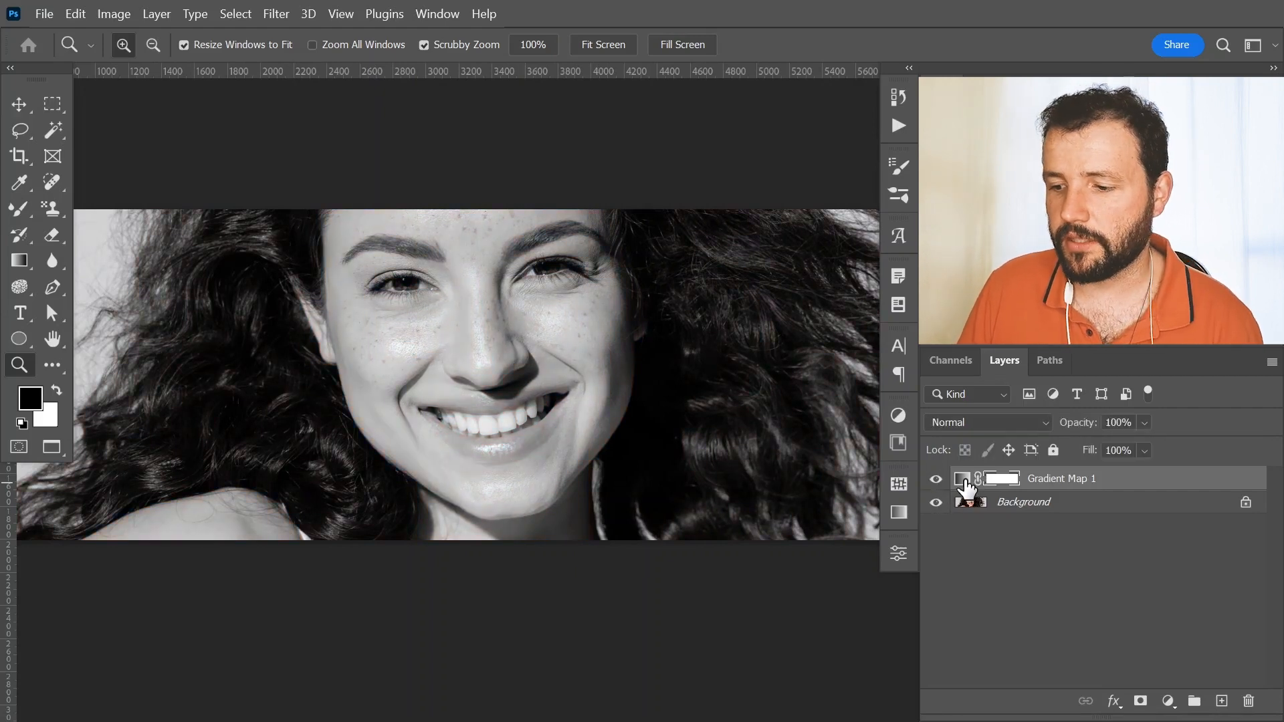
Step: Reopen the gradient map's gradient to review its five colour stops, then close the editor and the adjustment's properties
double_click(964, 480)
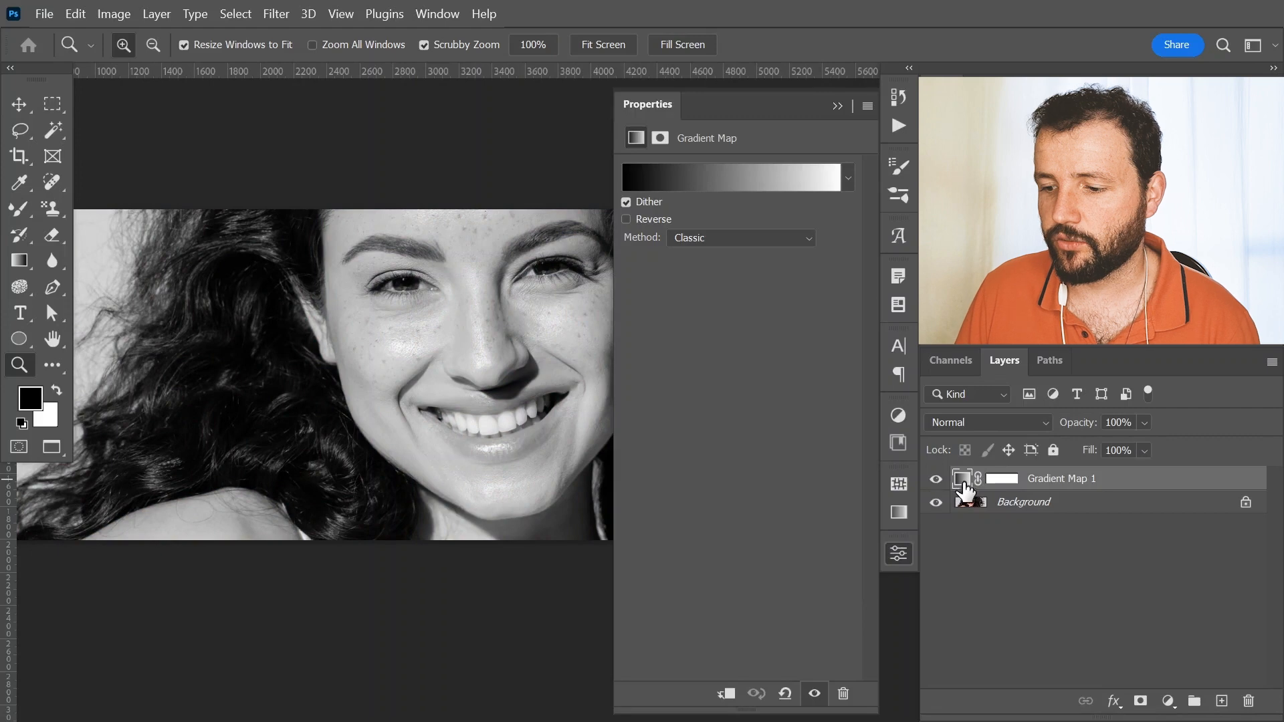
click(741, 177)
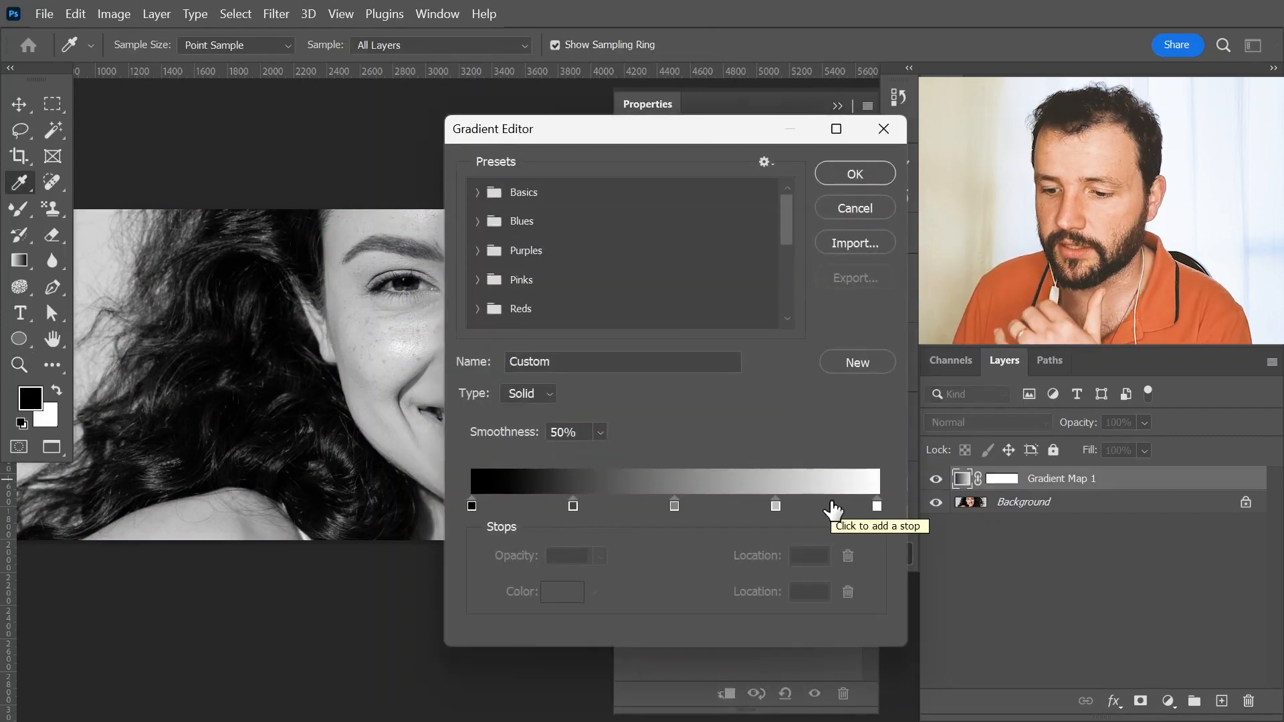
click(841, 171)
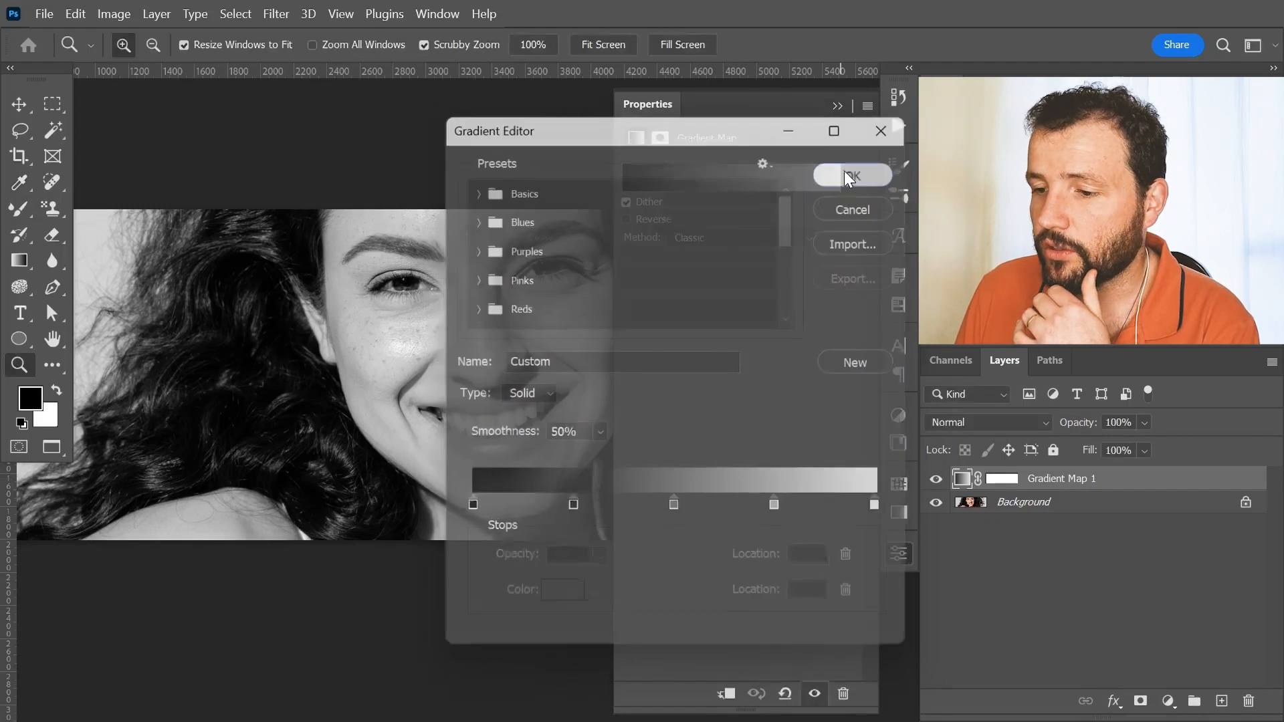
click(899, 558)
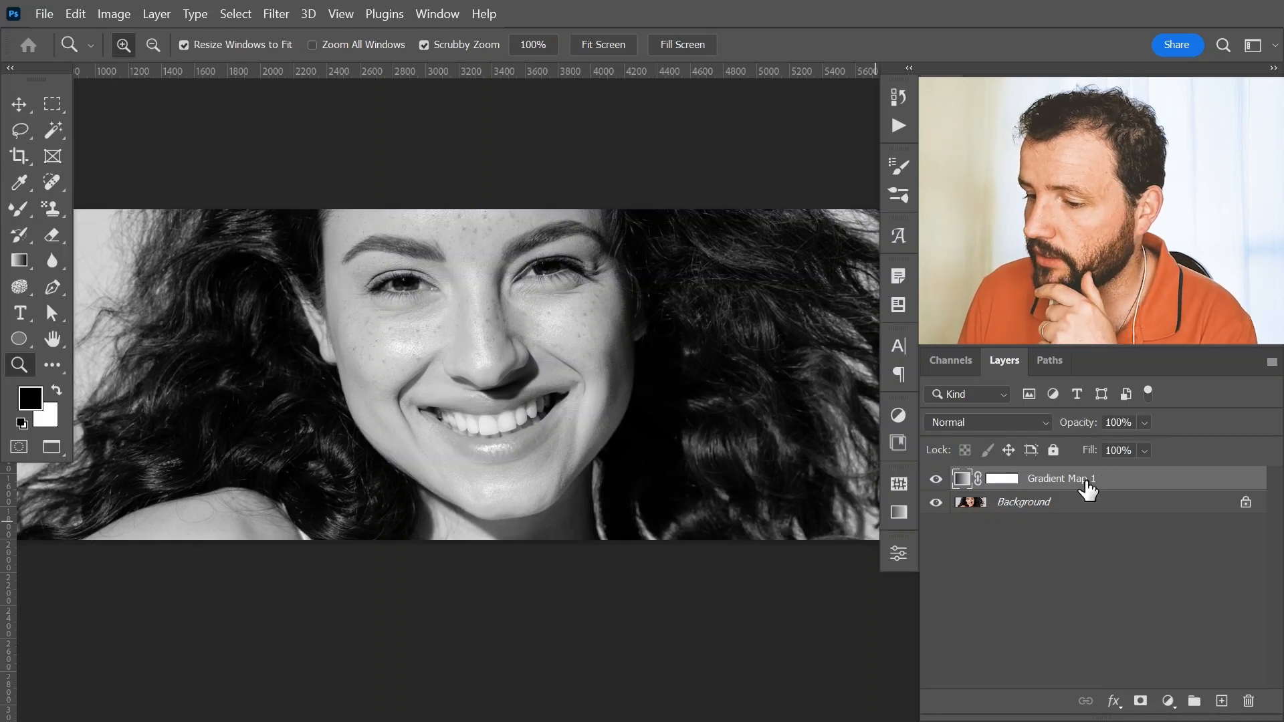
Step: Set the Gradient Map 1 layer's blend mode to Luminosity and compare the portrait with and without the layer
click(982, 420)
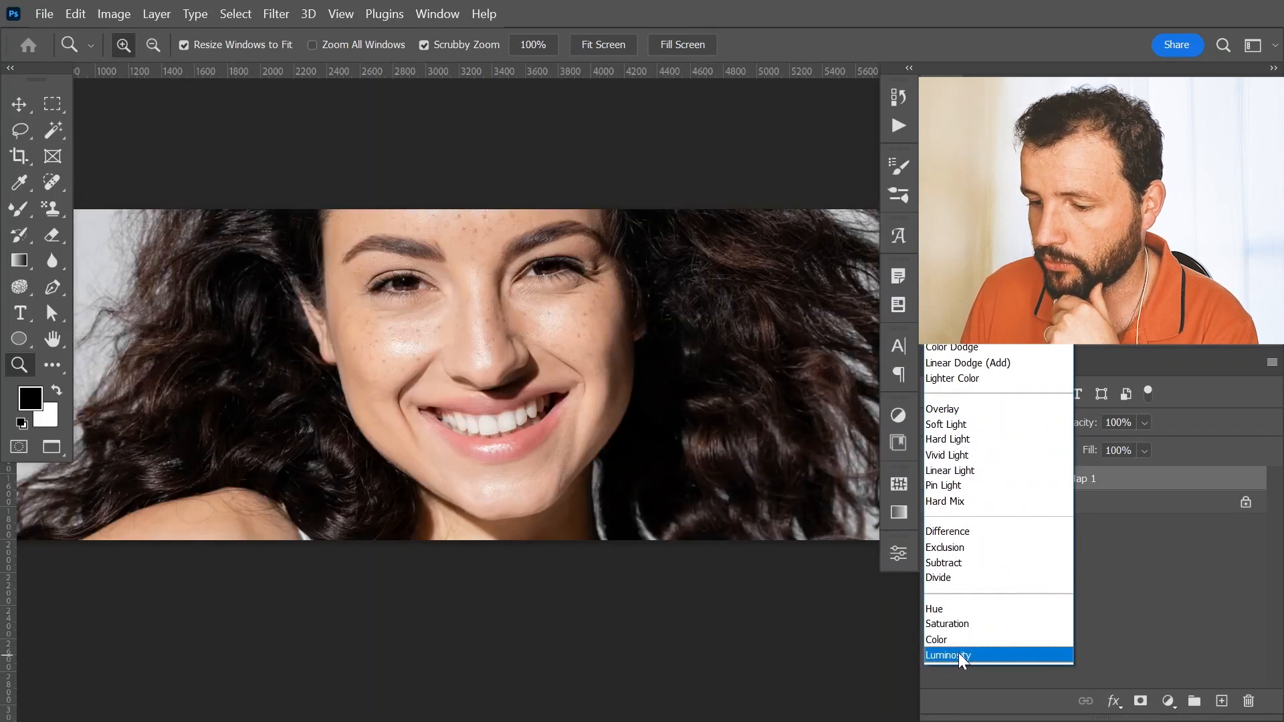
click(961, 655)
click(989, 612)
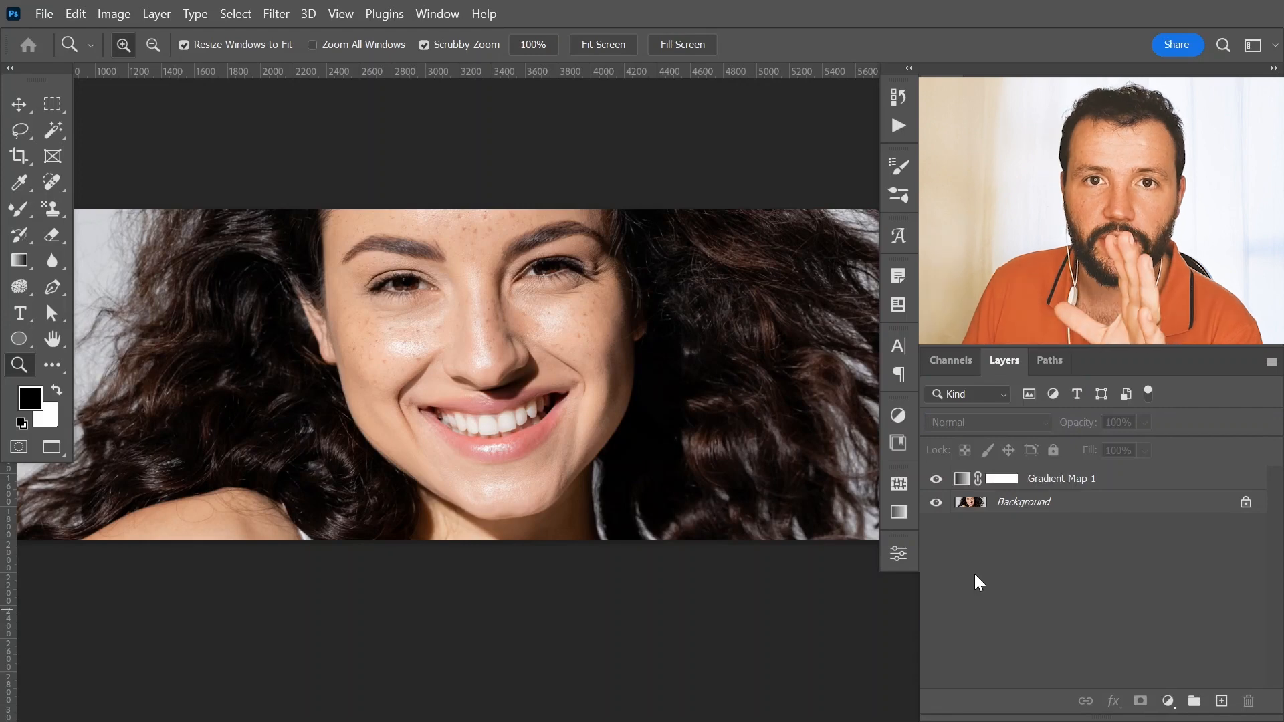
click(936, 480)
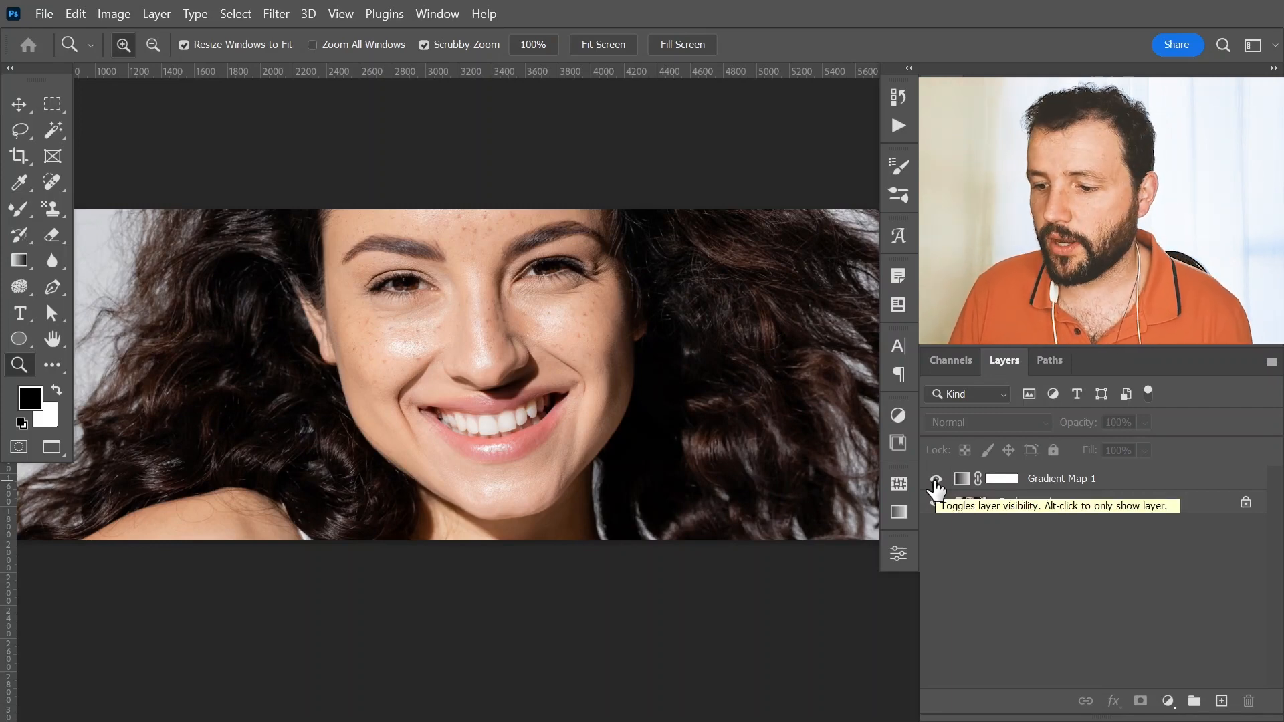
Step: Reopen the Gradient Map 1 layer's gradient for editing and reposition the Gradient Editor dialog
click(967, 482)
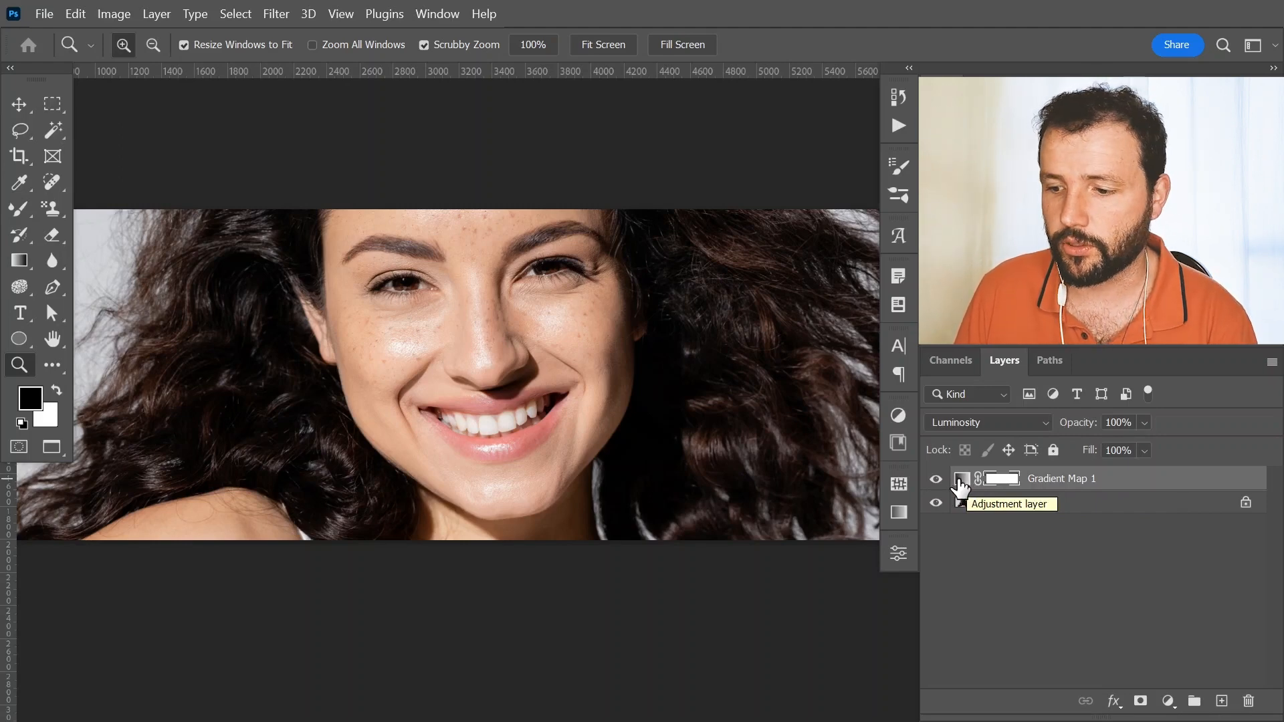
double_click(960, 483)
click(723, 185)
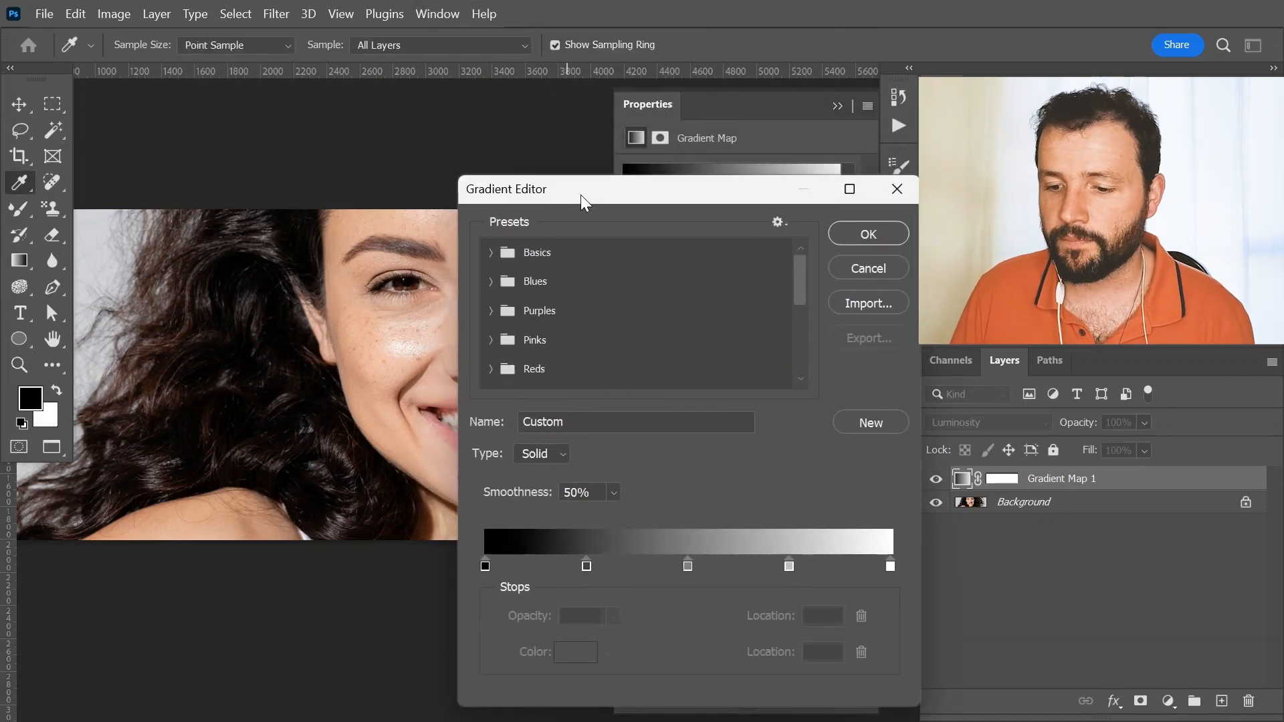
drag(614, 190, 617, 159)
Step: Examine the brightness values of the gradient's black stop and of the stop at location 25
click(489, 535)
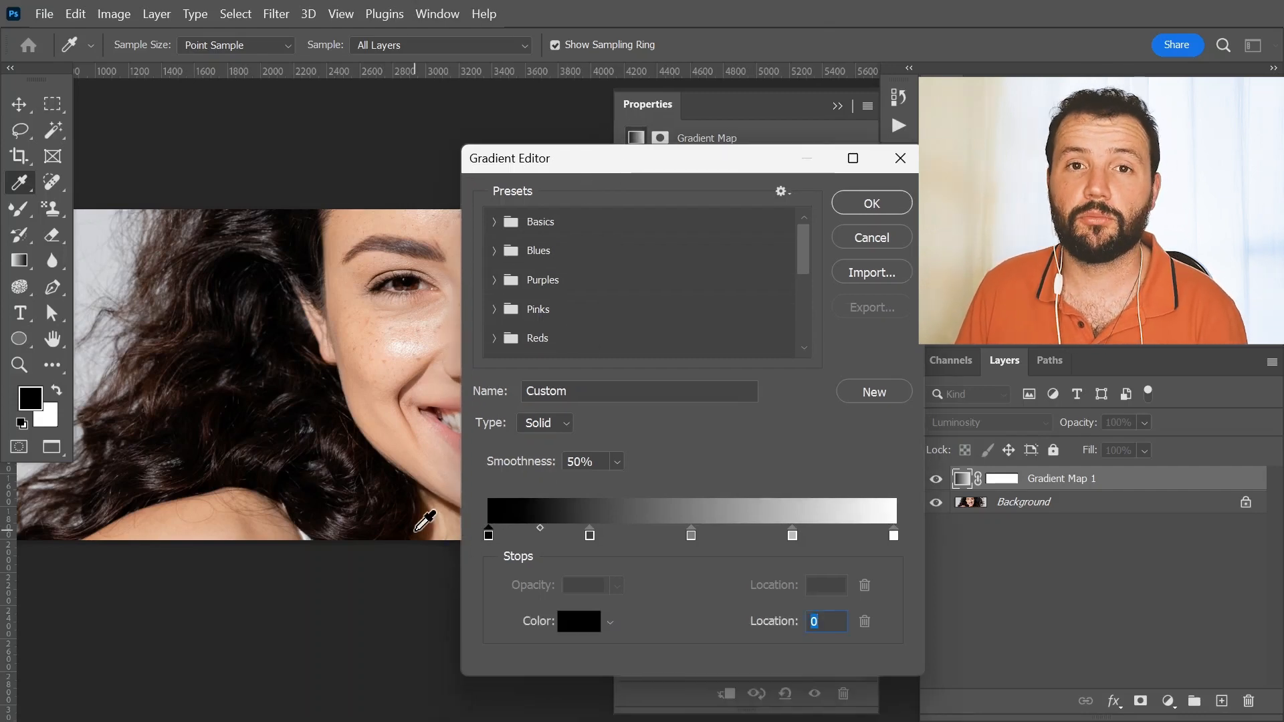
click(580, 621)
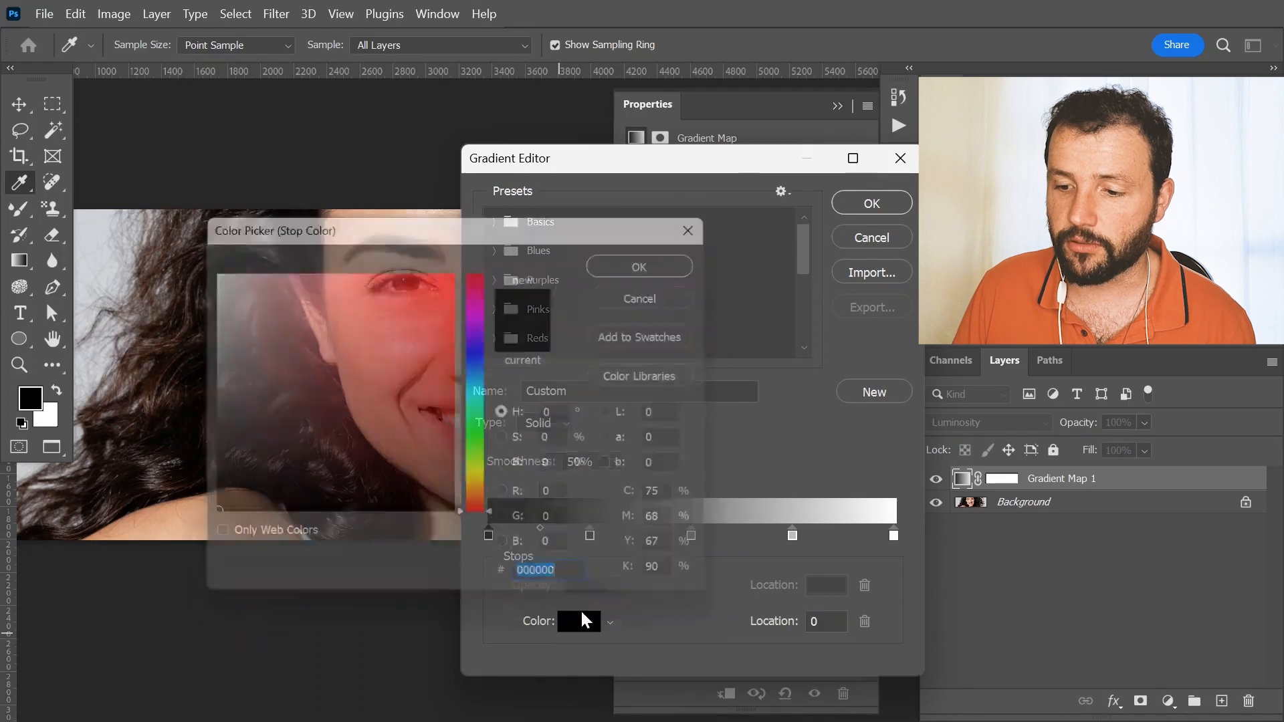
click(569, 472)
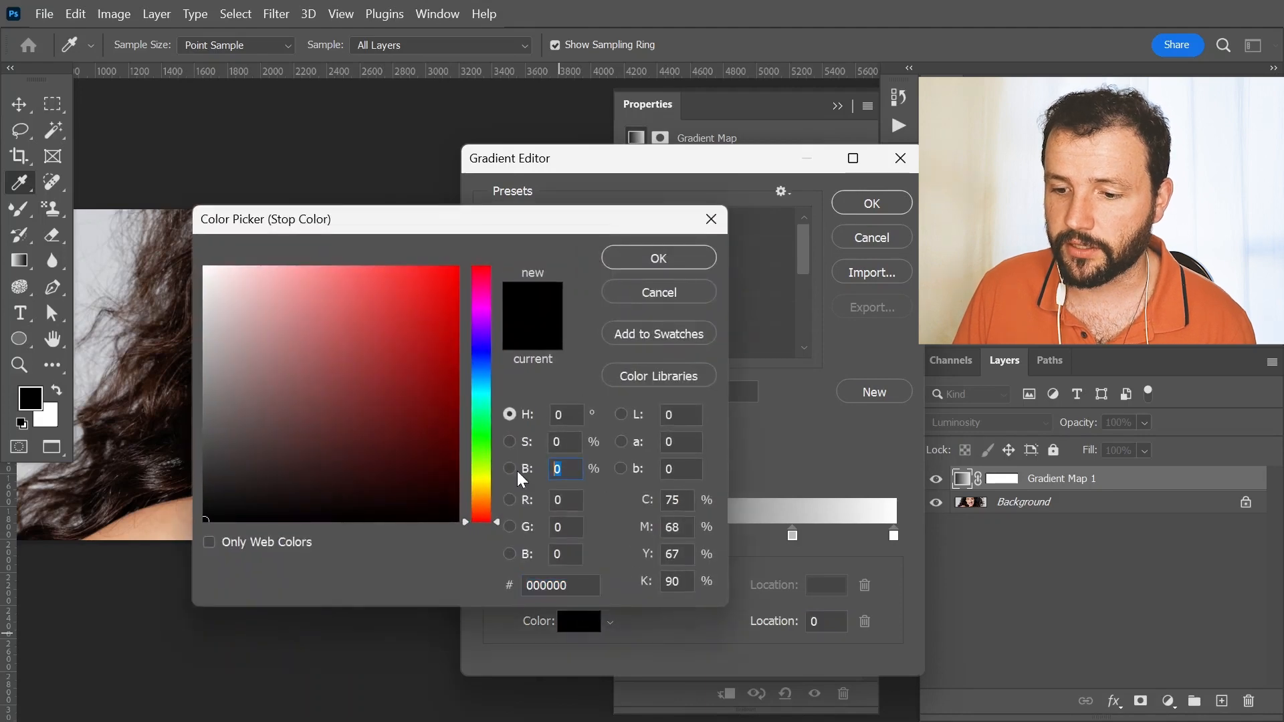
click(668, 301)
click(588, 535)
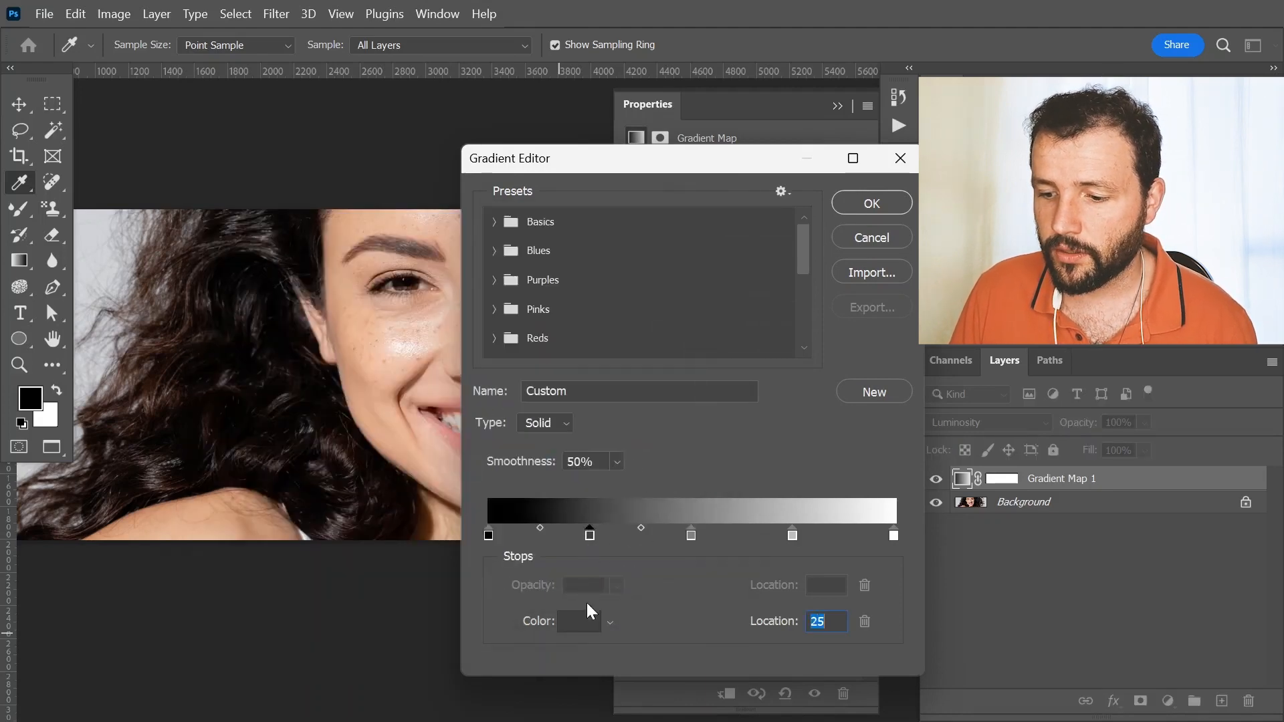
click(575, 622)
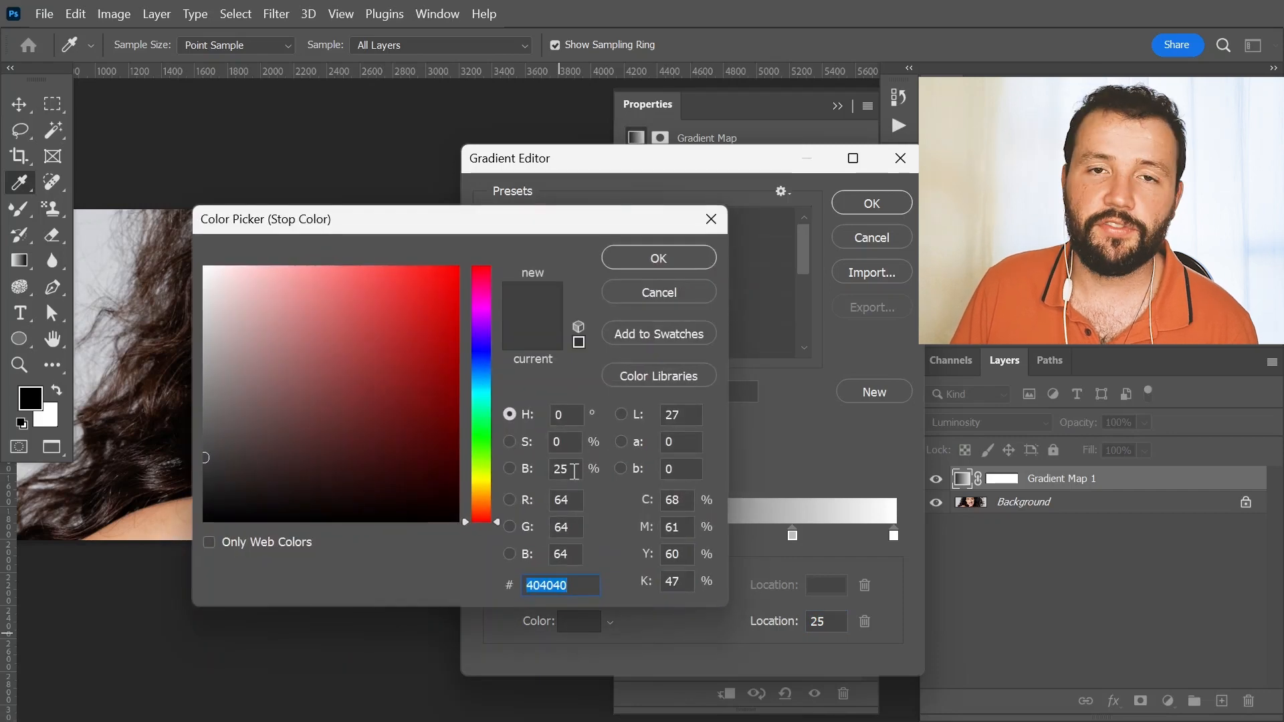
click(668, 300)
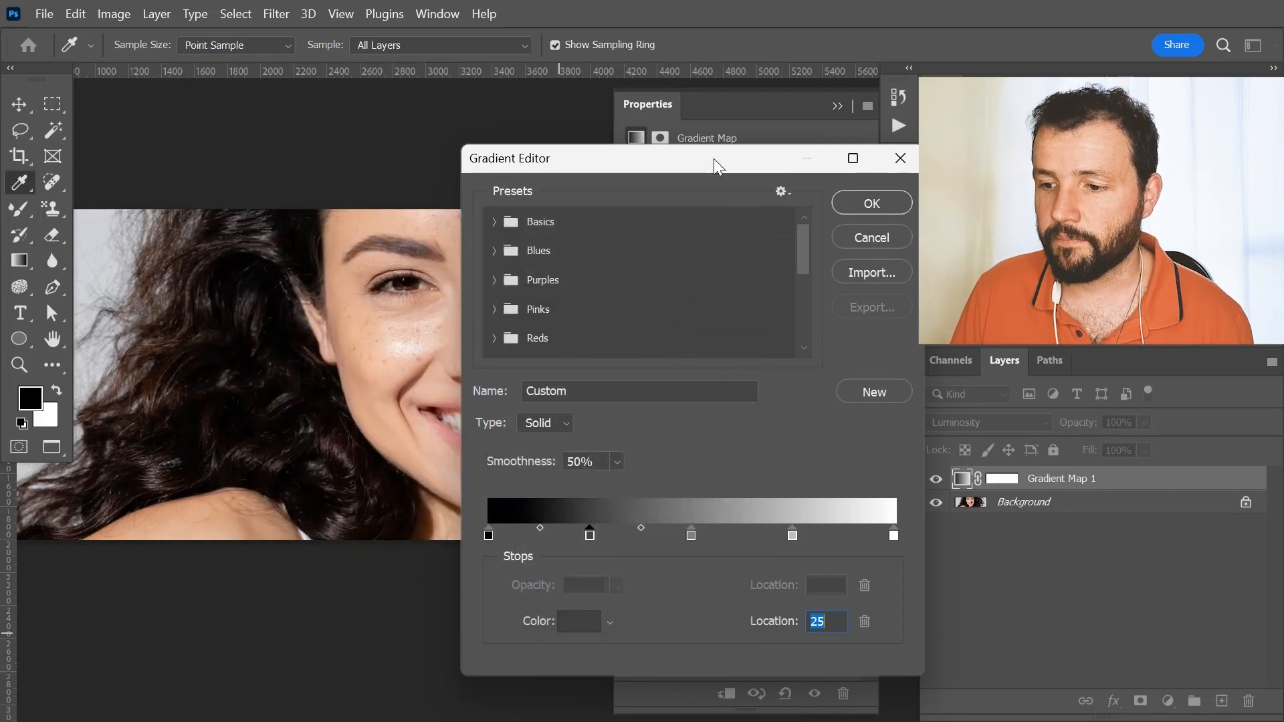
Step: Move the gradient's dark grey stop to location 33, middle grey to 61 and white to 94, shift light grey toward white, and accept
drag(713, 159, 854, 142)
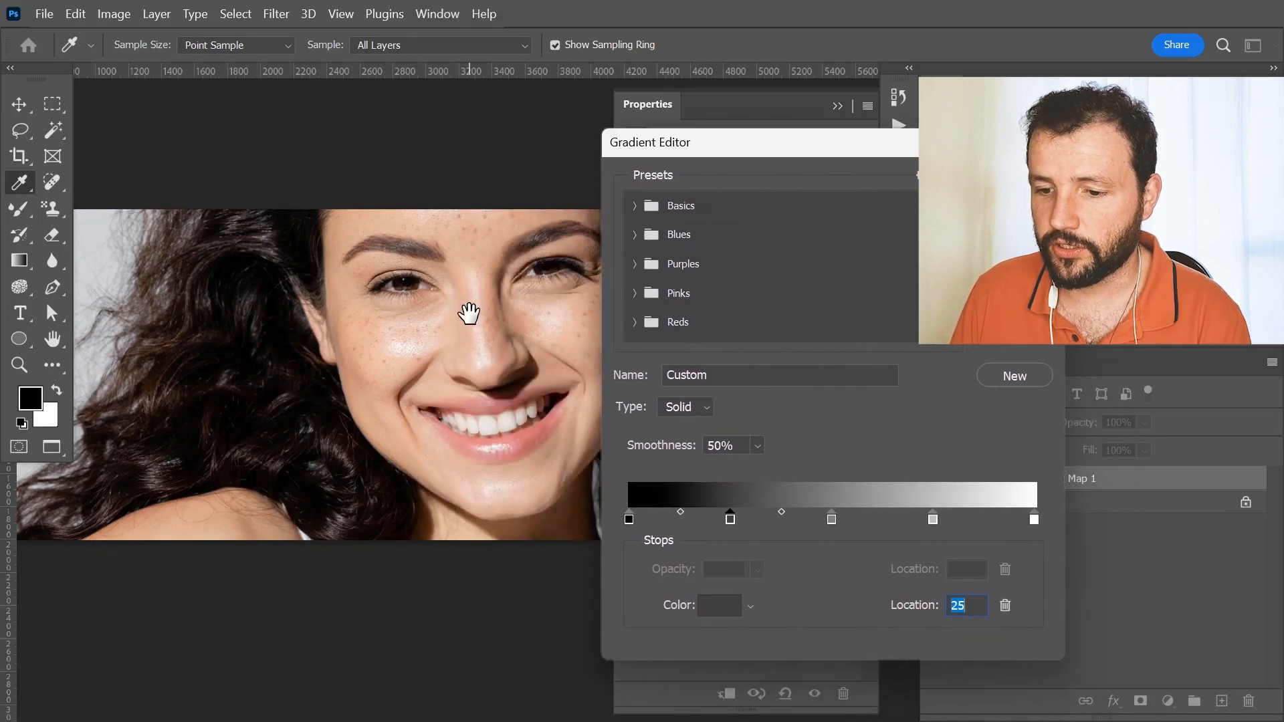
drag(469, 313, 370, 310)
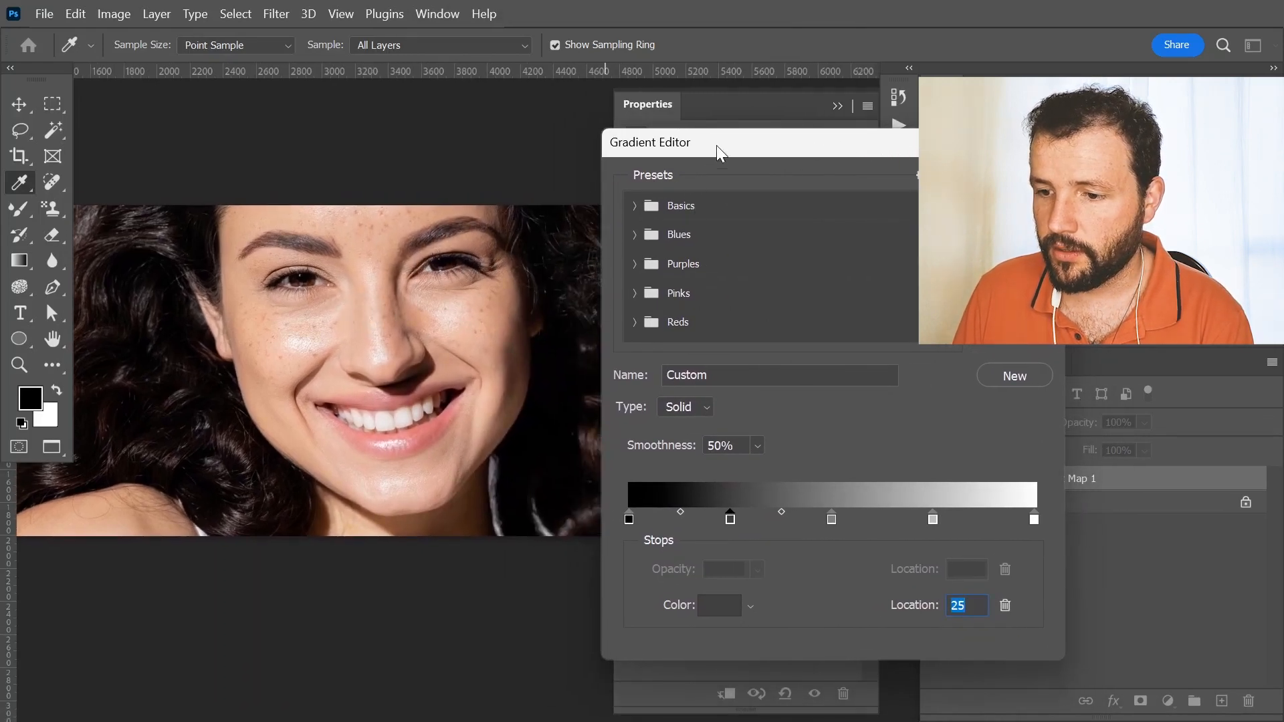
drag(717, 146, 702, 151)
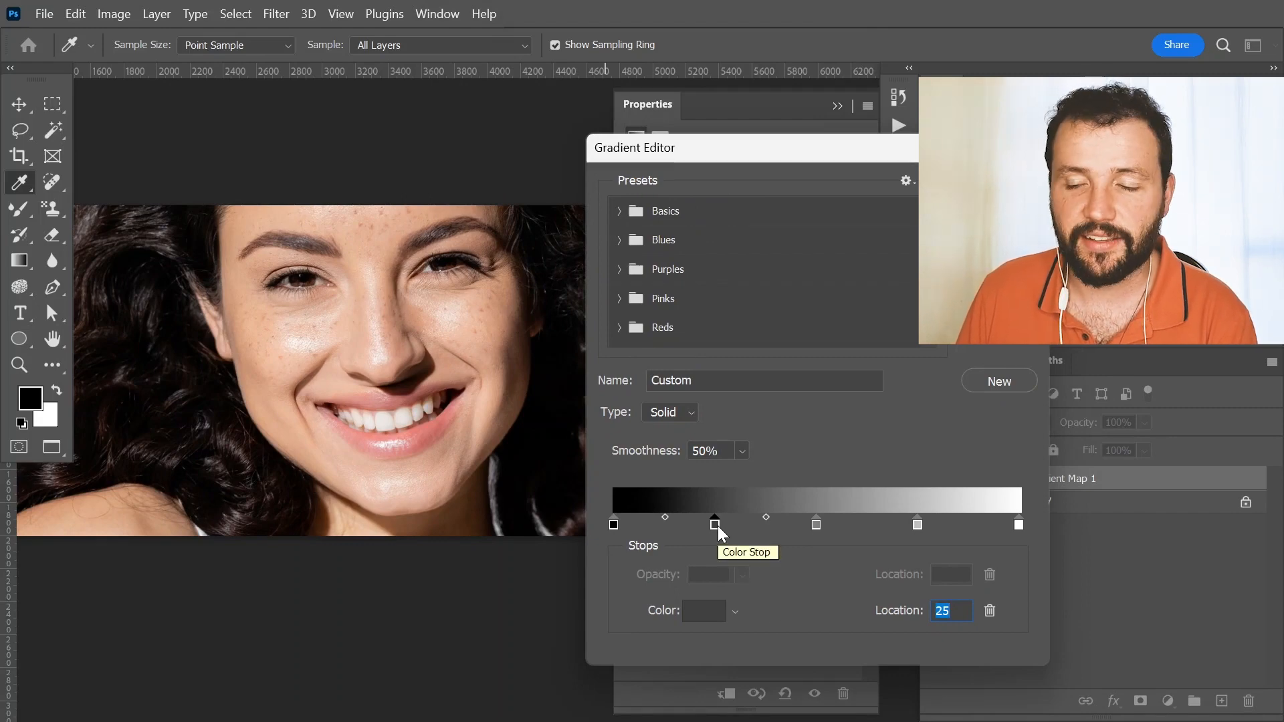
drag(717, 526, 749, 525)
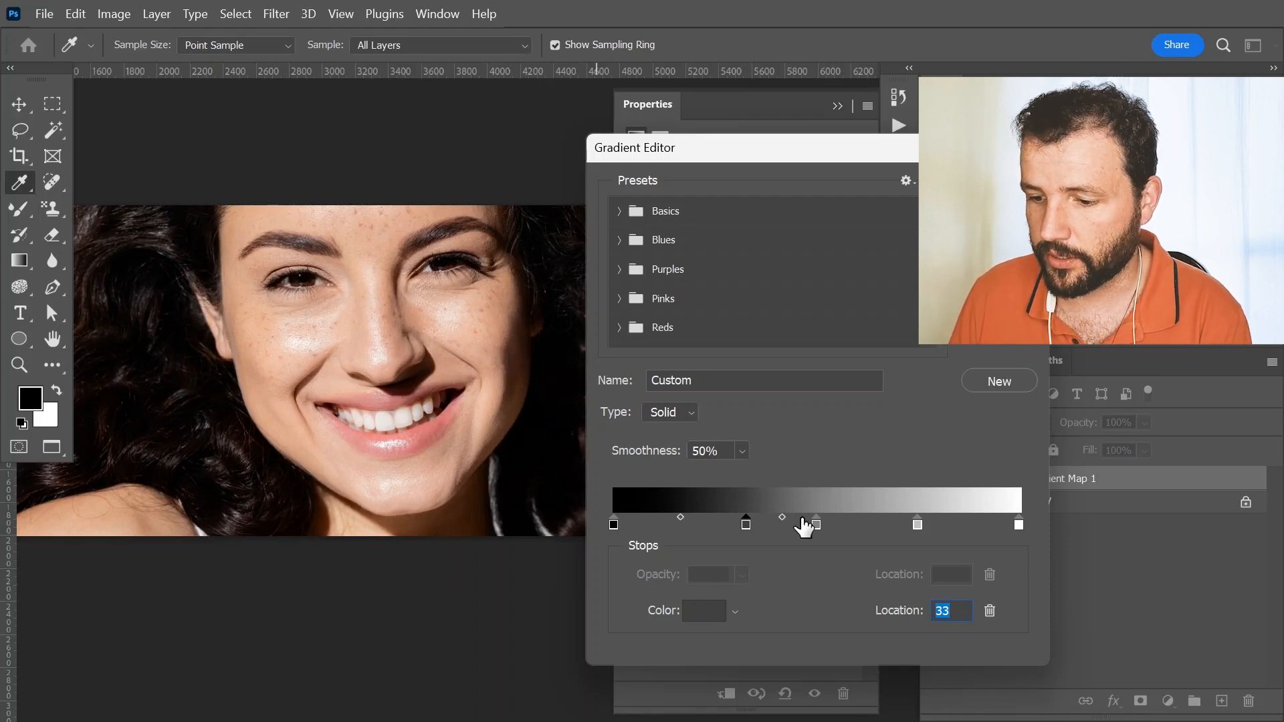
drag(818, 524, 864, 529)
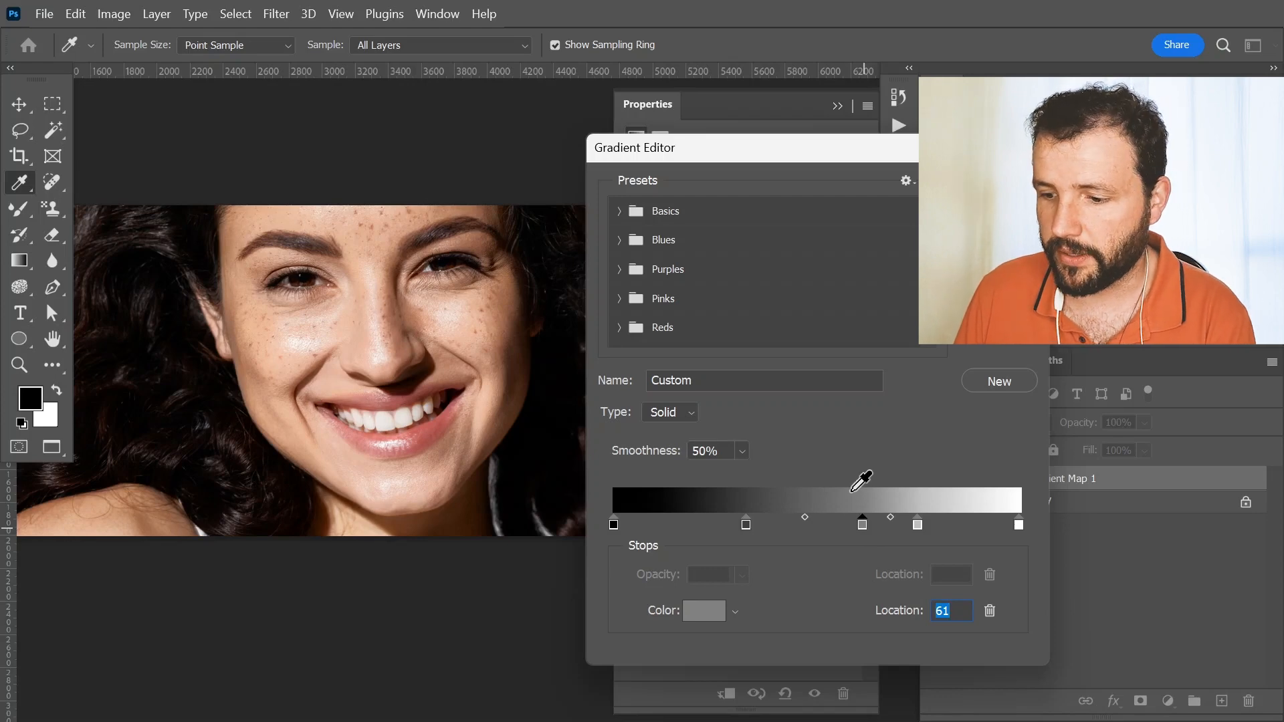
drag(922, 525, 1000, 530)
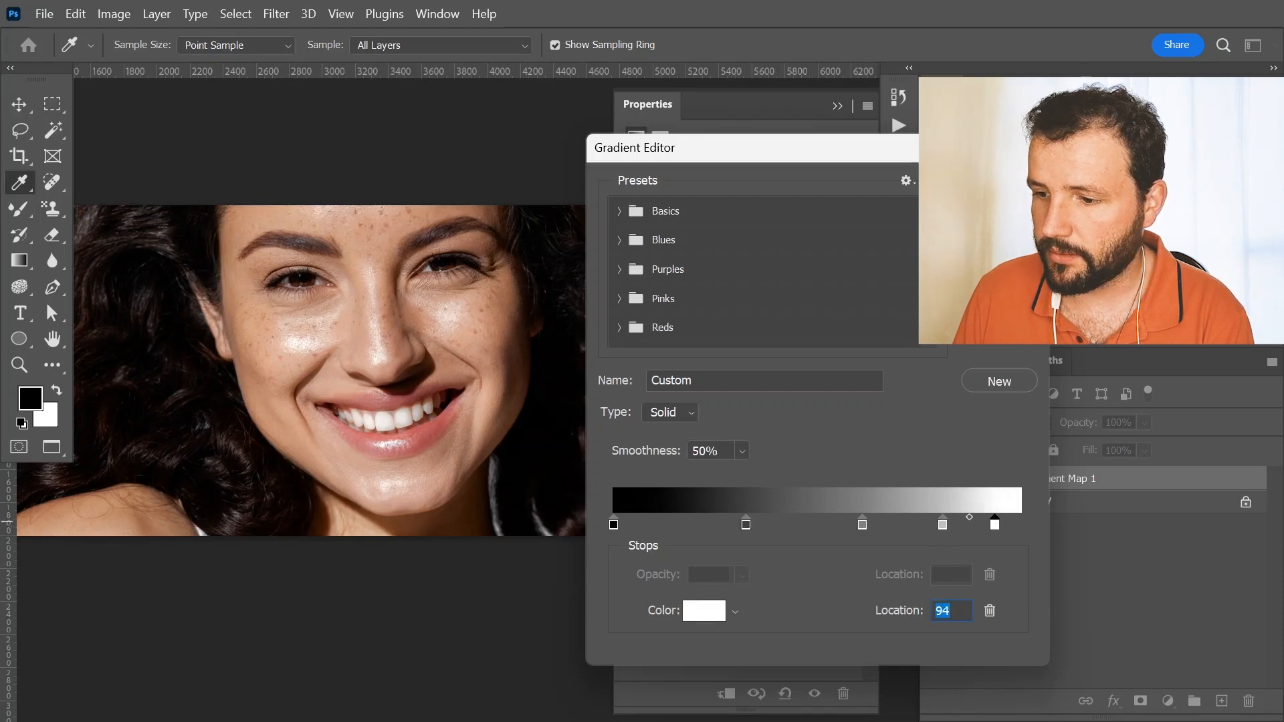
key(Return)
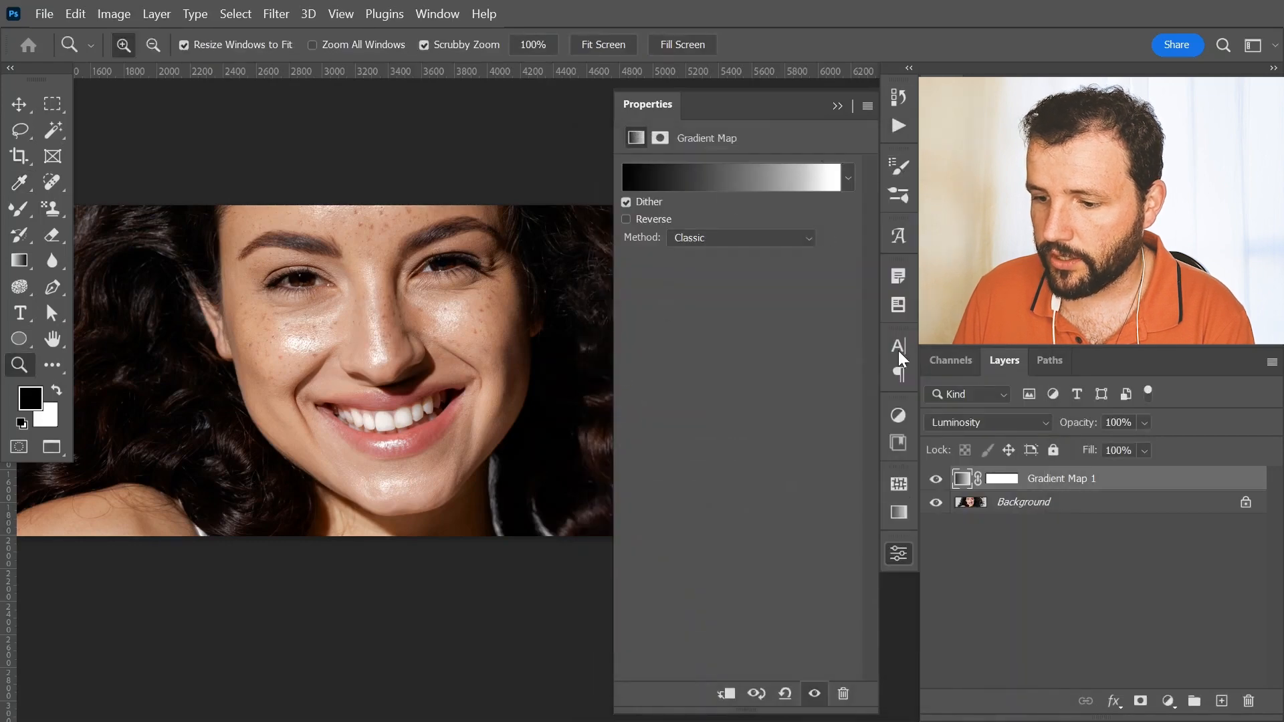
Step: Compare the curly-haired portrait with and without the Gradient Map 1 layer
click(898, 554)
drag(401, 370, 491, 358)
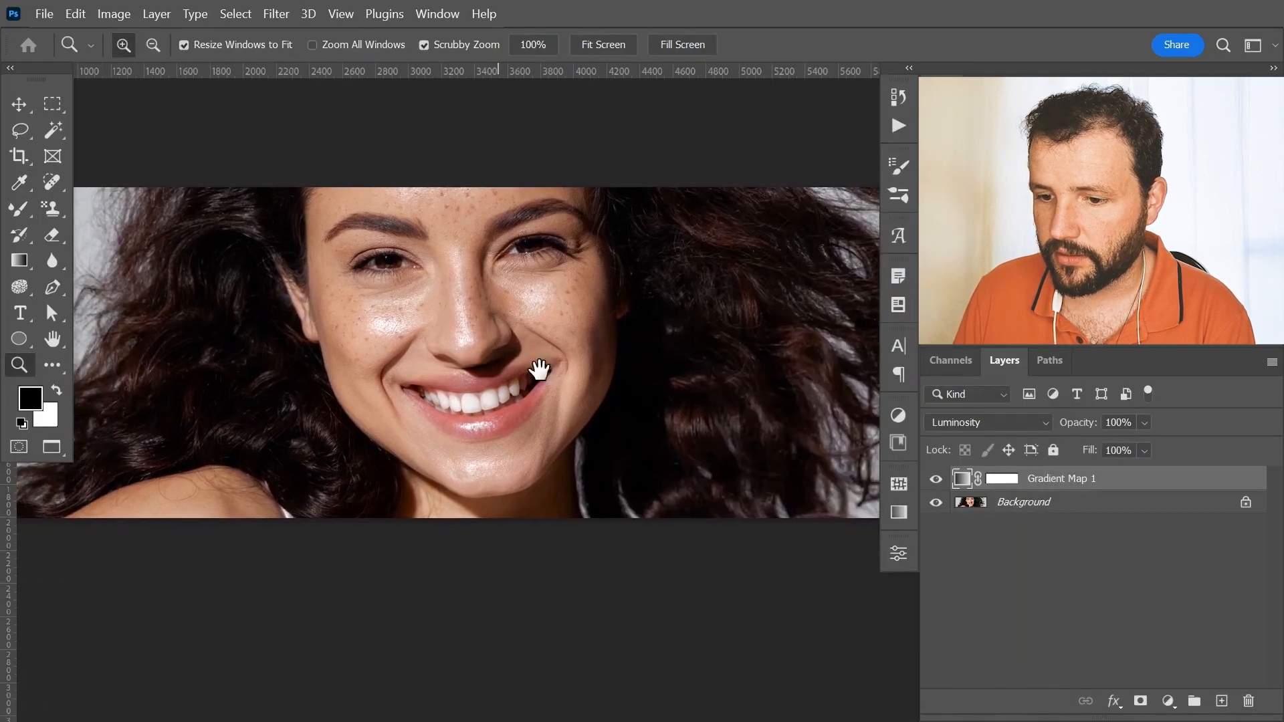
click(937, 479)
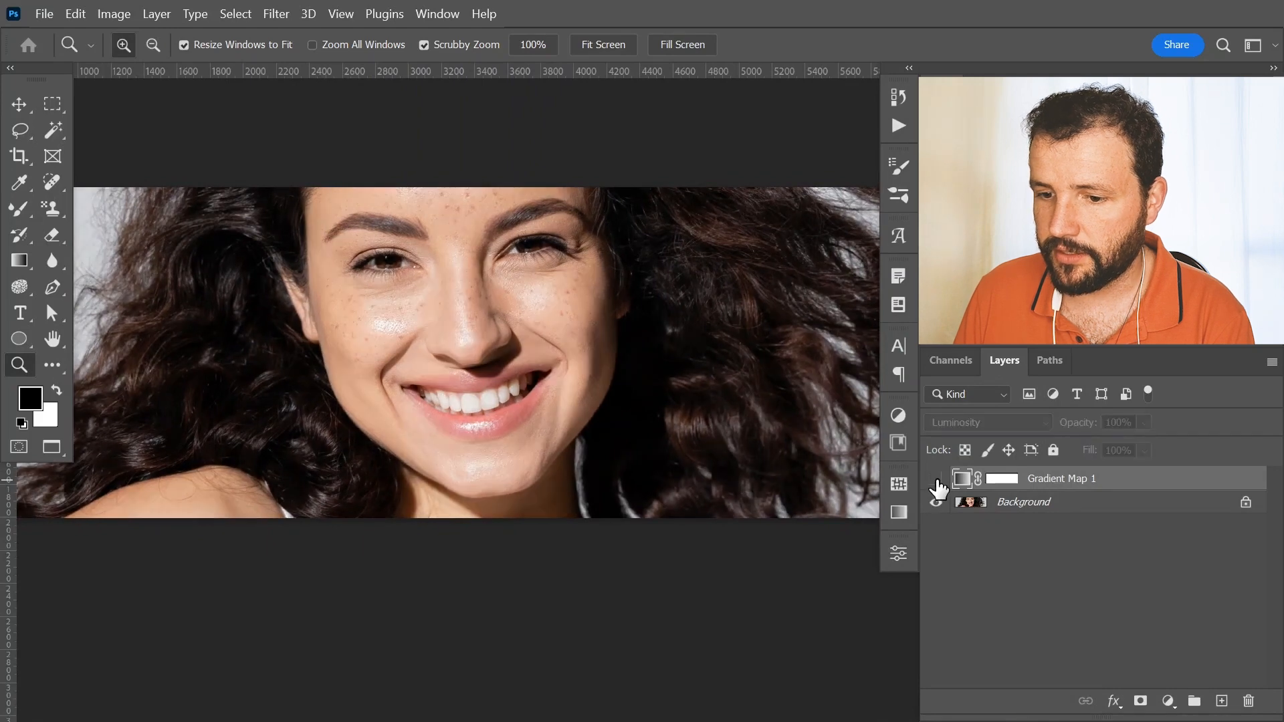
click(936, 479)
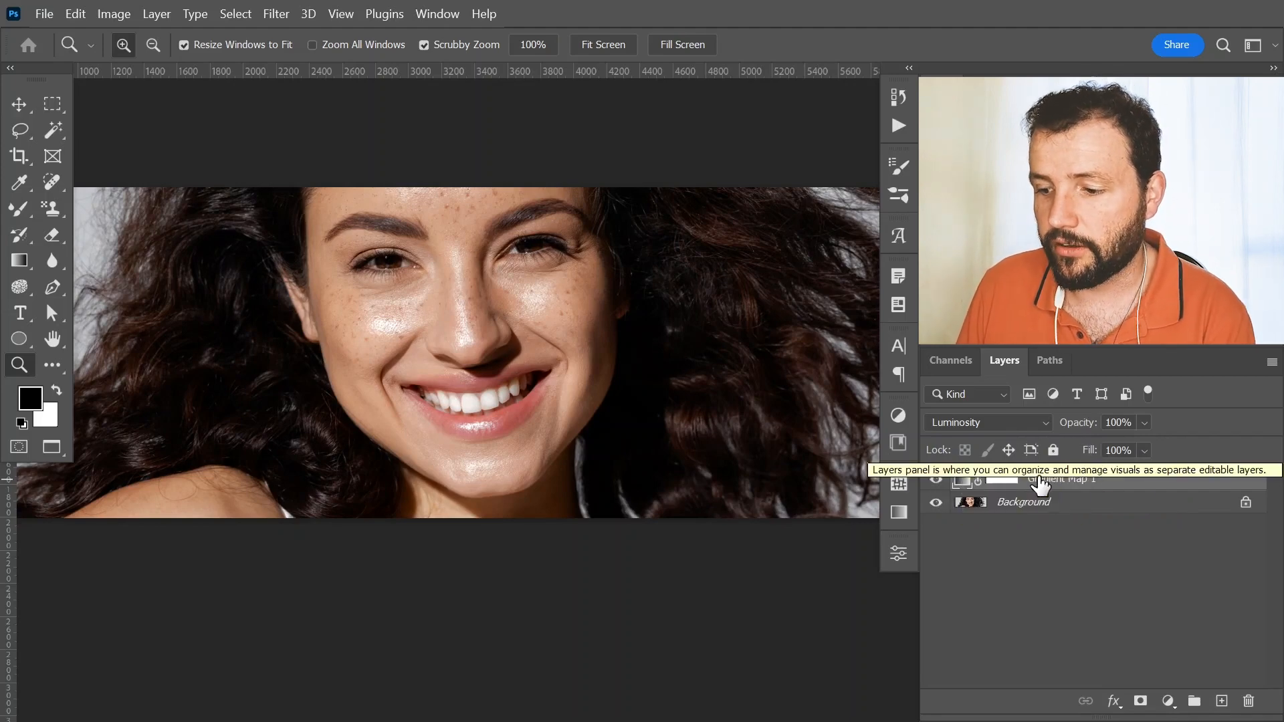
Step: Try lower Fill values for the Gradient Map 1 layer and settle on 80%
click(1134, 449)
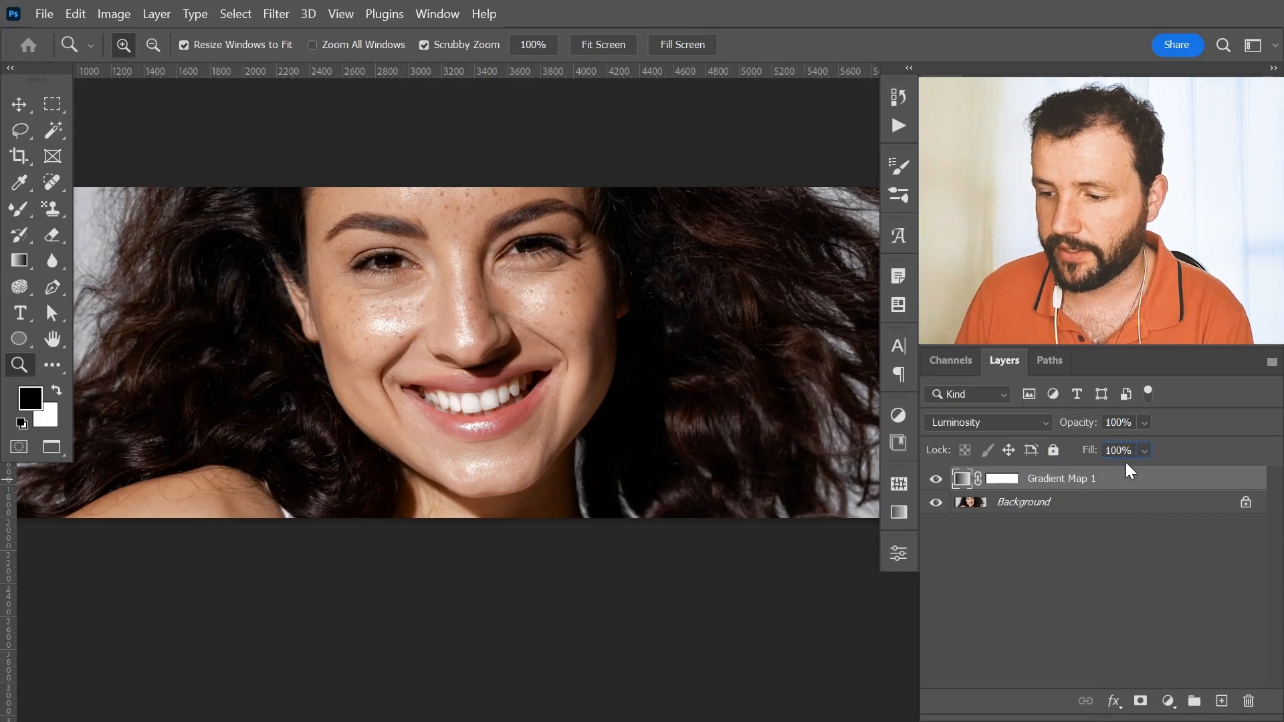
key(shift+Down)
key(shift+Down)
key(shift+Down)
key(shift+Down)
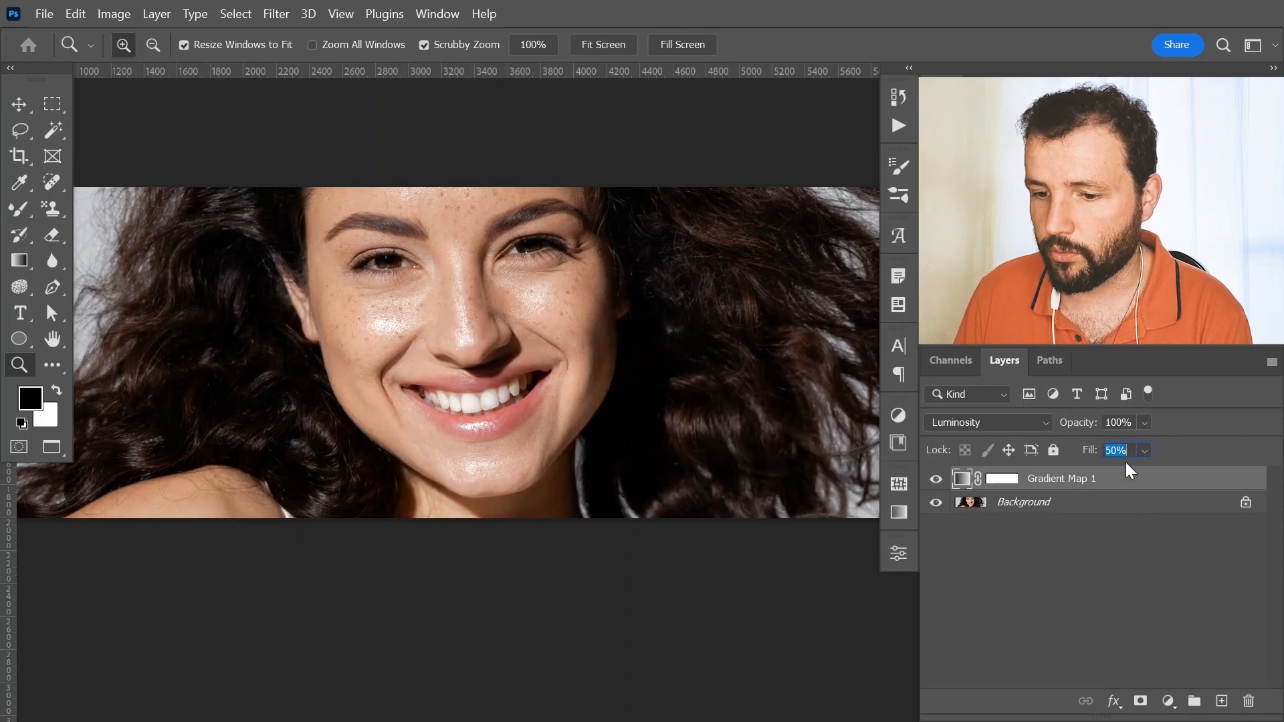
key(shift+Up)
key(shift+Up)
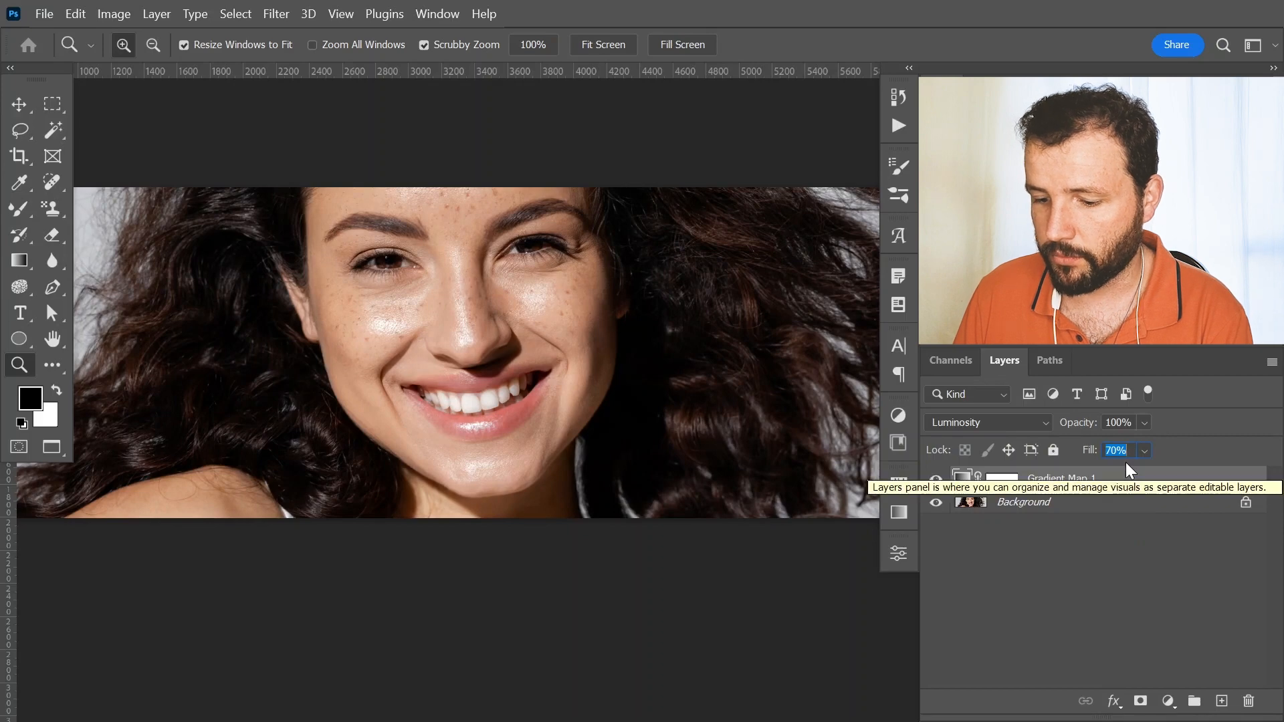
key(shift+Up)
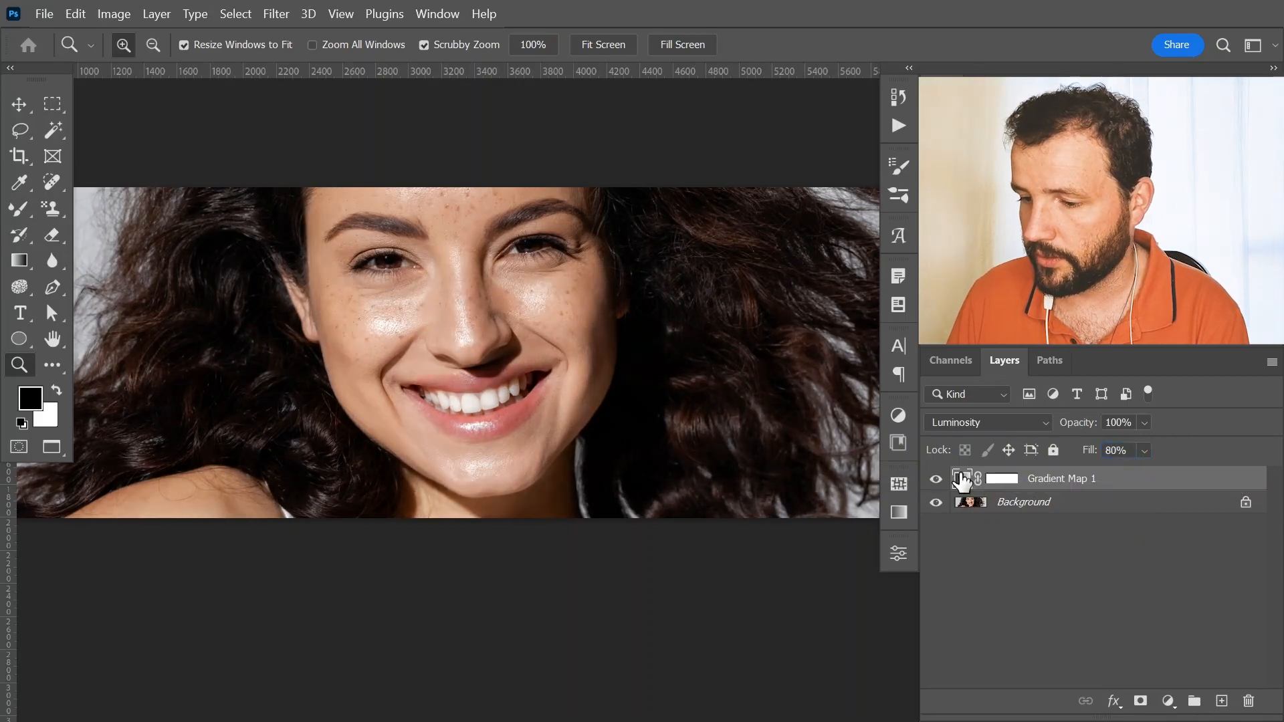
Step: Reopen the Gradient Map 1 gradient, move the dark grey stop to location 40, and accept the edit
double_click(963, 480)
click(730, 171)
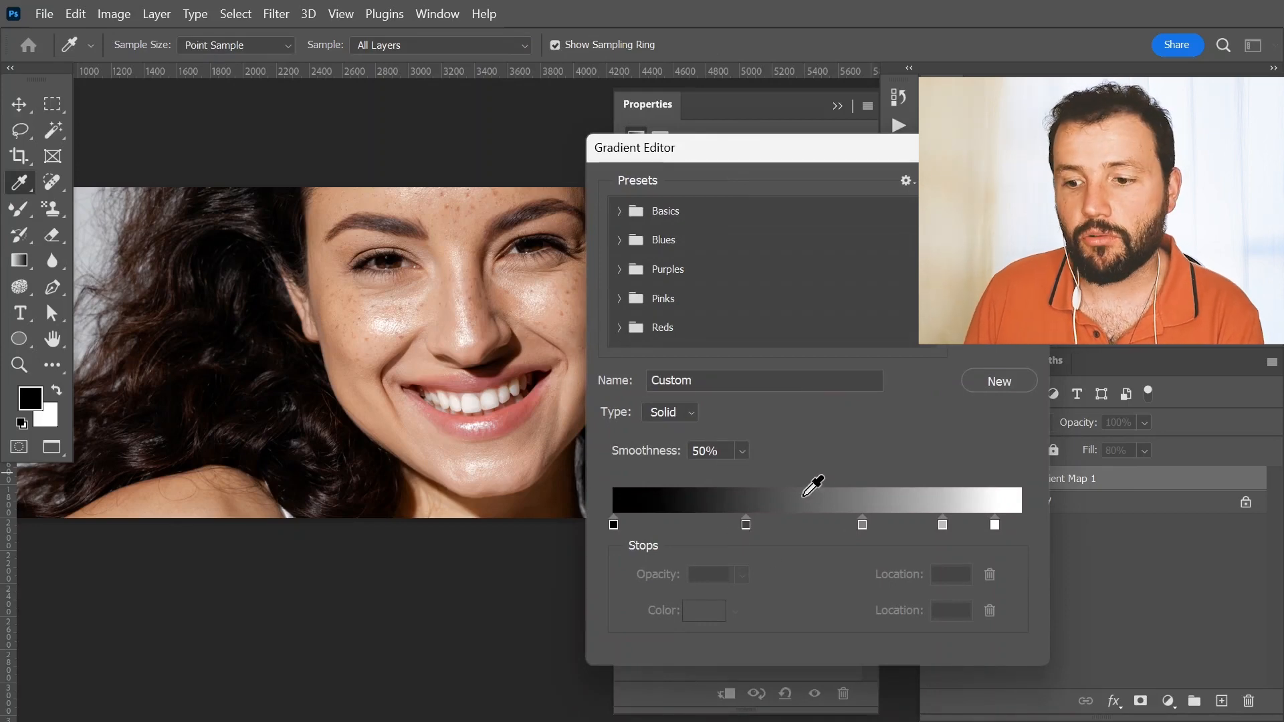
click(746, 525)
drag(749, 524, 778, 522)
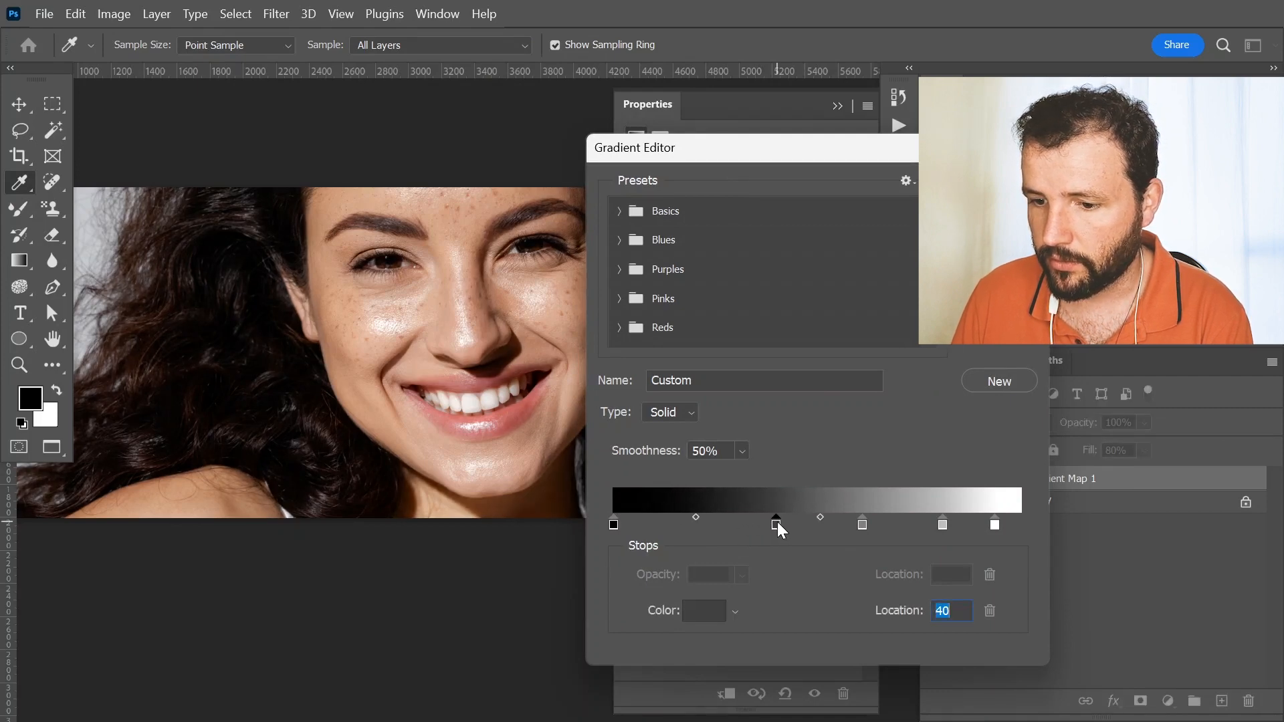
click(613, 525)
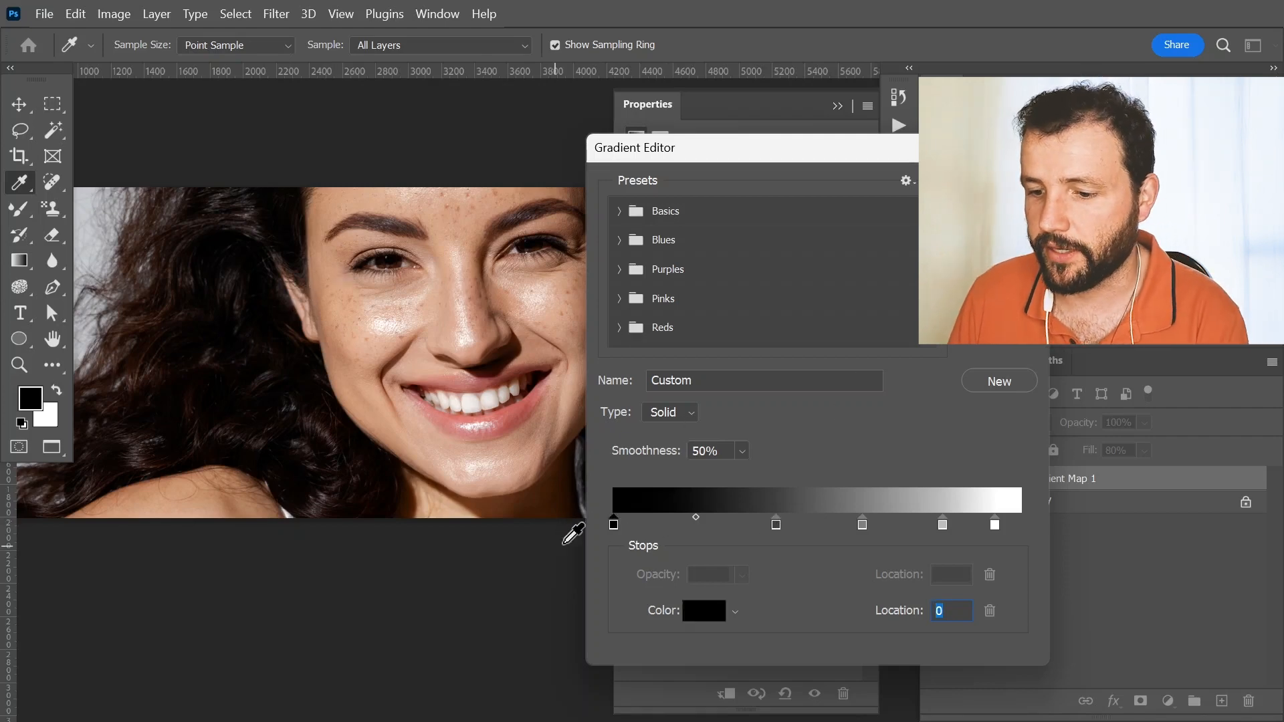
click(999, 188)
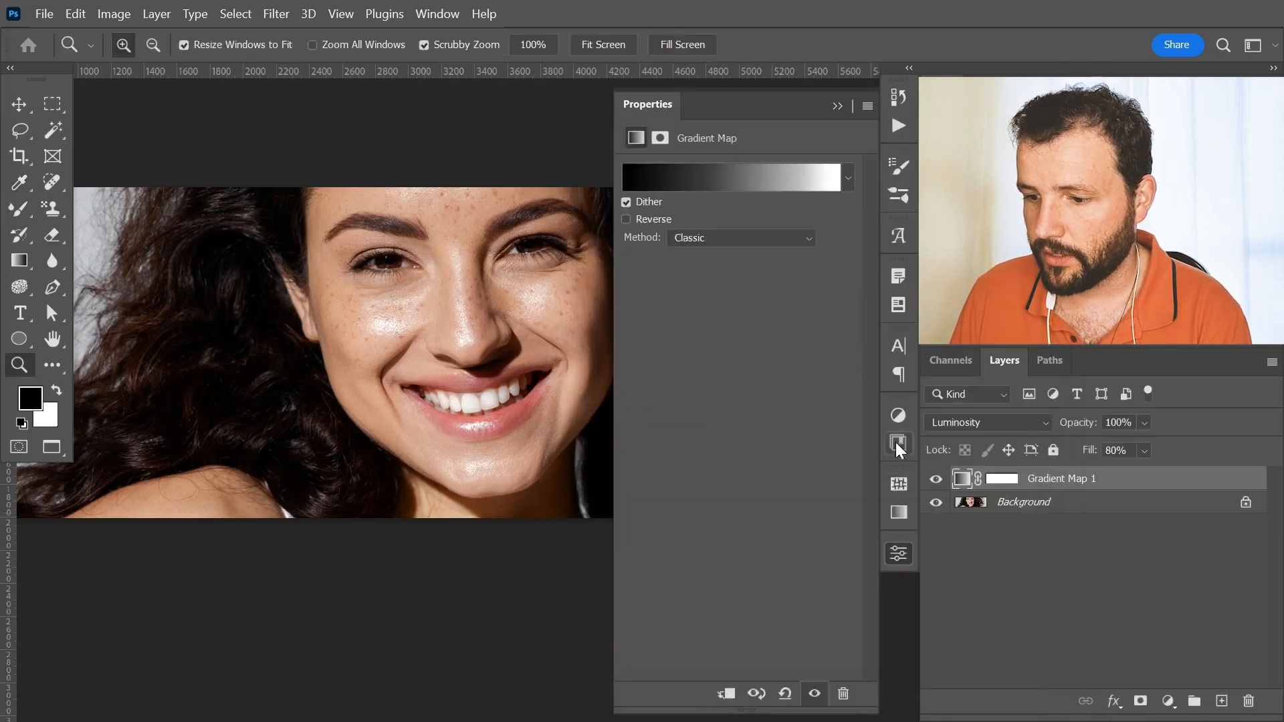
Step: Toggle the Gradient Map 1 layer off and on to check the deepened shadows on the portrait
click(901, 553)
drag(553, 413, 613, 451)
click(937, 480)
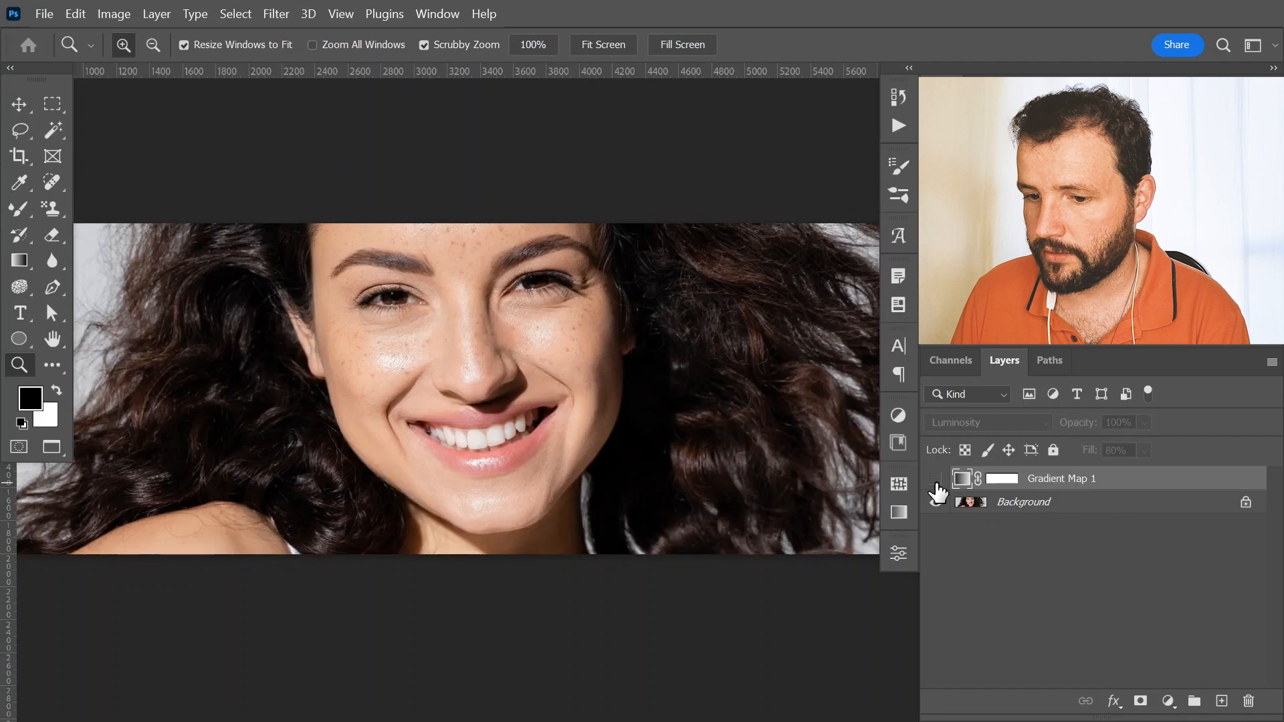
click(937, 480)
Step: Paint black over the eyes on the Gradient Map 1 layer mask, using the Brush tool with a soft round 253 px tip
click(1002, 479)
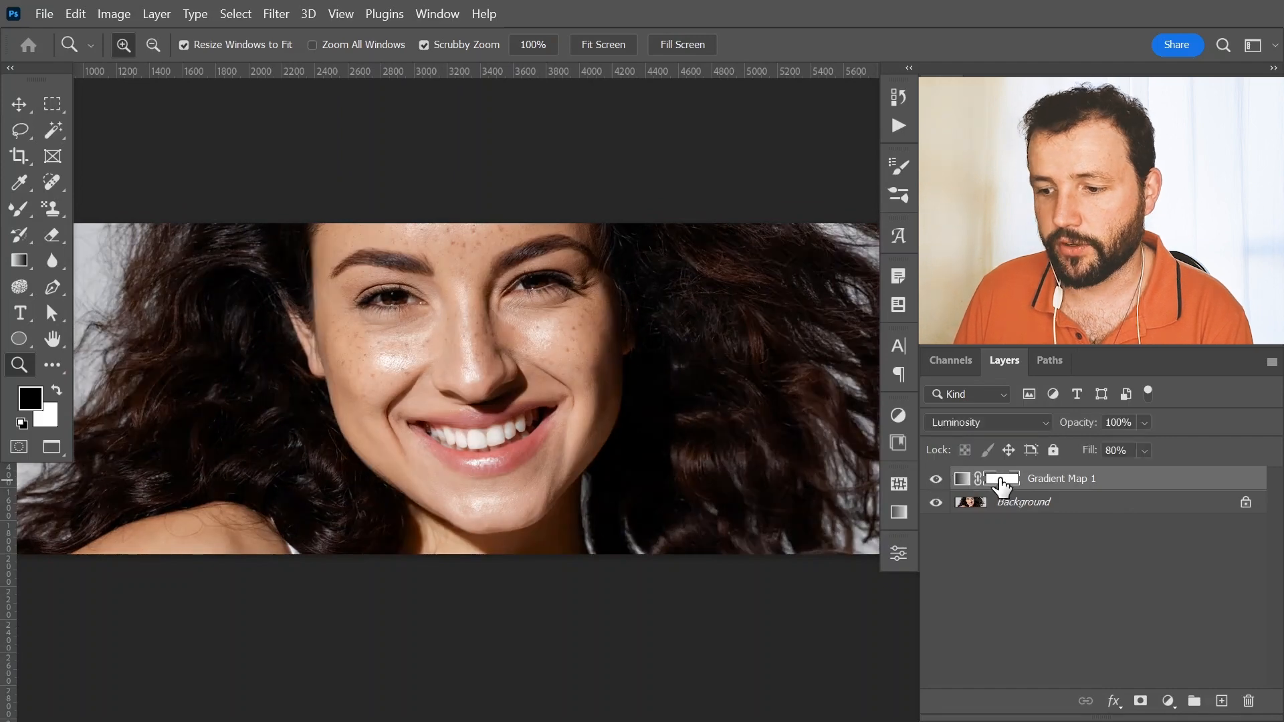
click(545, 297)
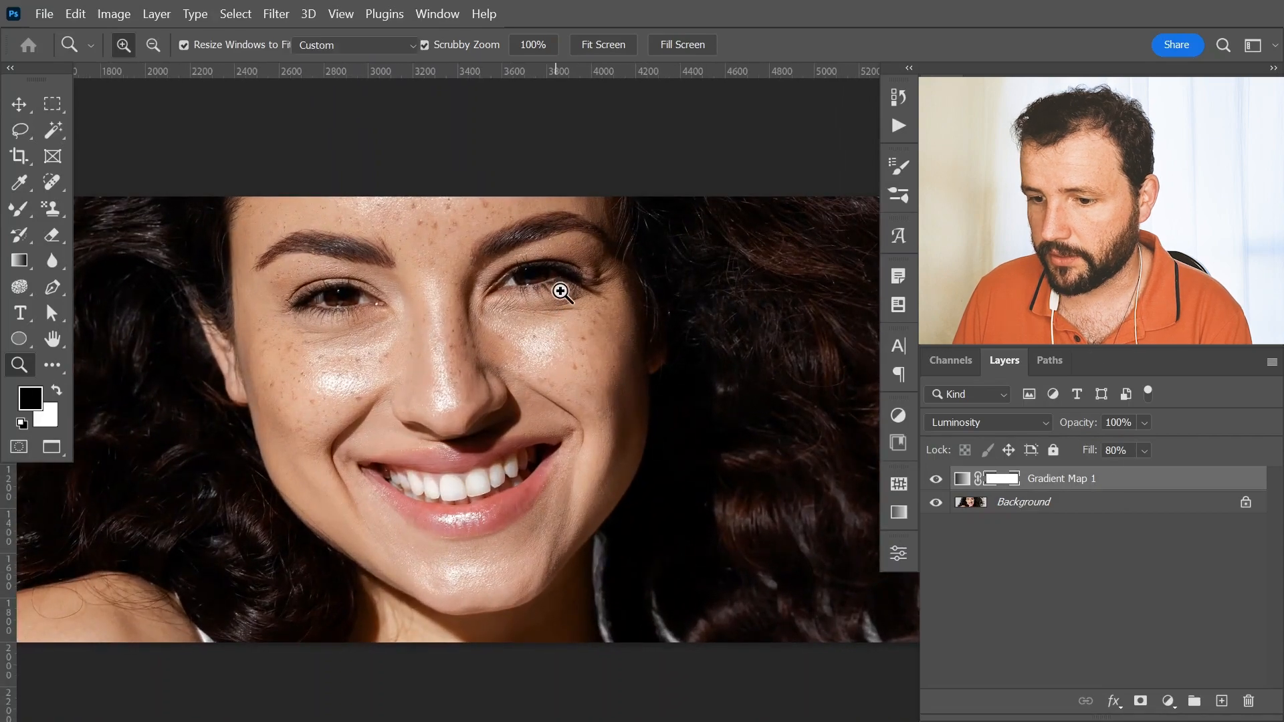
key(b)
right_click(595, 328)
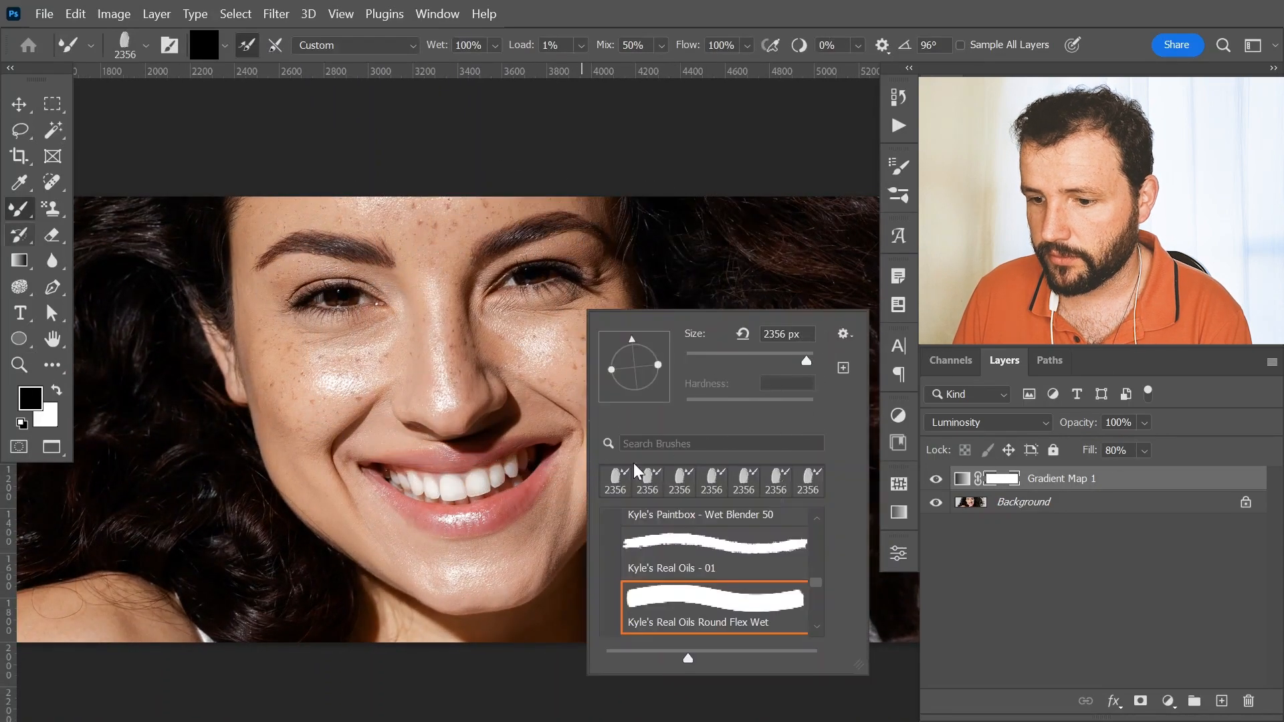
right_click(20, 209)
click(73, 205)
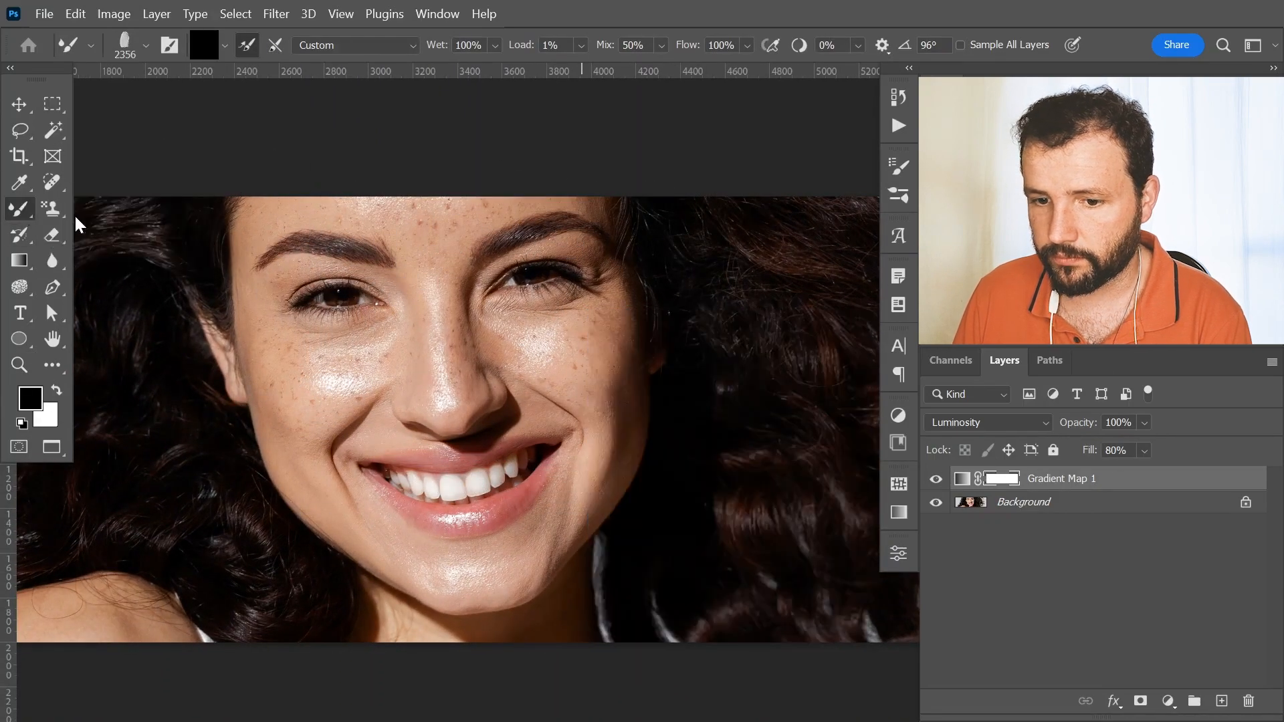
right_click(563, 323)
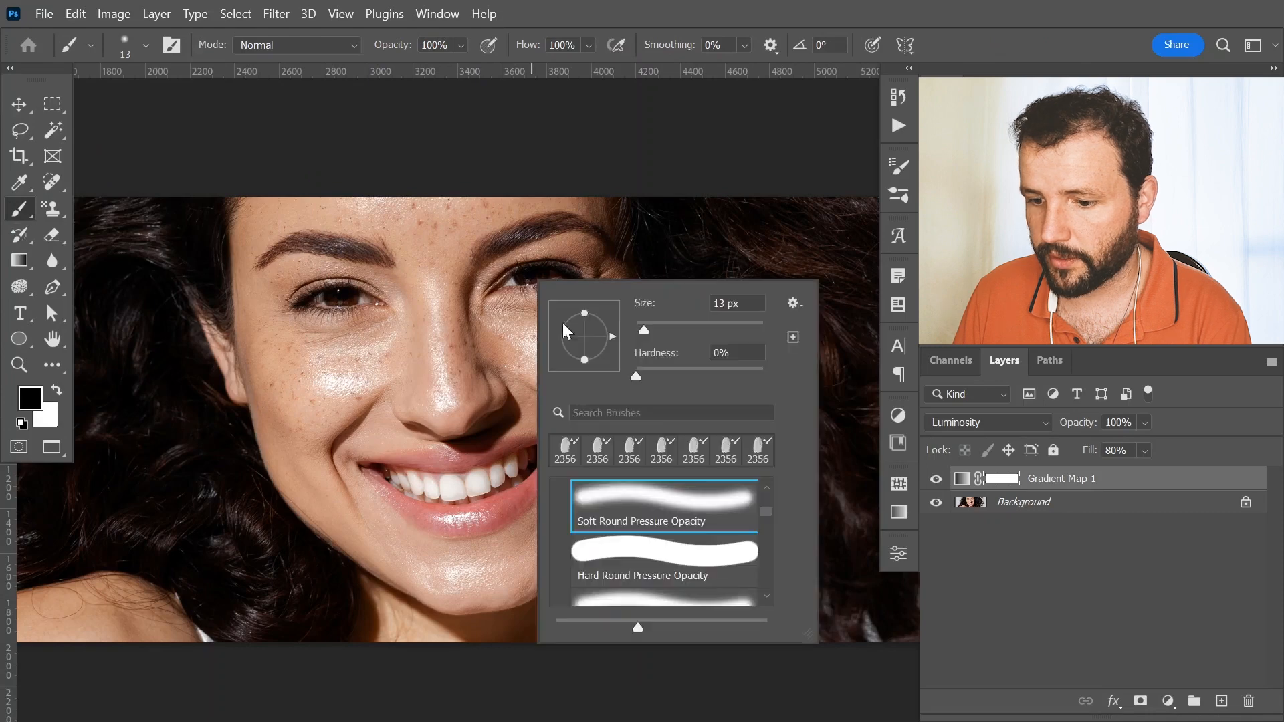
right_click(526, 271)
drag(523, 281, 561, 277)
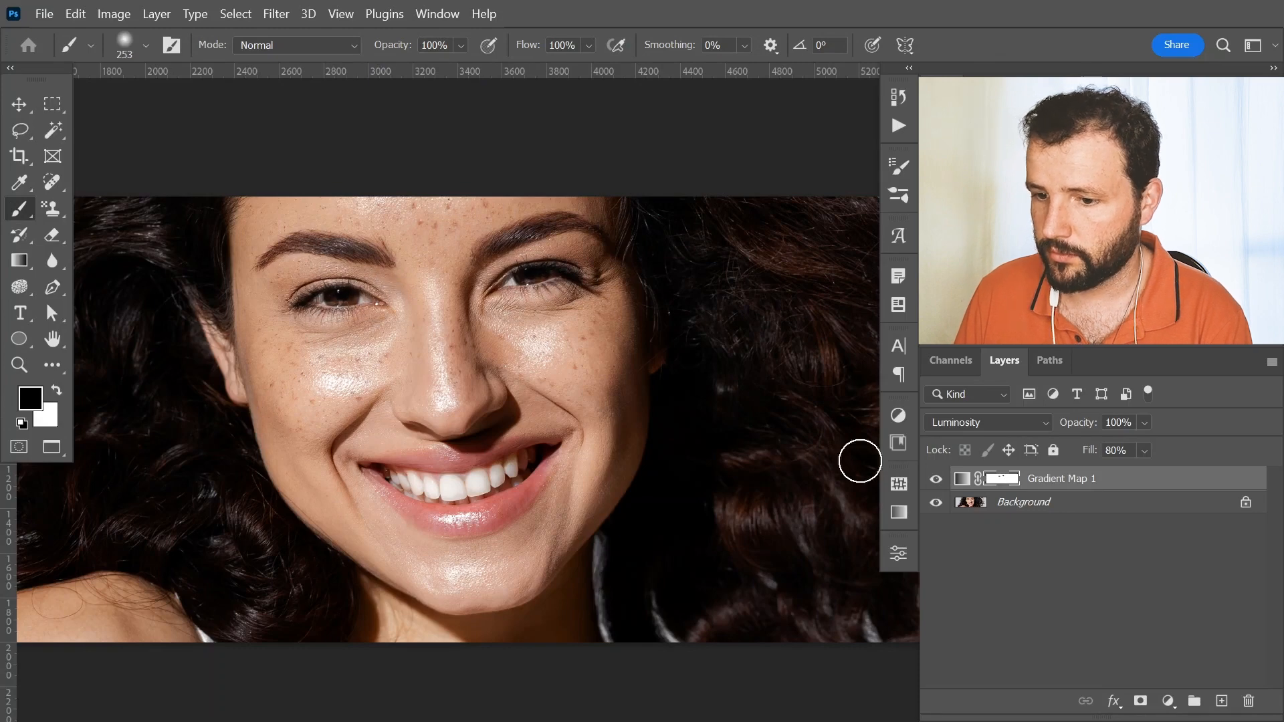
Step: View the whole face and compare the masked Gradient Map 1 effect with the original portrait
key(z)
alt+click(664, 453)
click(935, 479)
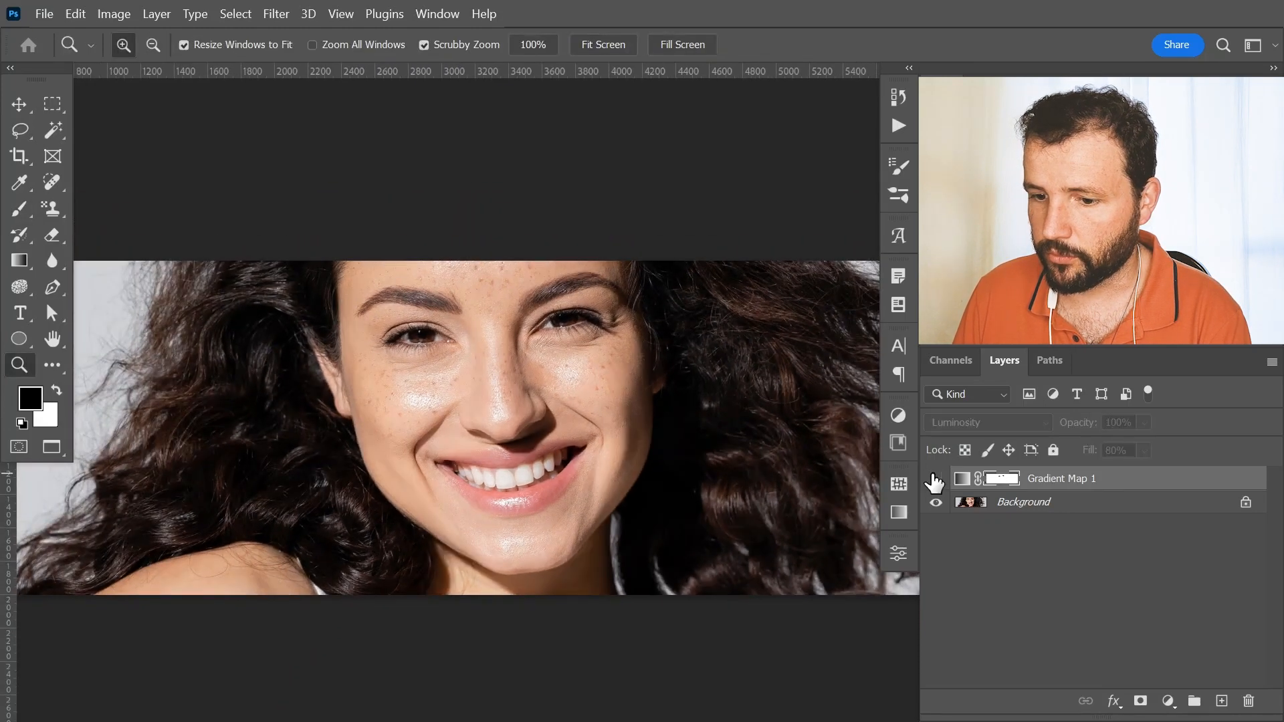
click(935, 479)
drag(745, 476, 732, 407)
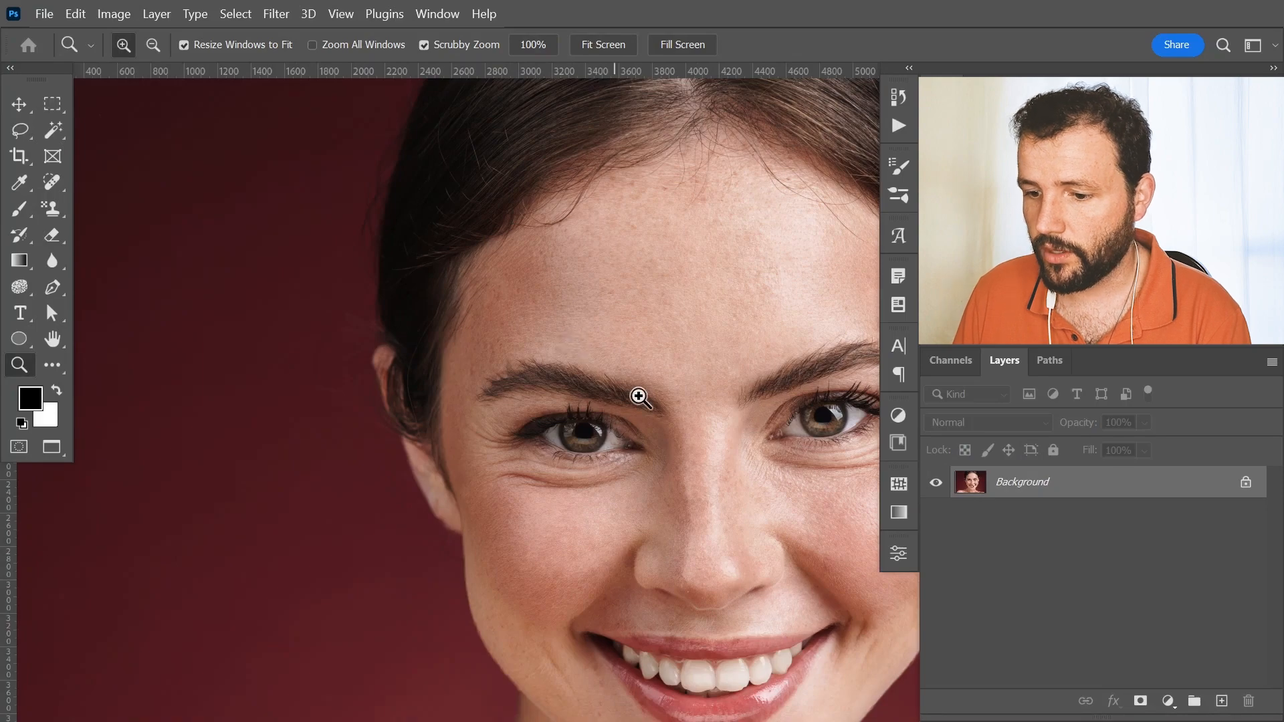
Step: Add a Gradient Map adjustment layer over the red-background portrait and set its method to Classic
drag(636, 393, 493, 301)
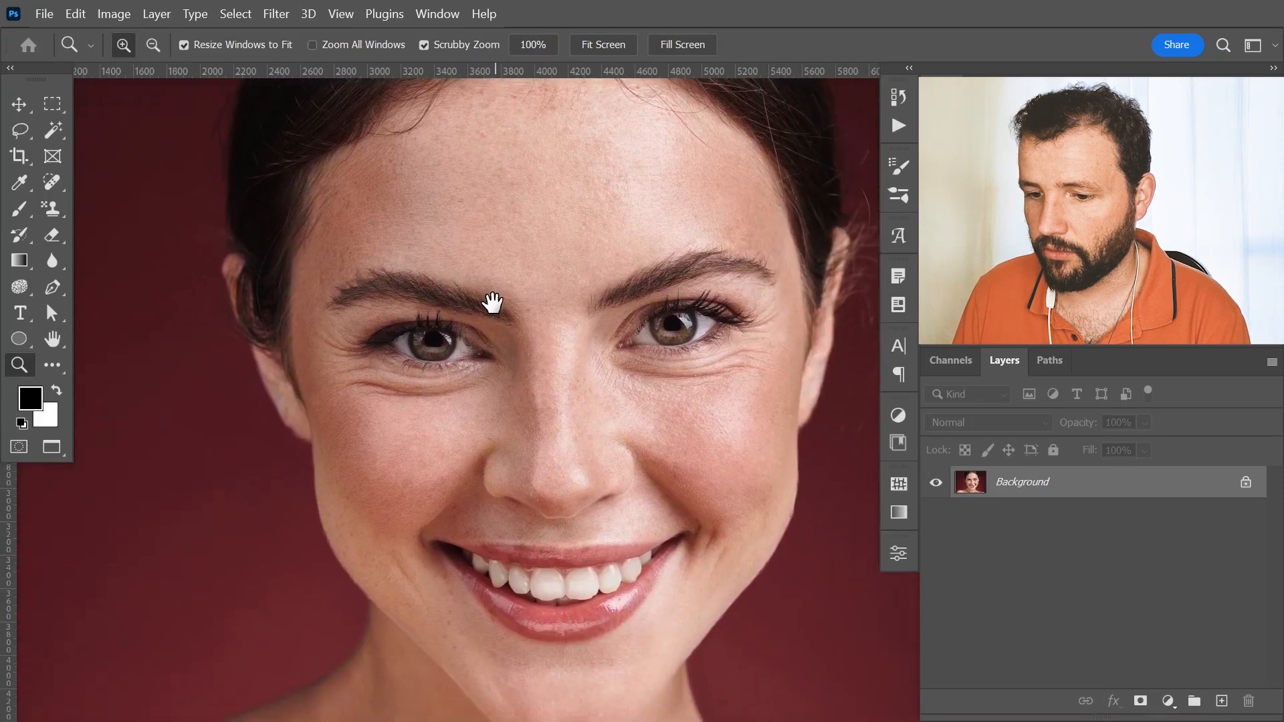
key(ctrl+minus)
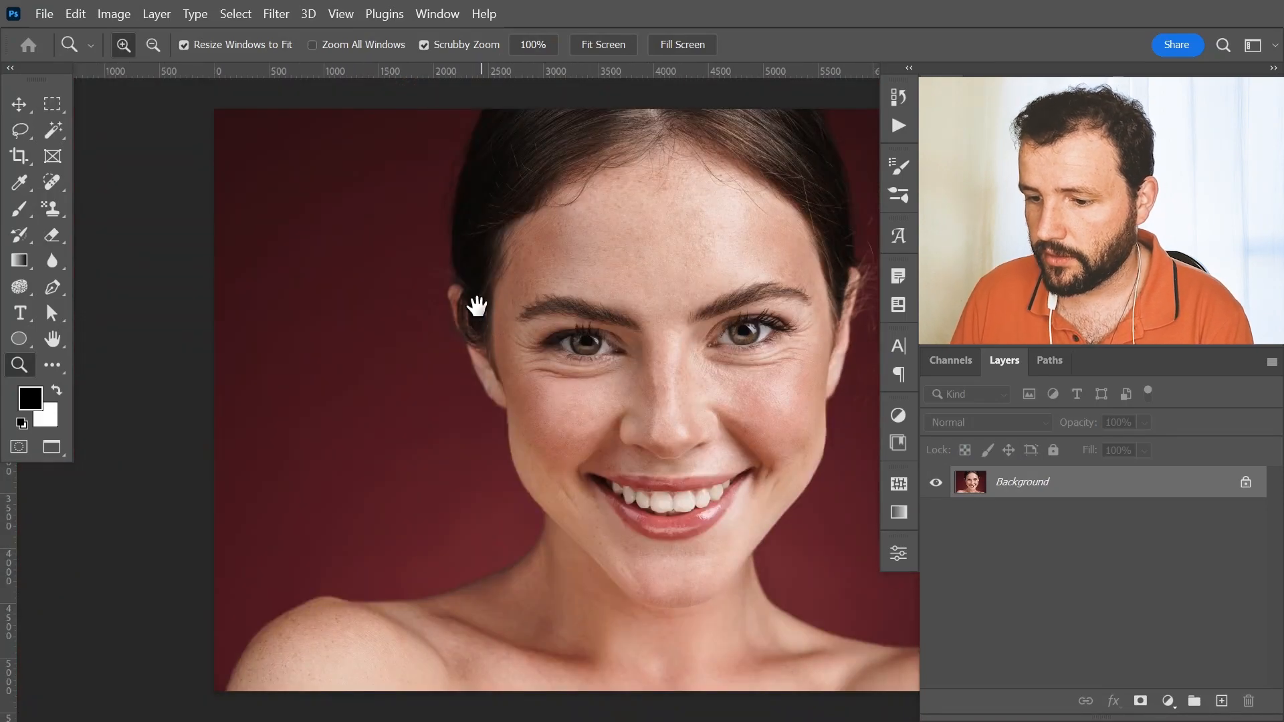
drag(604, 333, 482, 323)
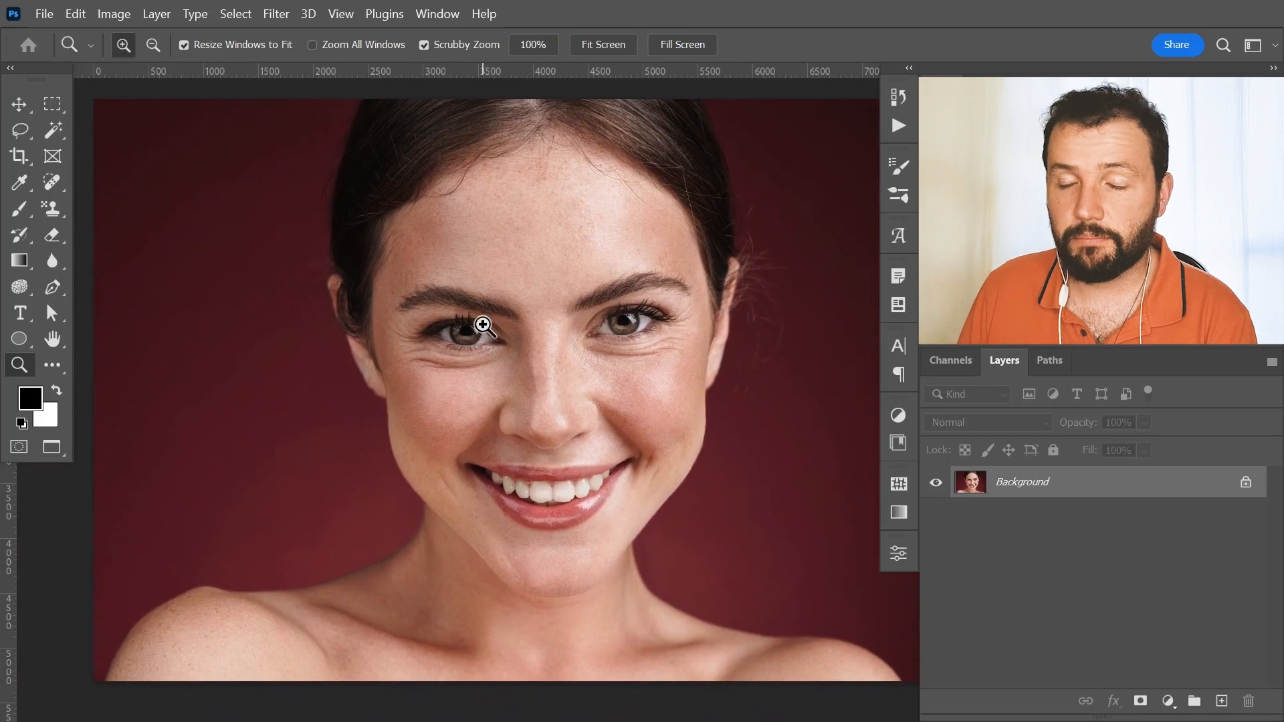
click(1169, 702)
click(1167, 677)
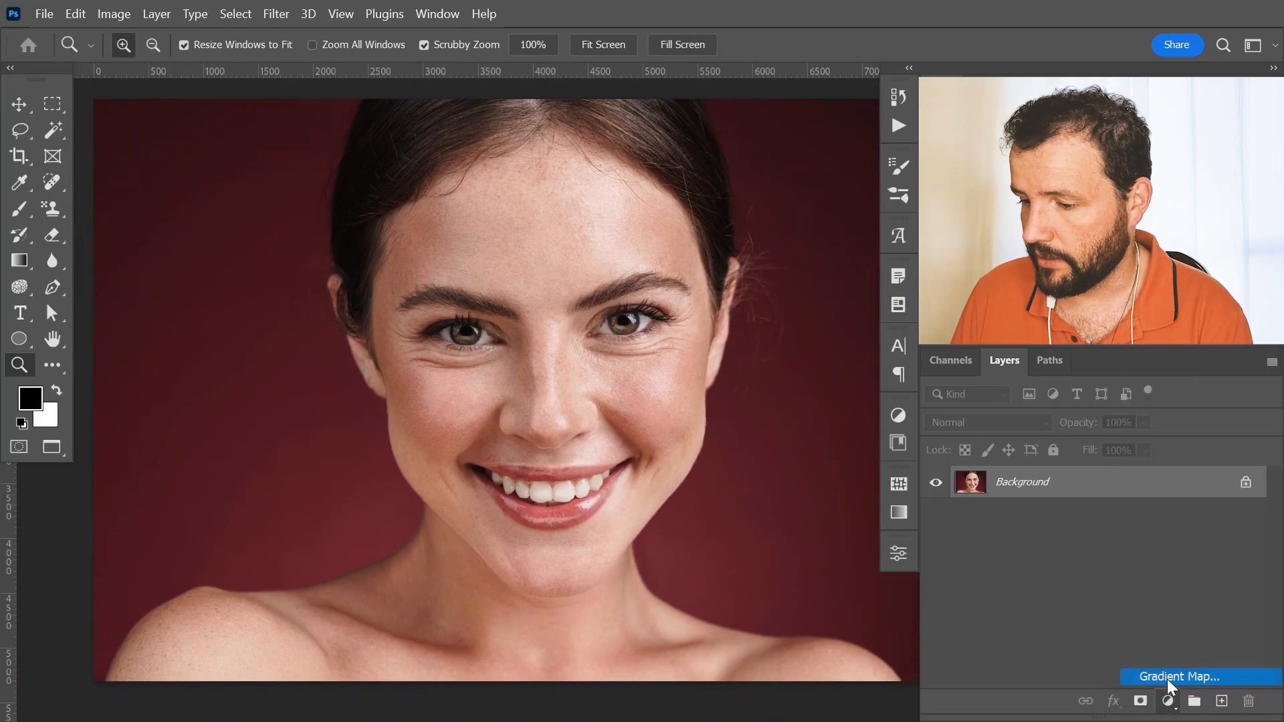
click(715, 238)
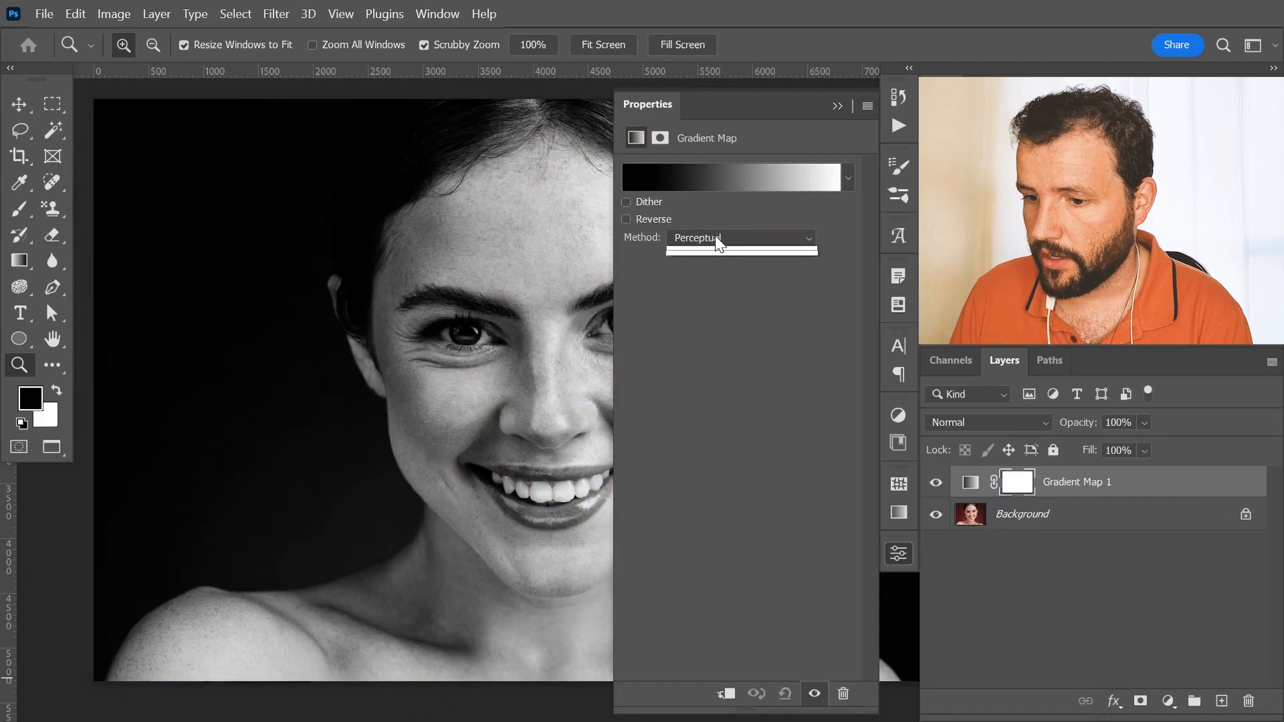
click(704, 280)
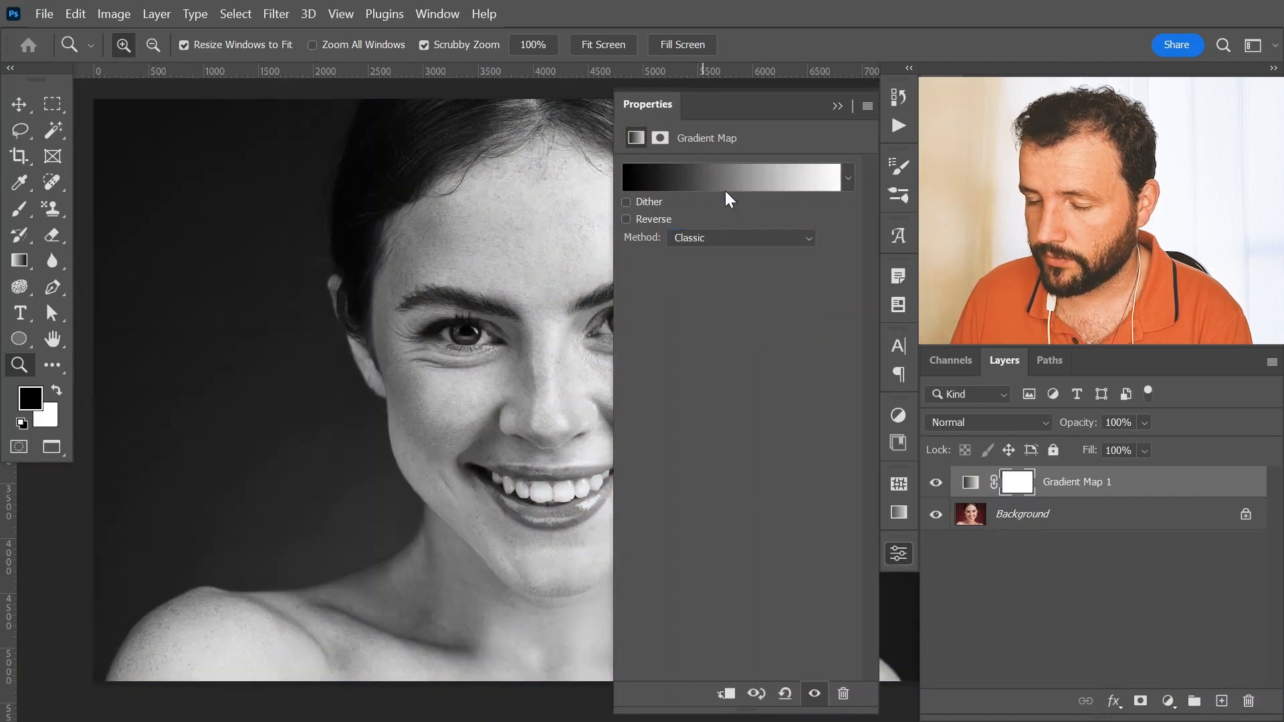
Step: Add a colour stop at location 50 in the new layer's gradient and colour it middle grey, 808080
click(725, 190)
click(819, 526)
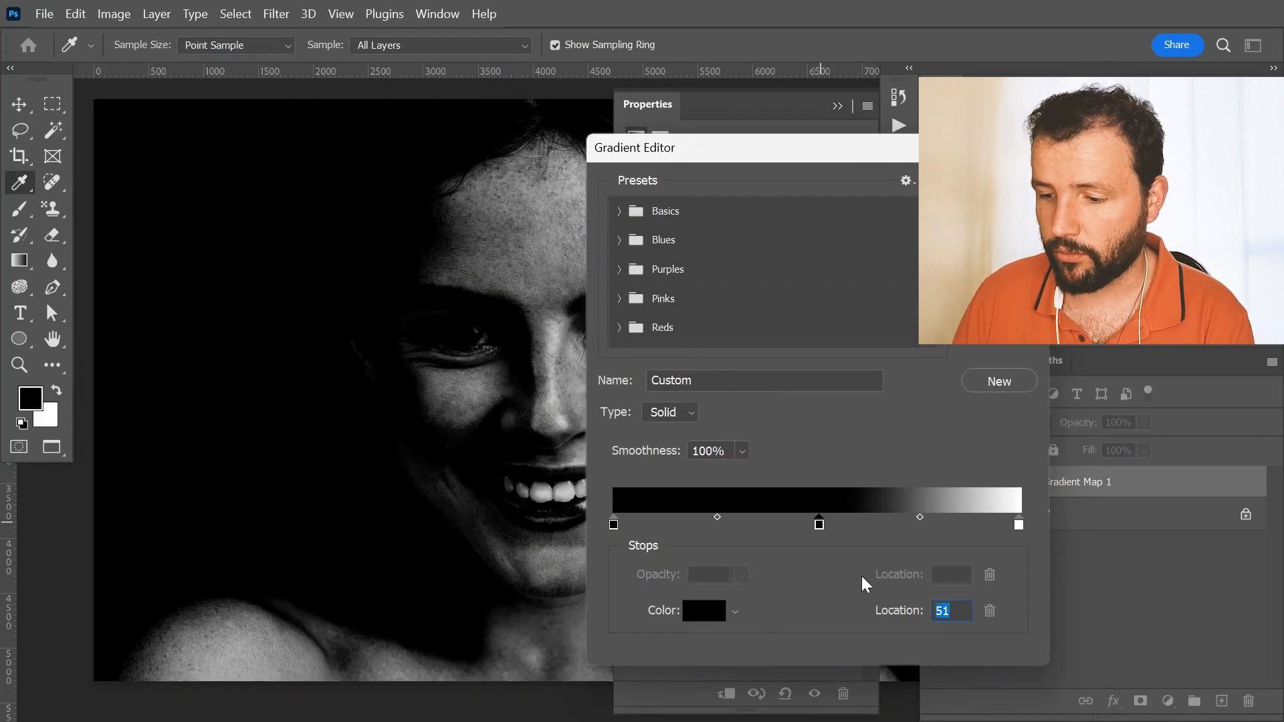
text(50)
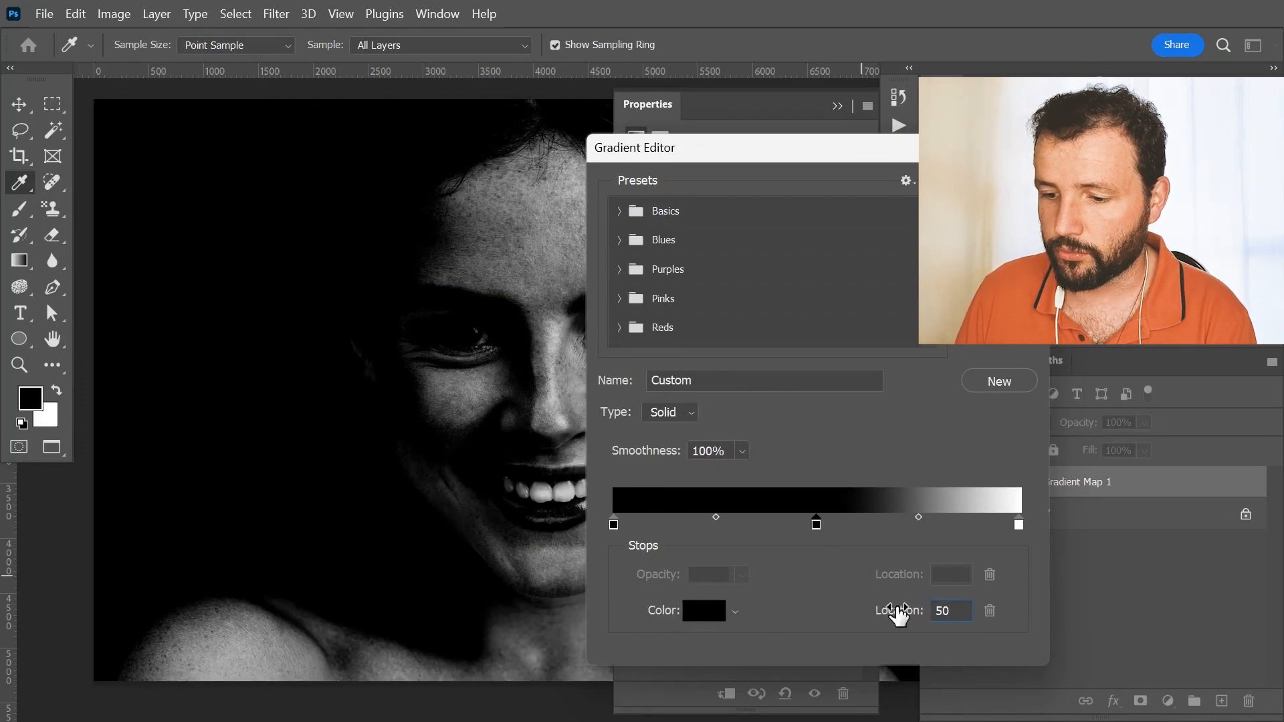
click(709, 616)
text(808080)
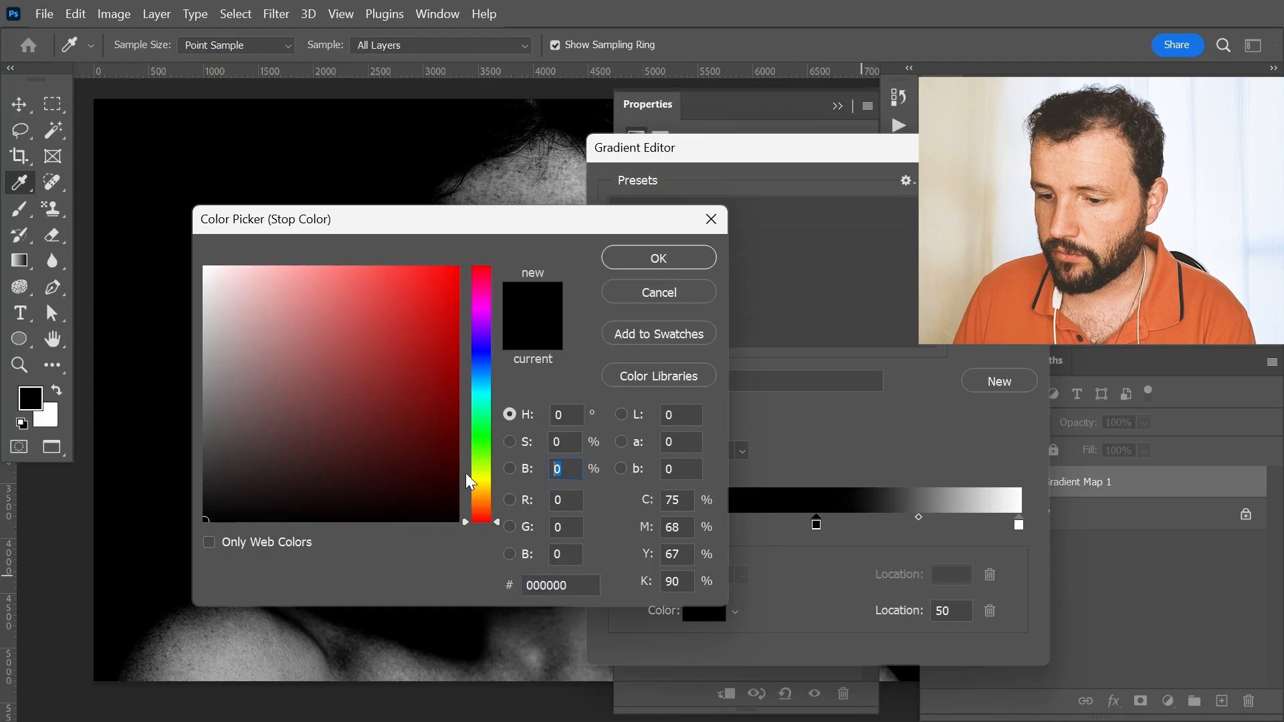
key(Return)
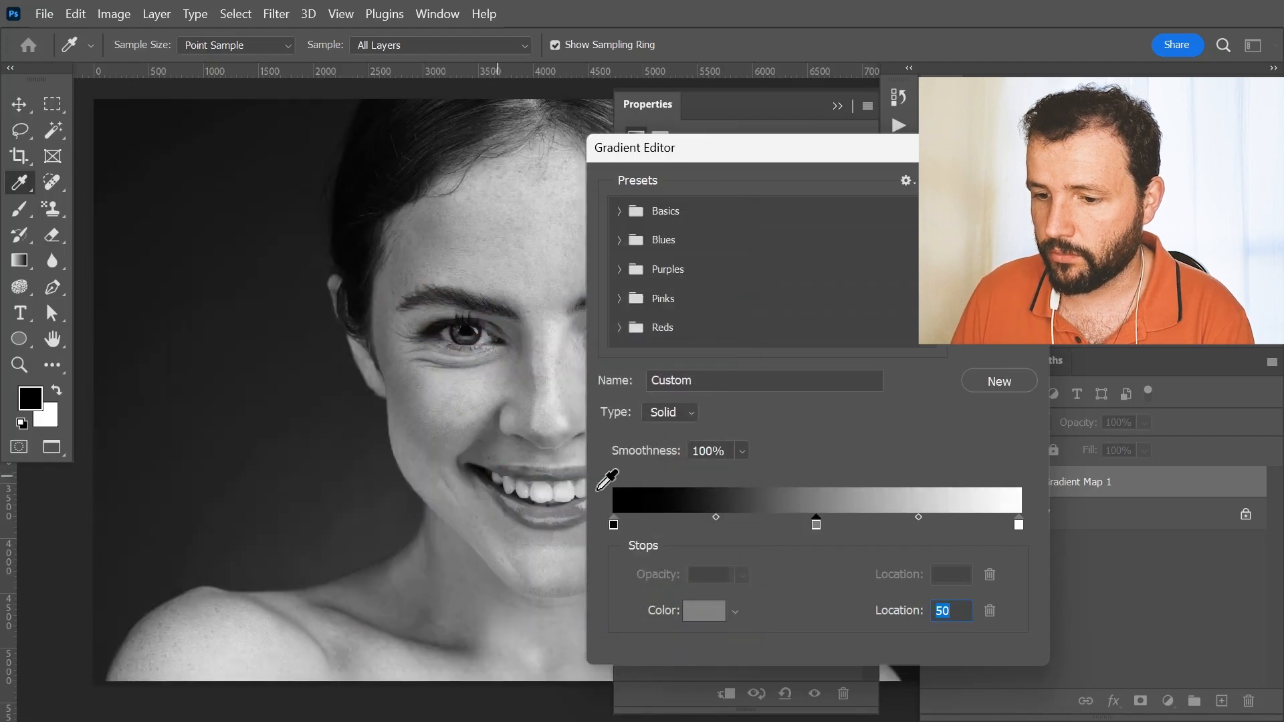
Step: Add a colour stop at location 20 in the gradient and set its colour to 20% brightness
click(926, 527)
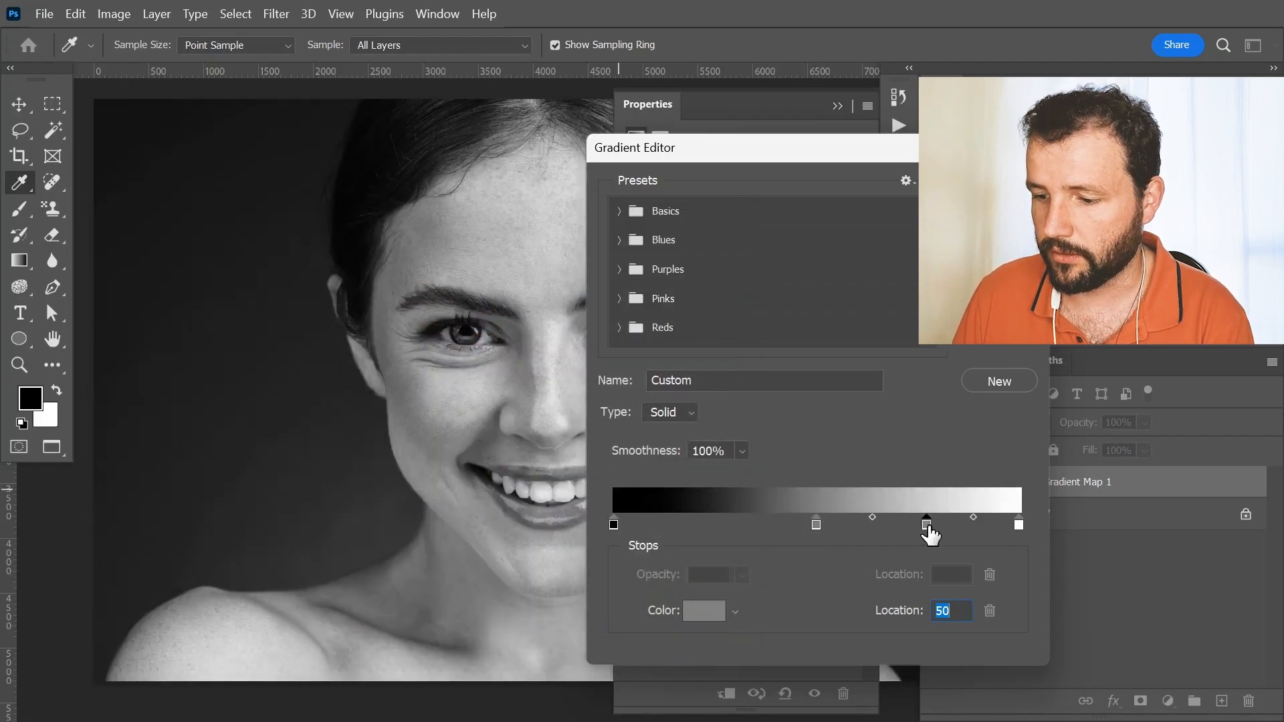
text(20)
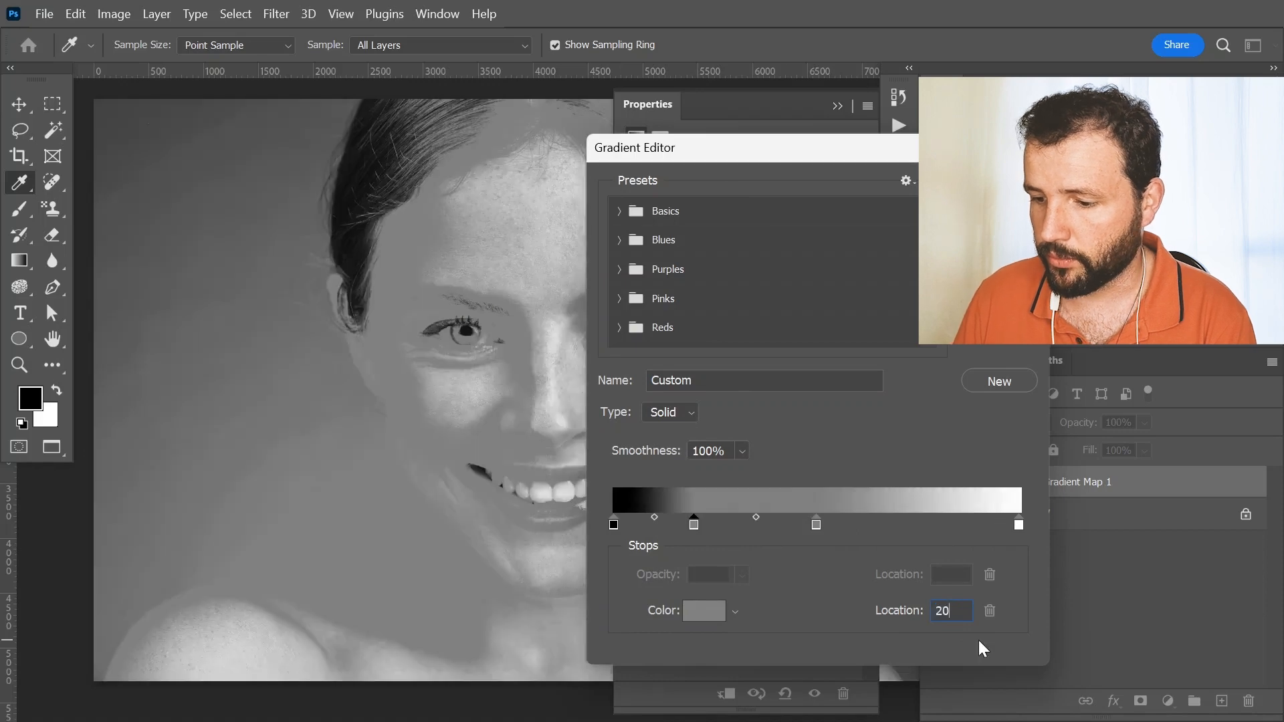
click(696, 610)
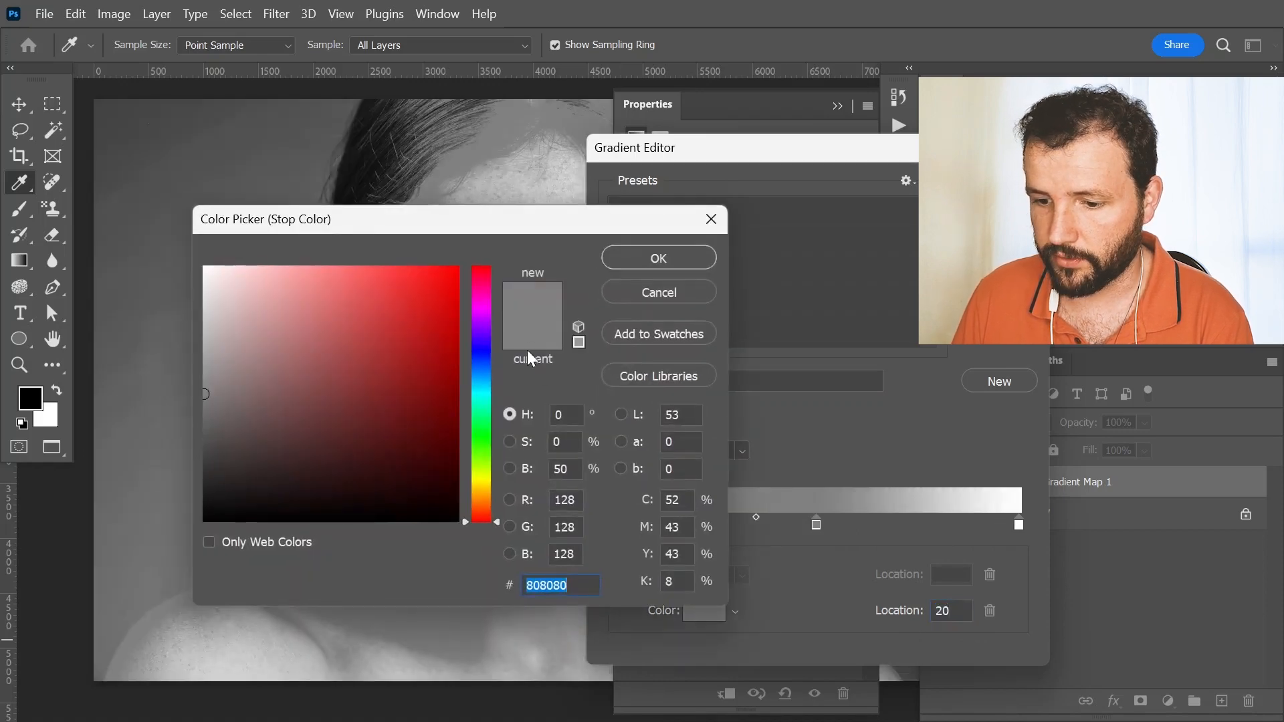
click(545, 471)
text(20)
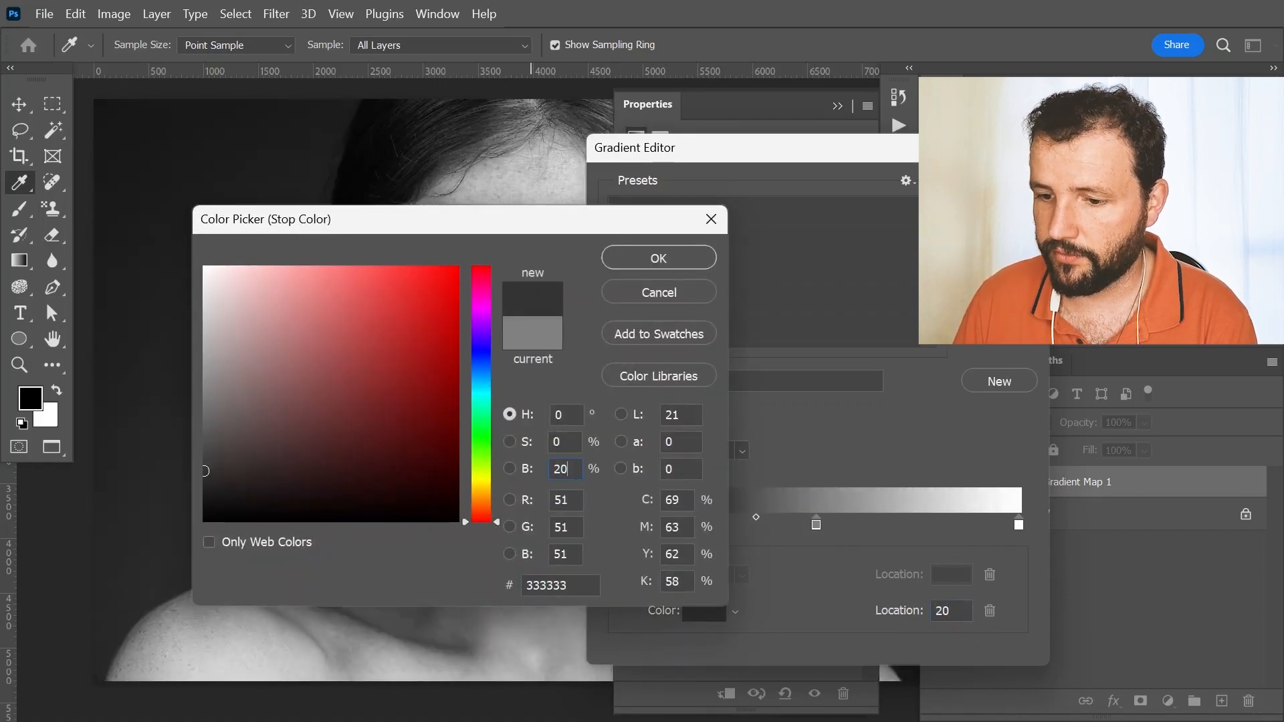
key(Return)
Step: Add a colour stop at location 90 in the gradient and set its colour to 90% brightness
click(975, 527)
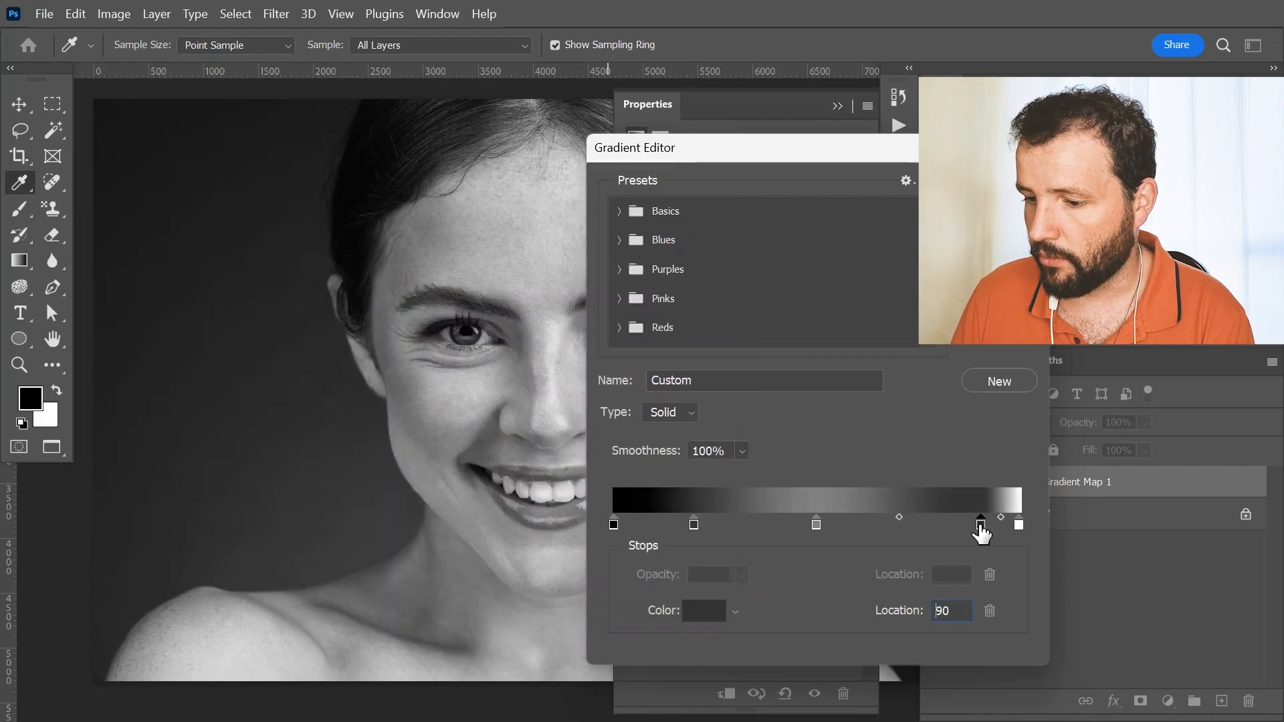
text(90)
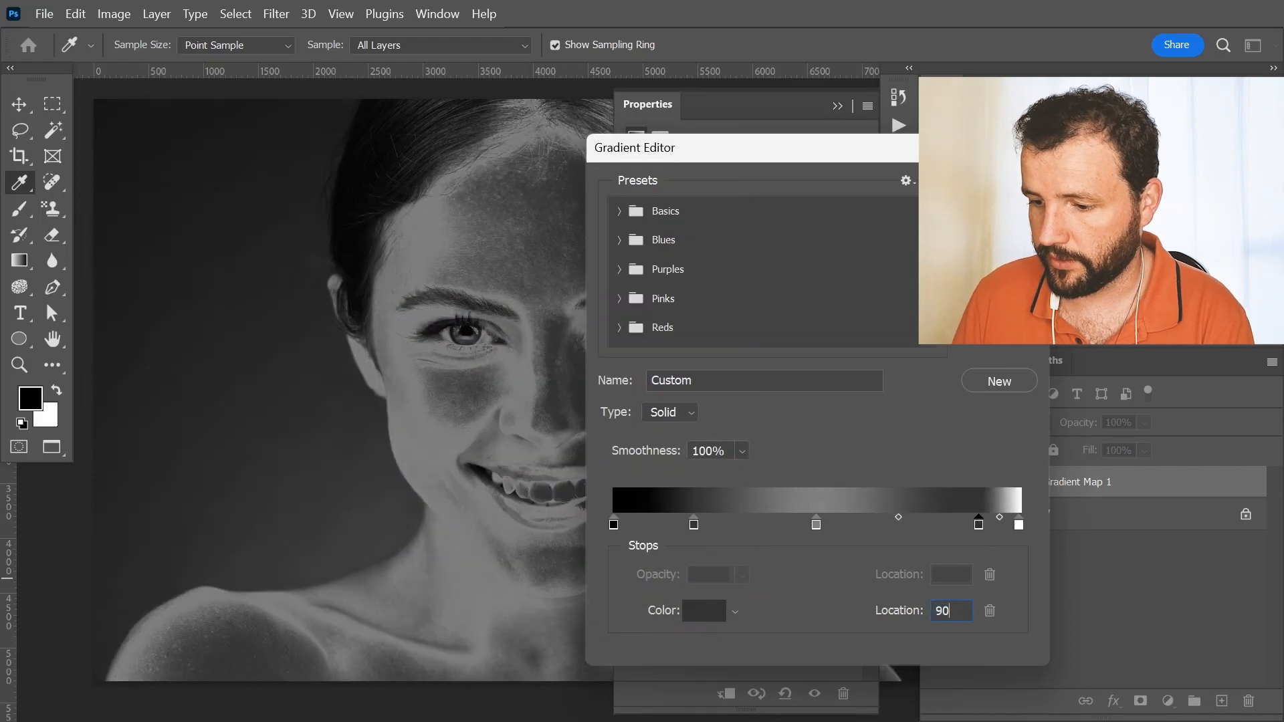
click(689, 610)
click(572, 468)
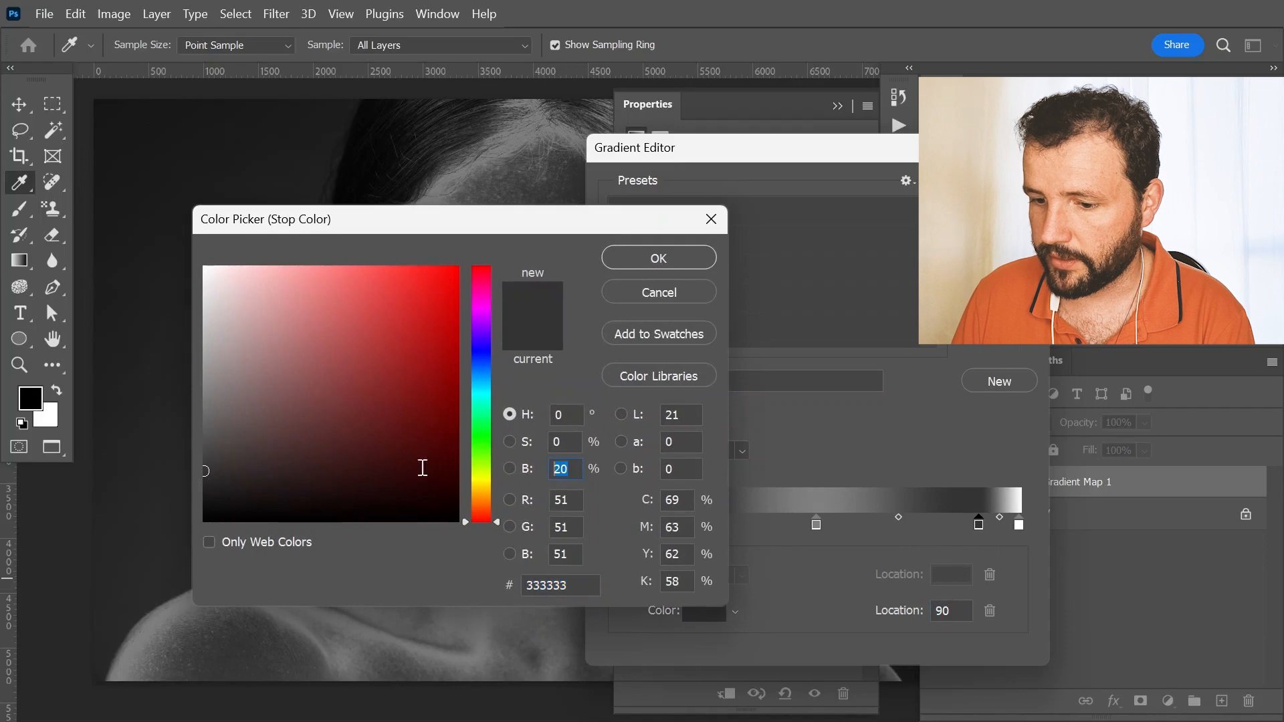
text(90)
key(Return)
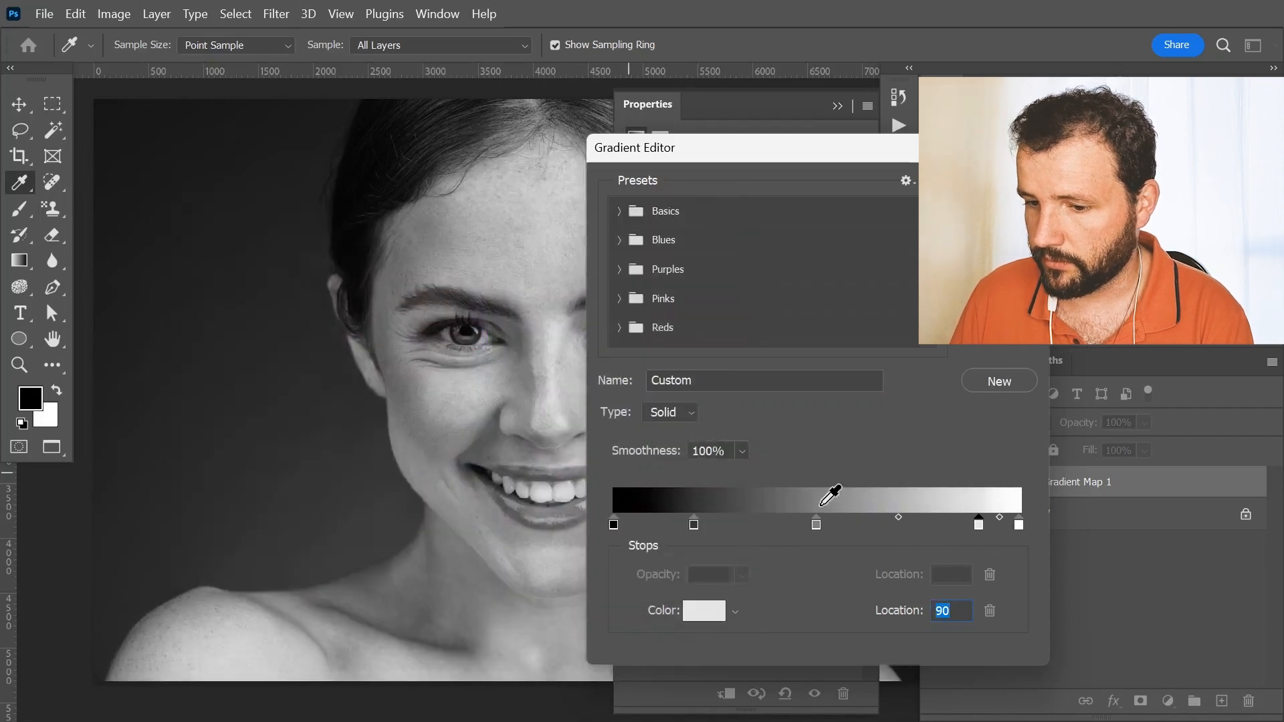
Step: Add a colour stop at location 65 in the gradient and set its colour to 65% brightness
click(886, 524)
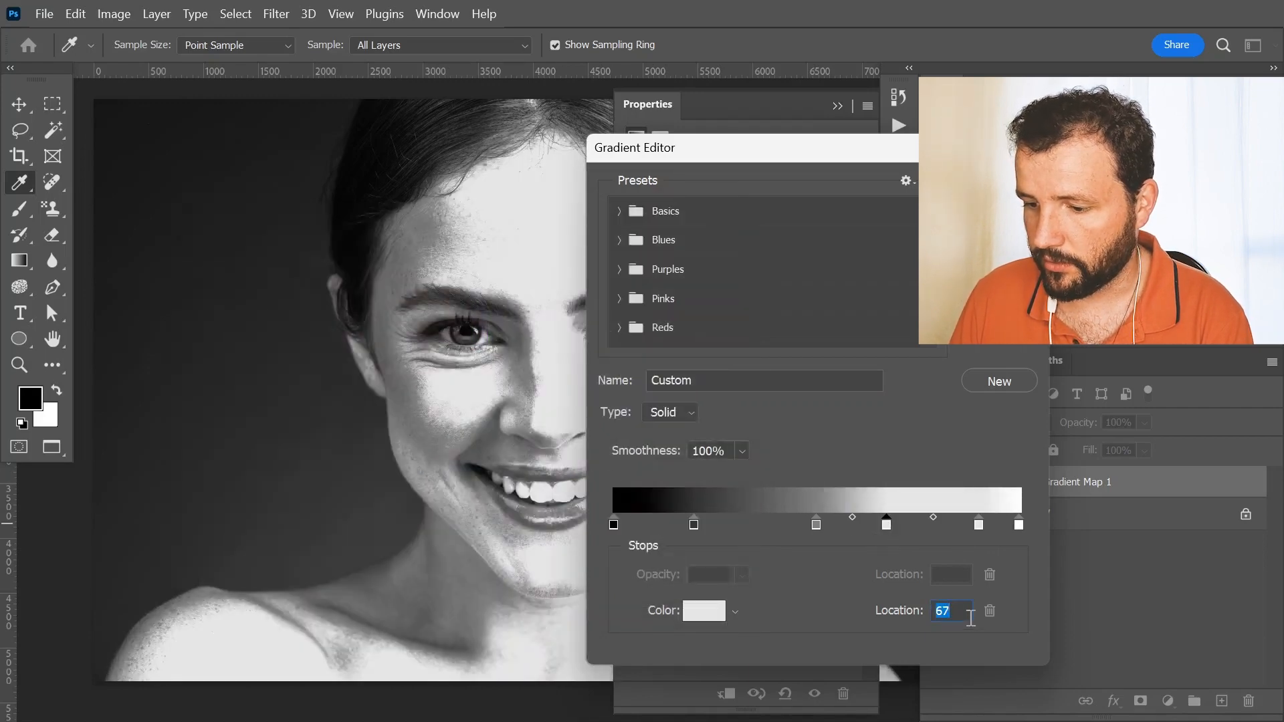
text(65)
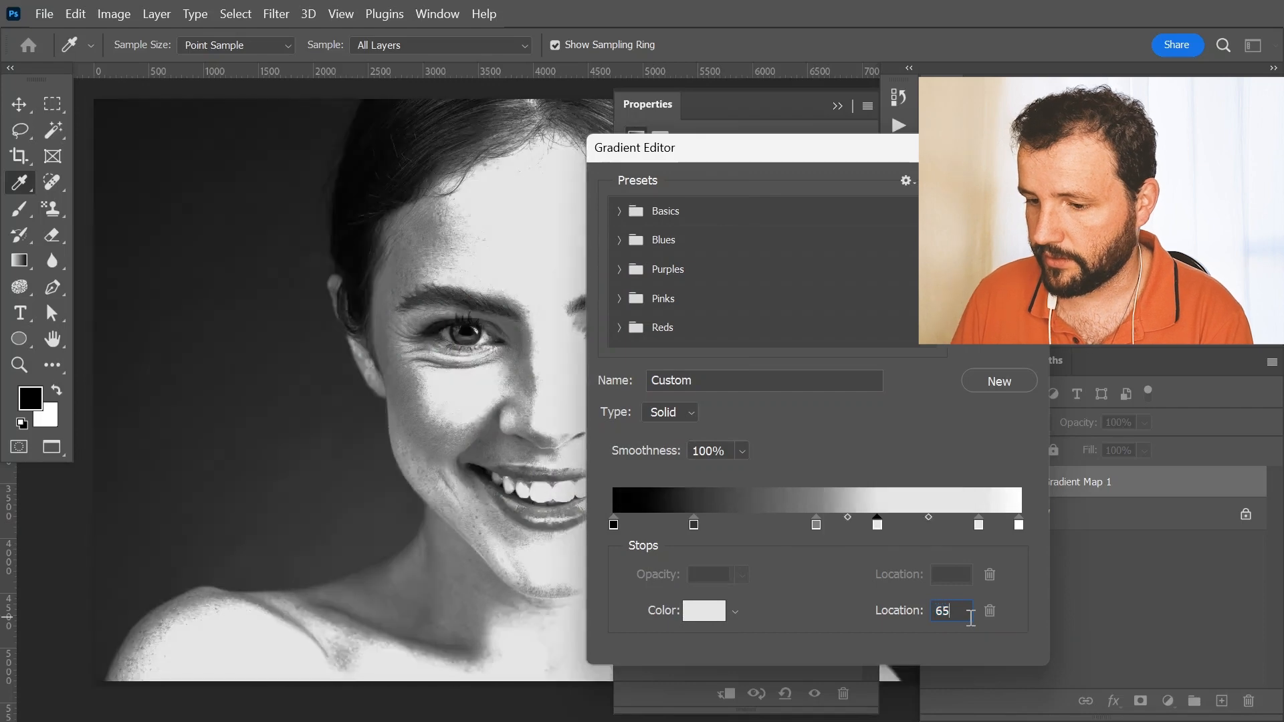
key(Return)
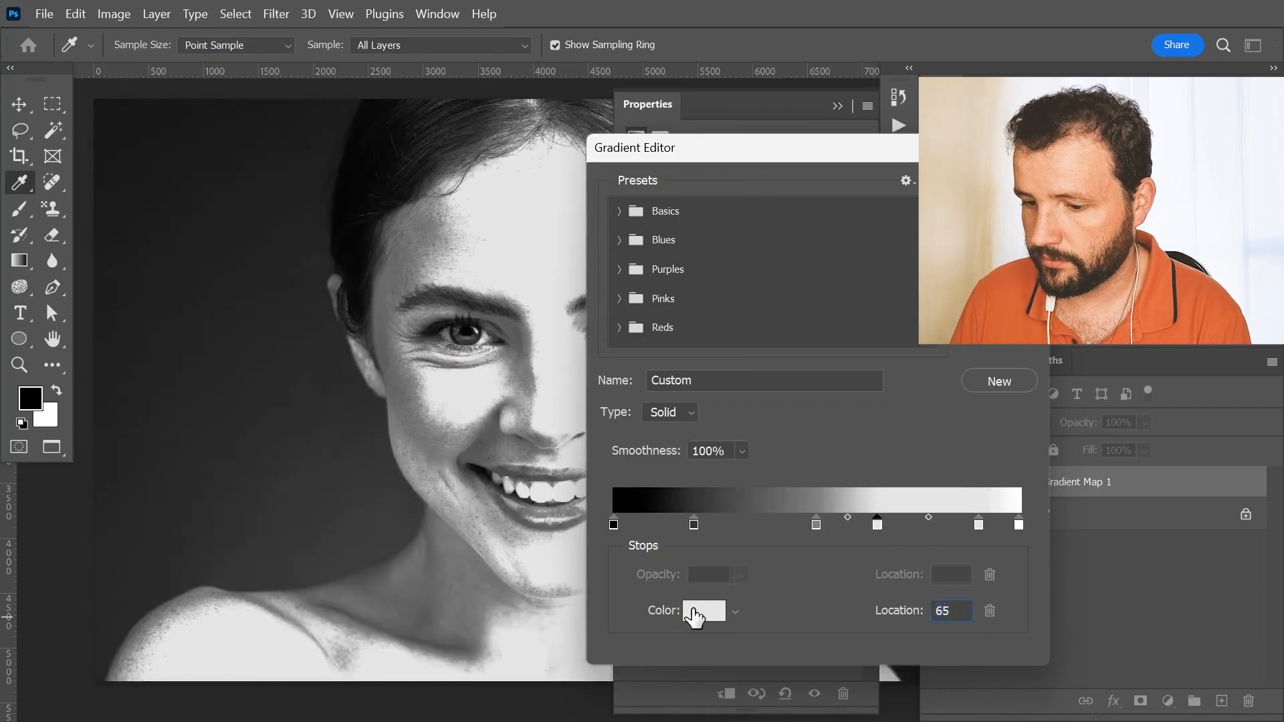
click(697, 612)
click(577, 469)
text(65)
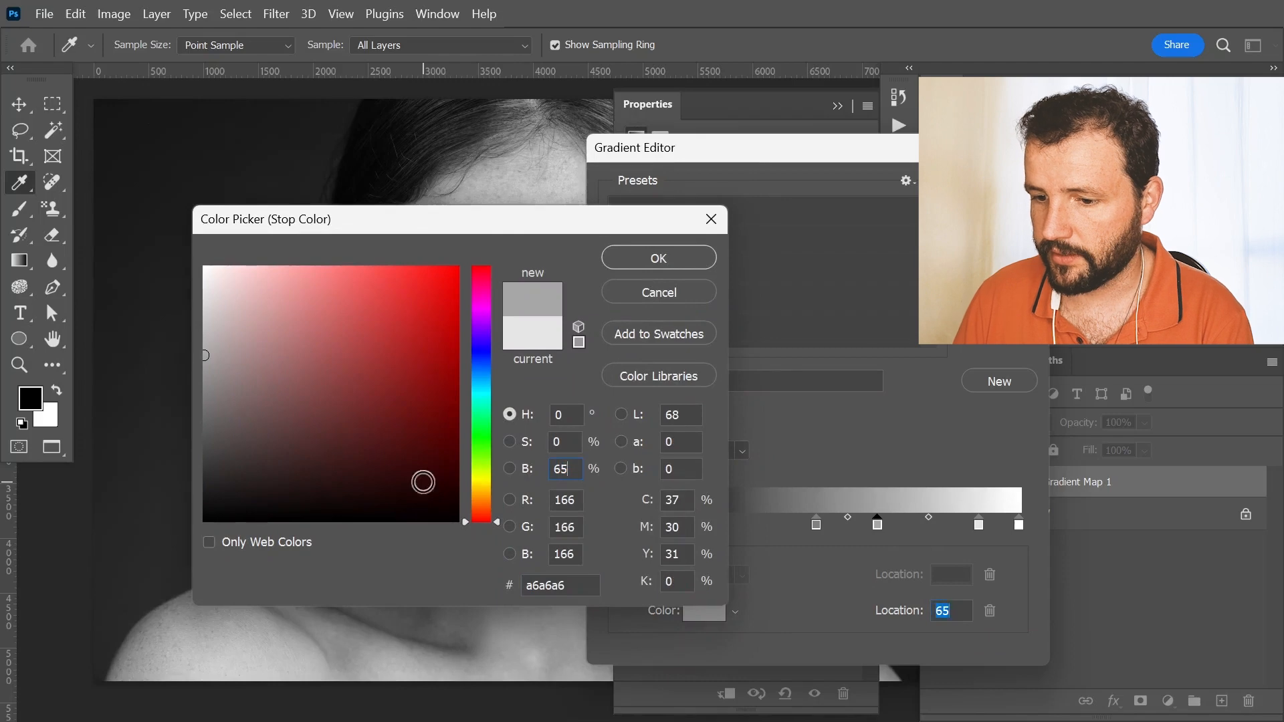
key(Return)
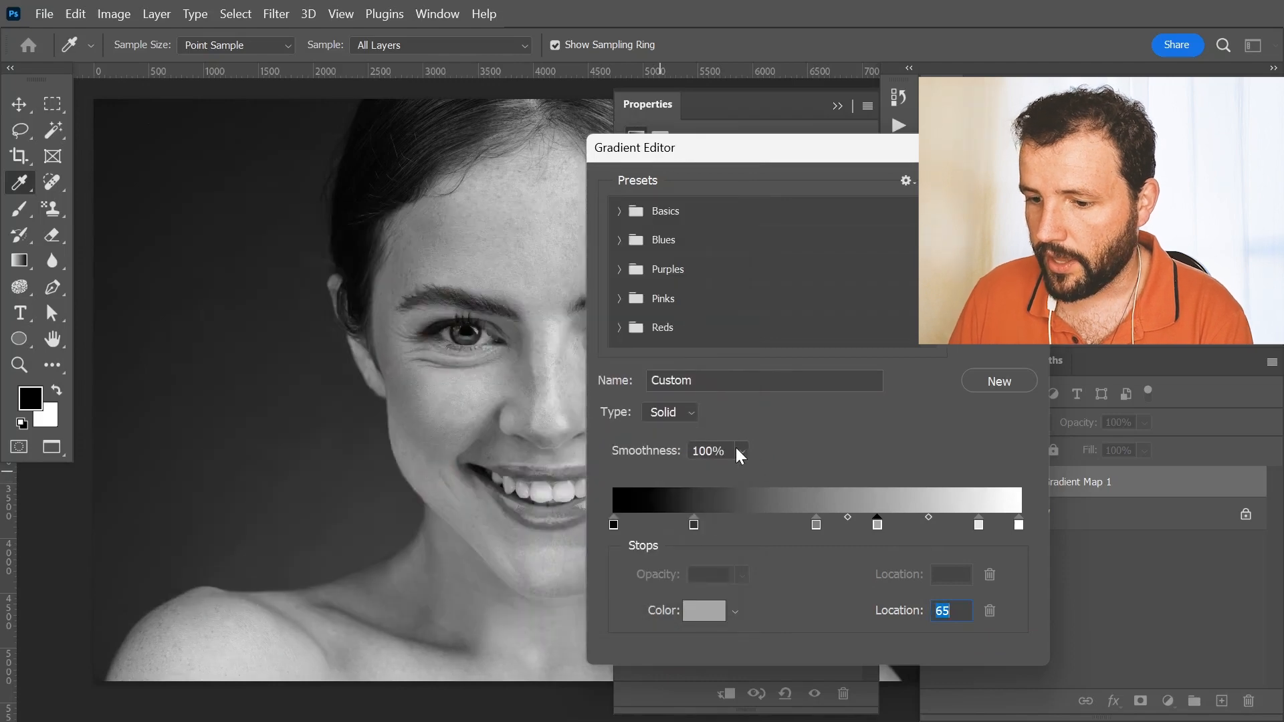
Step: Set the gradient's smoothness to 50%, accept it, and set the Gradient Map 1 layer's blend mode to Luminosity
text(80)
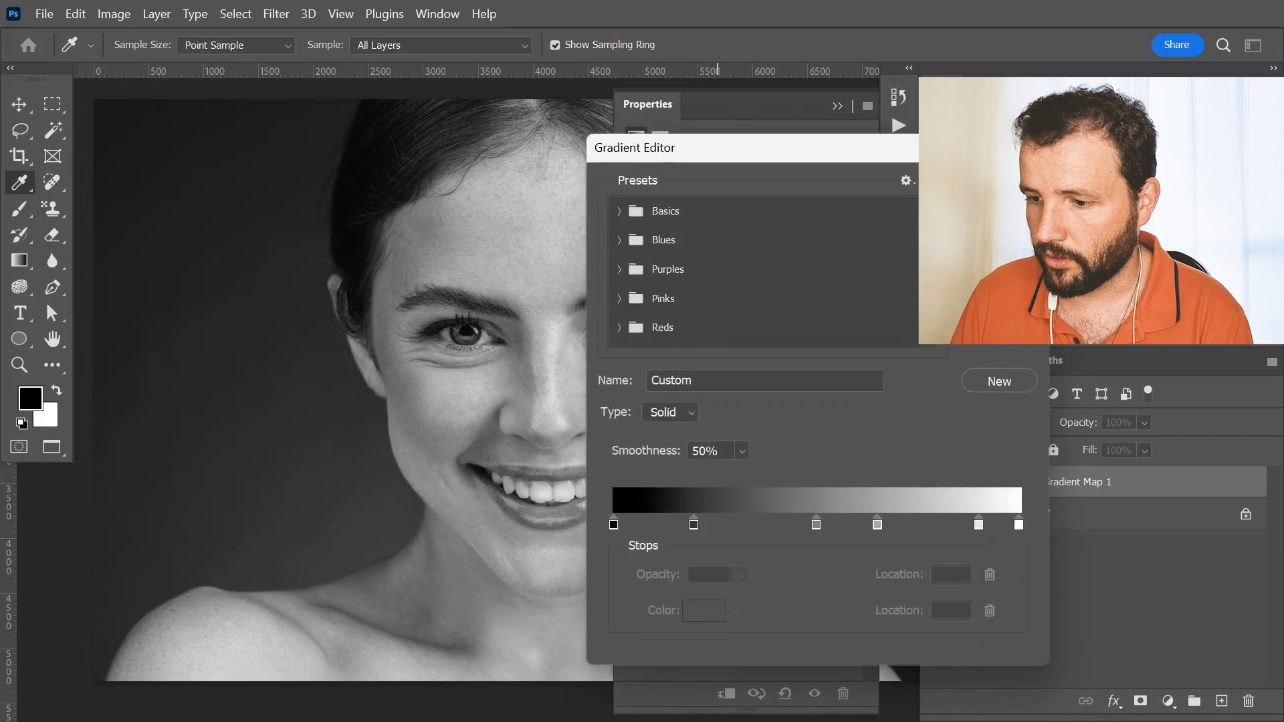
key(Return)
key(z)
click(1028, 422)
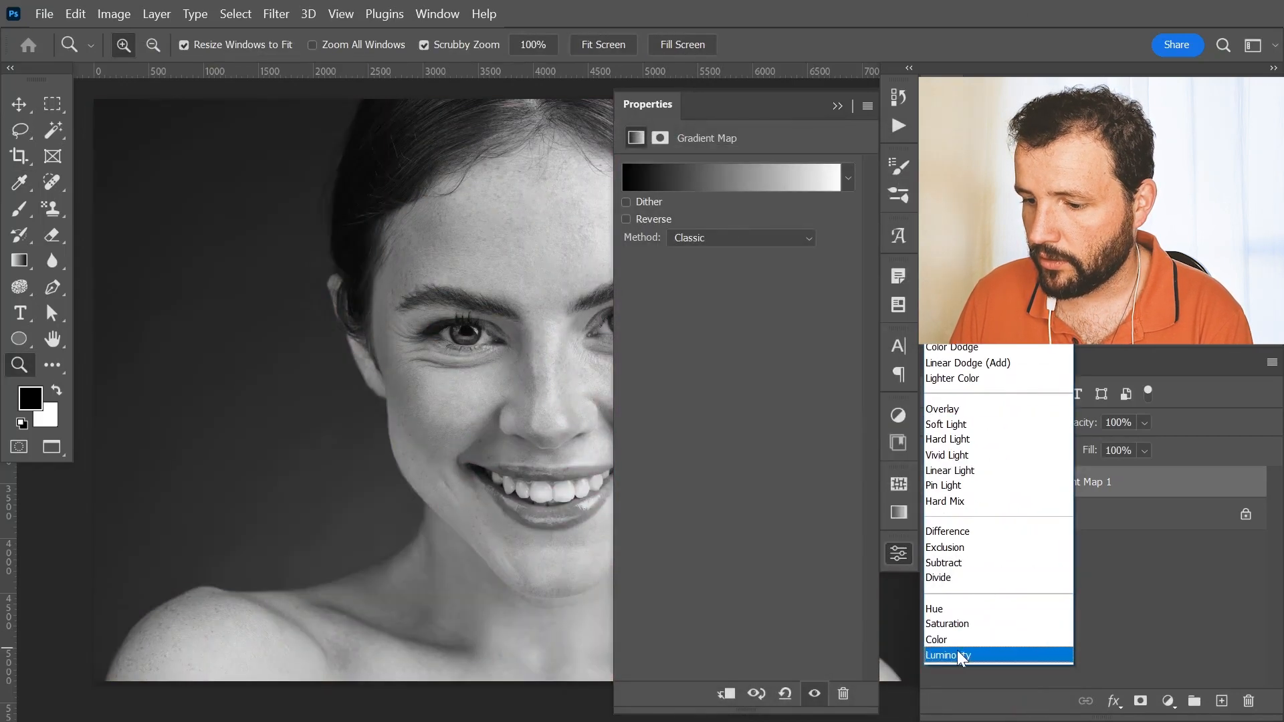
click(956, 652)
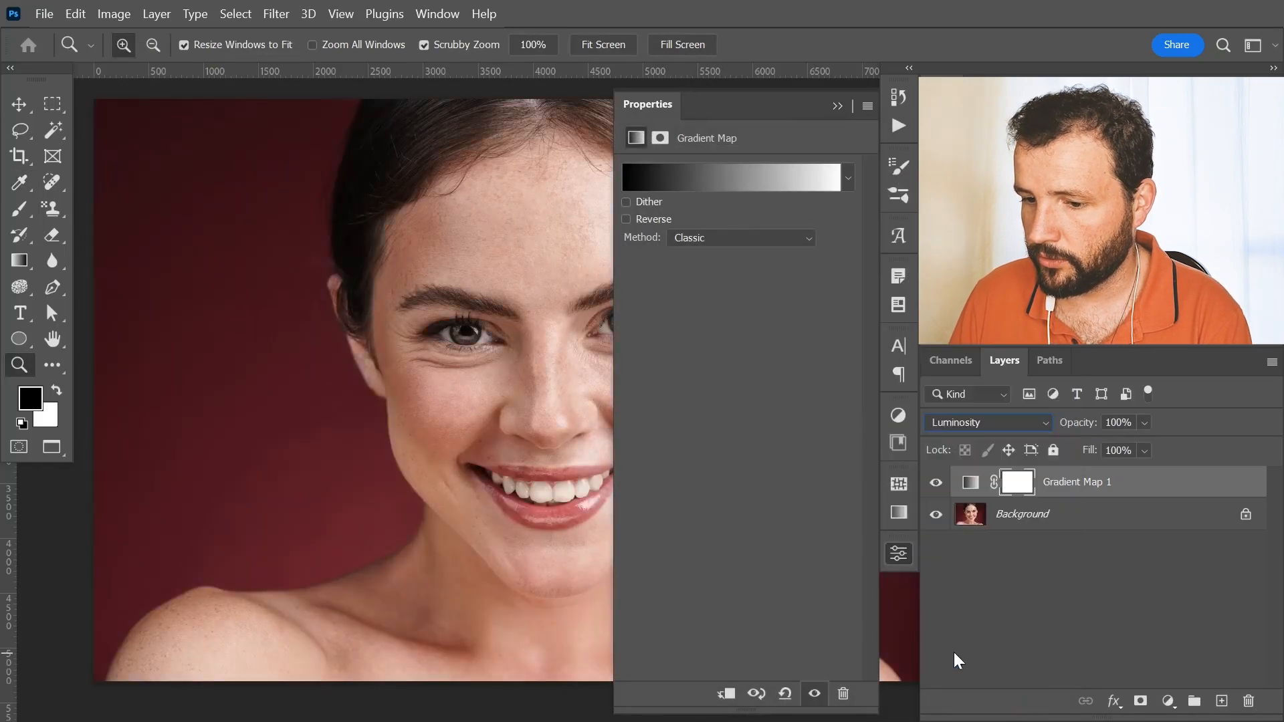
Step: Compare the portrait with and without the Gradient Map 1 layer
click(935, 484)
click(934, 484)
click(933, 485)
click(935, 484)
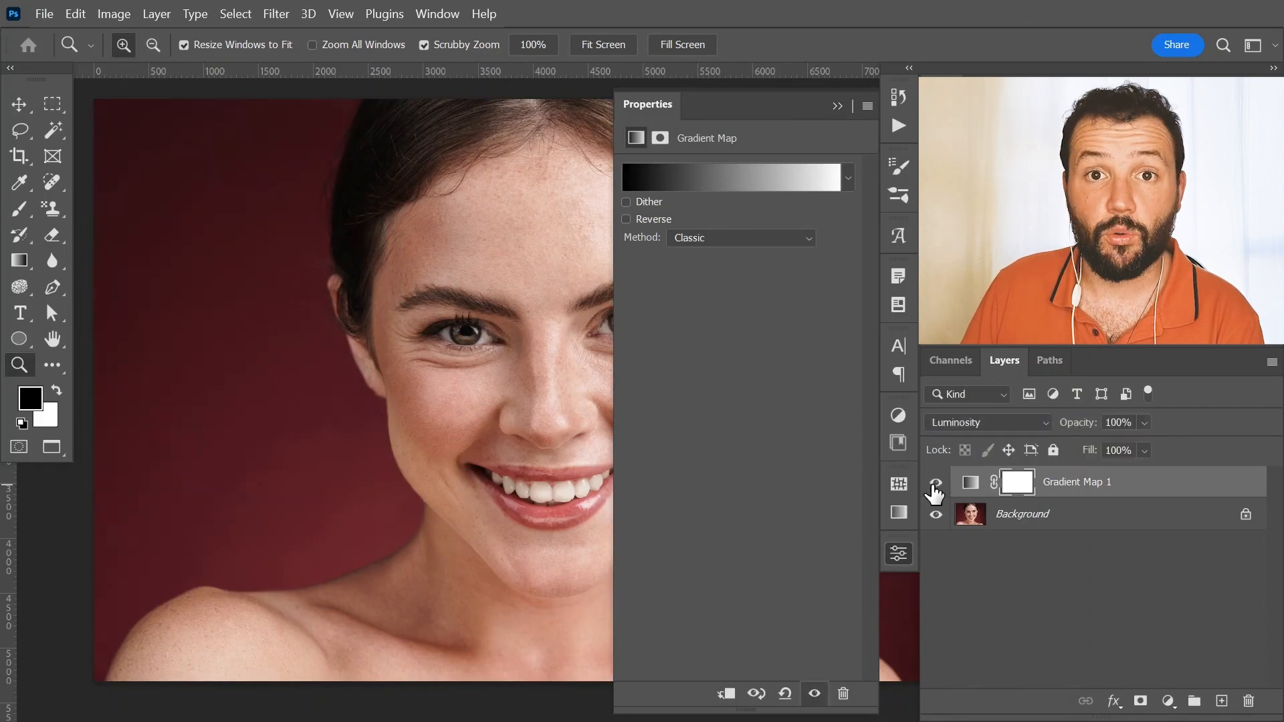
click(934, 484)
click(934, 484)
click(935, 484)
click(935, 484)
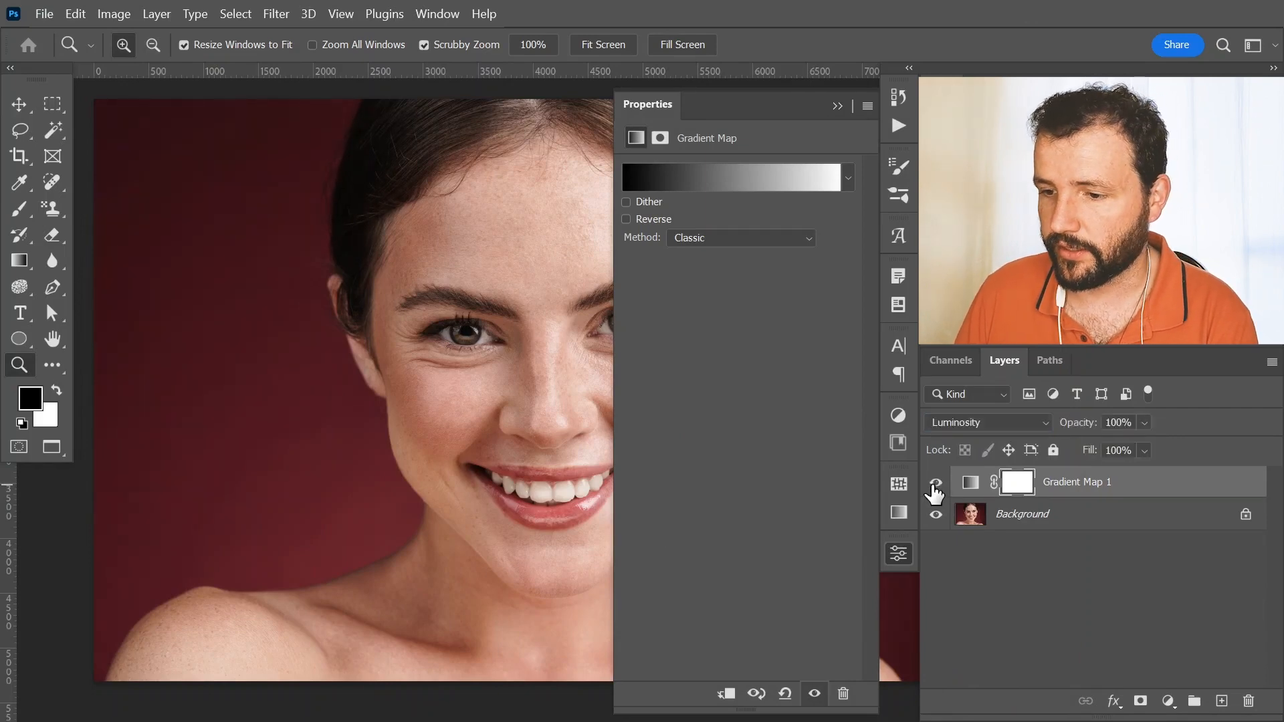
Step: Reopen the layer's gradient and shift the lightest grey stop to location 85 and the 65% grey stop to location 68
click(769, 178)
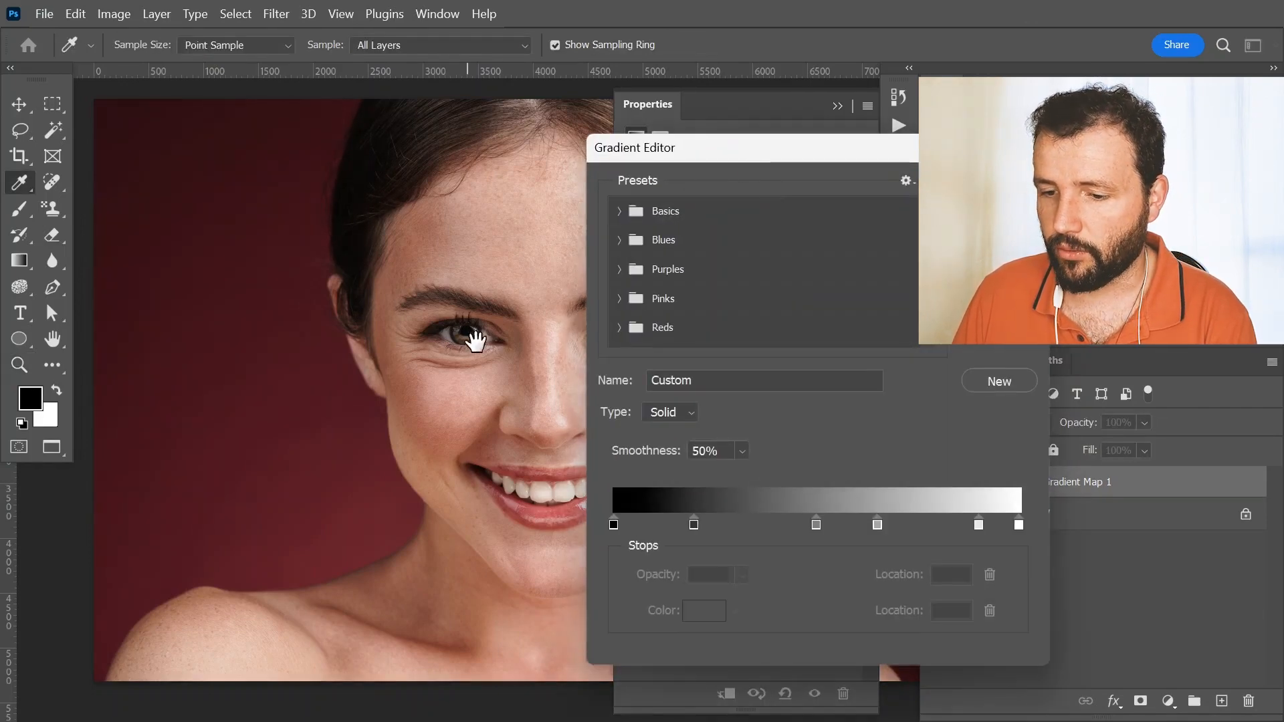
drag(464, 341, 295, 324)
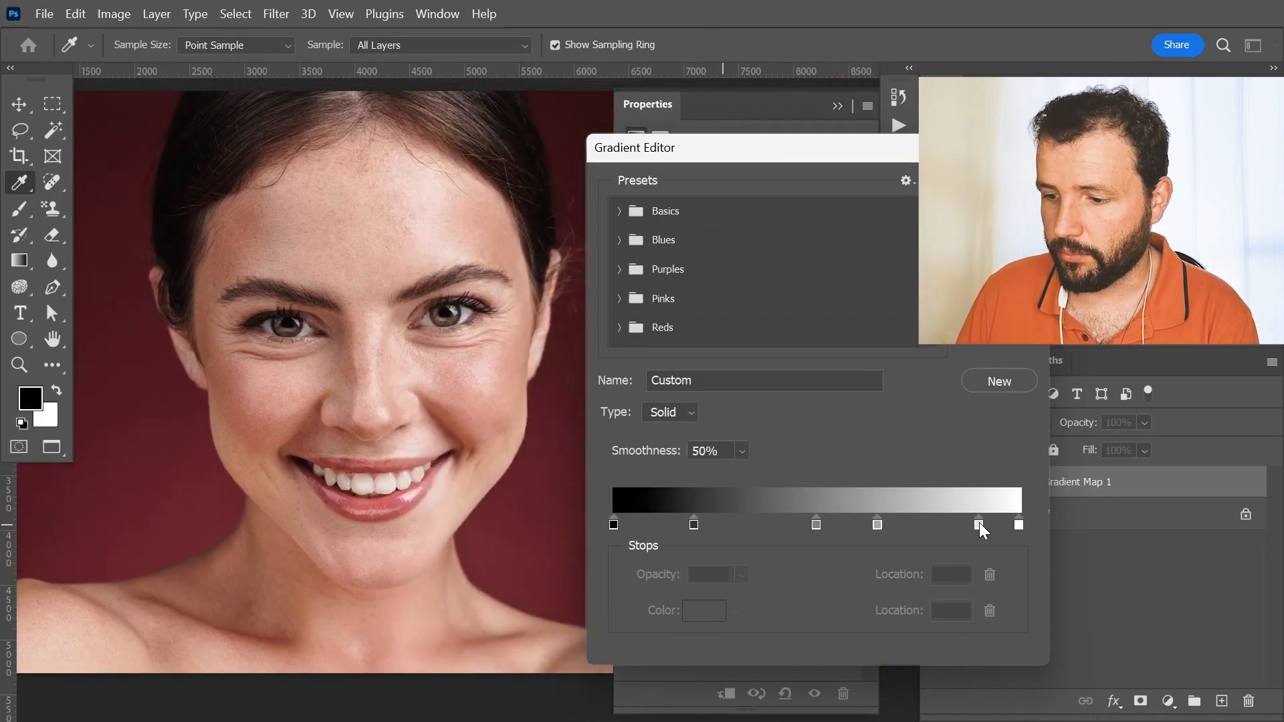
mouse_move(979, 523)
mouse_down()
mouse_move(940, 519)
mouse_move(959, 525)
mouse_up()
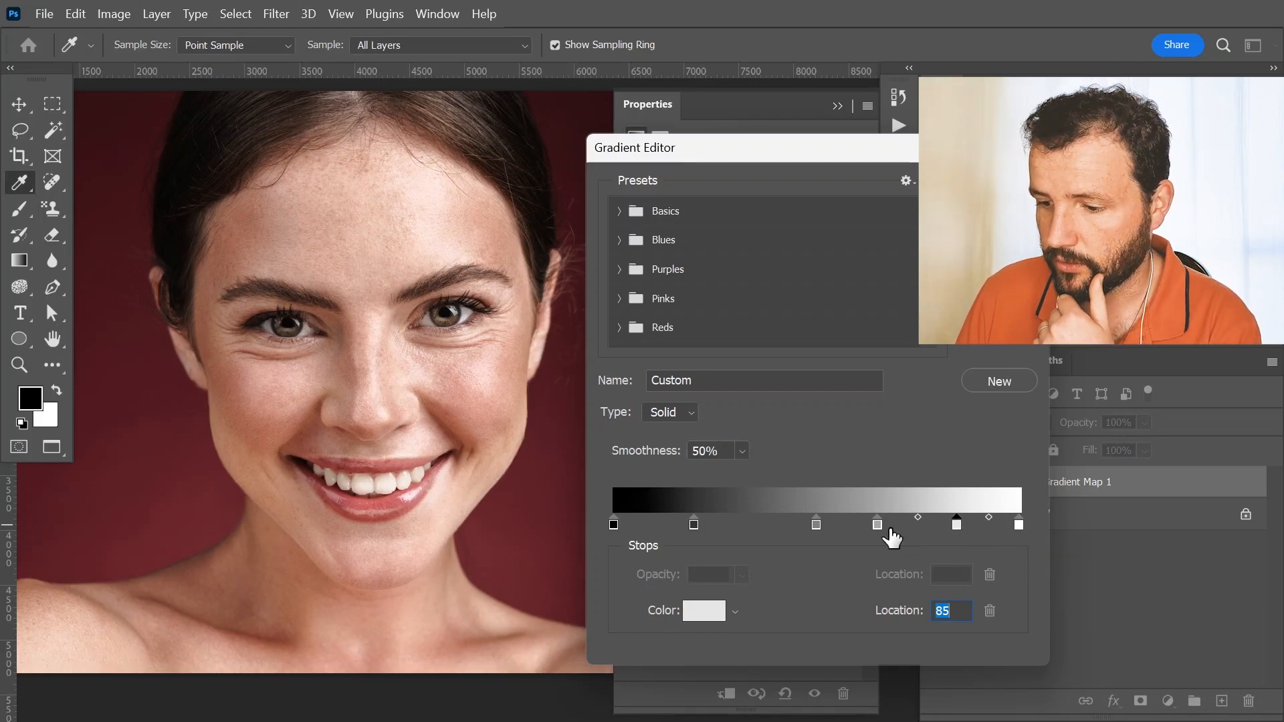
mouse_move(878, 526)
mouse_down()
mouse_move(905, 526)
mouse_move(891, 523)
mouse_up()
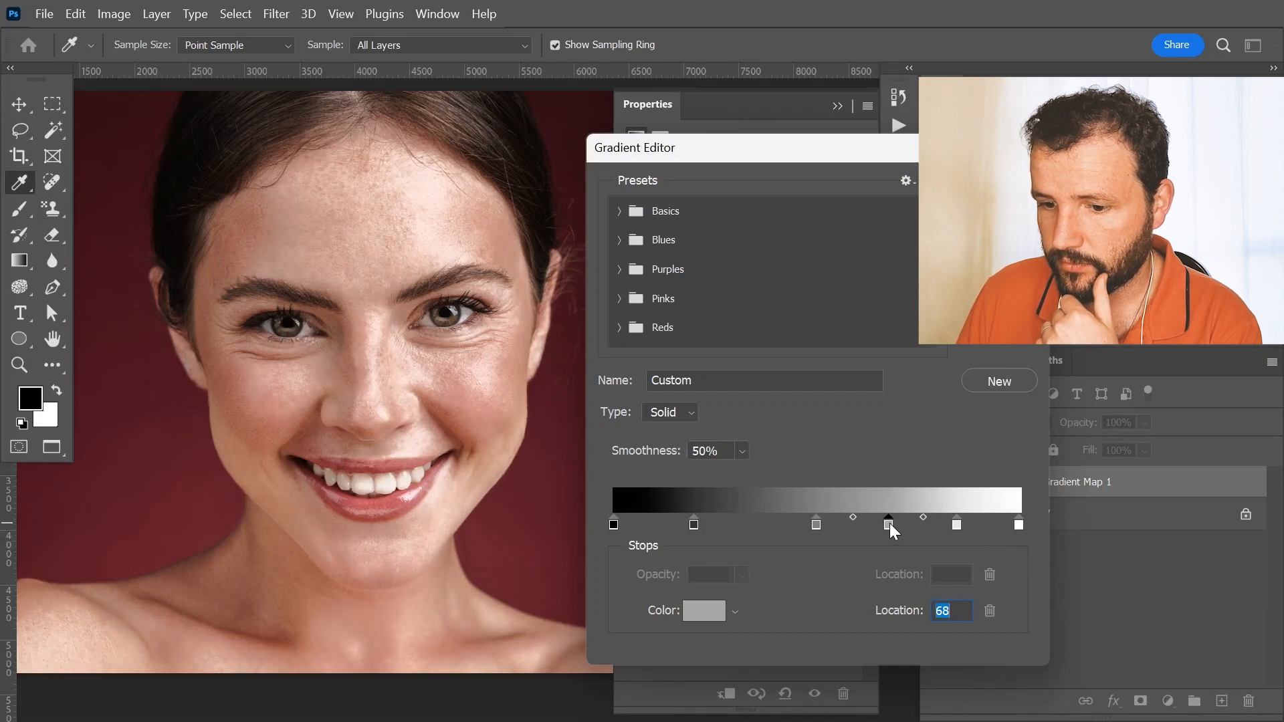
Step: Move the middle-grey stop towards the highlights, leave the dark stop at location 20, and accept the gradient with Dither enabled
drag(815, 525, 792, 520)
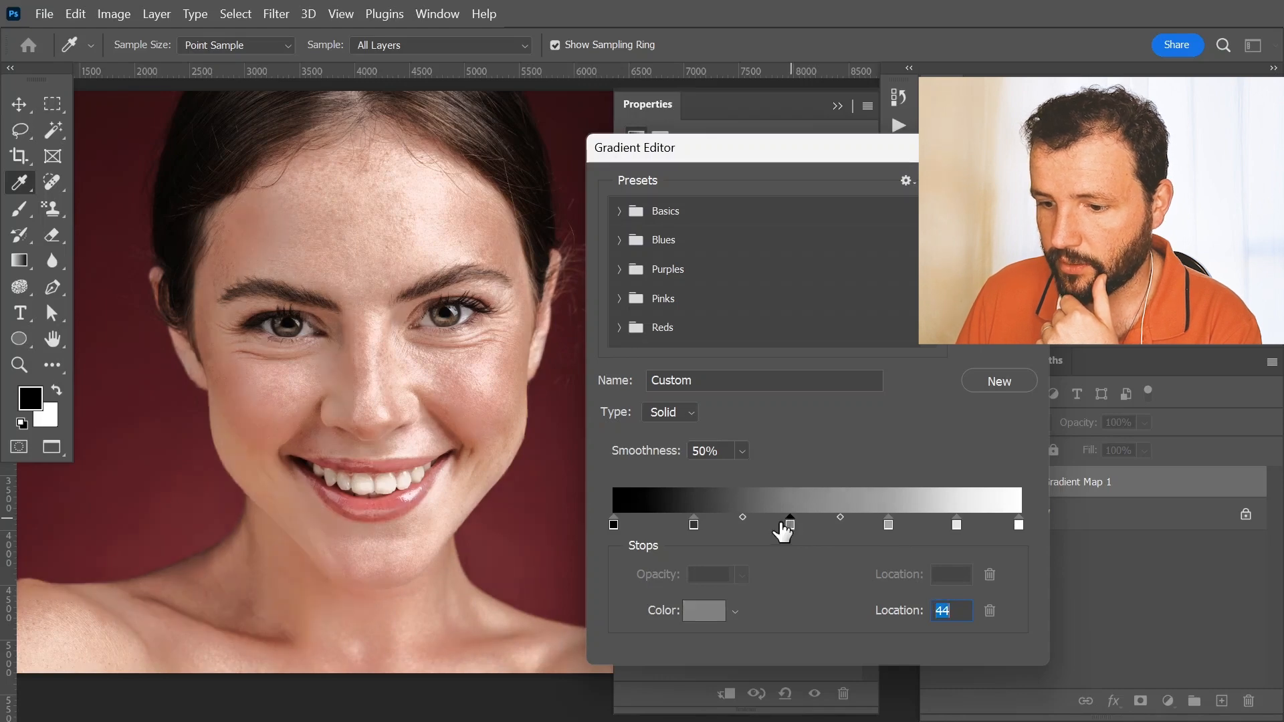
mouse_move(696, 524)
mouse_down()
mouse_move(715, 524)
mouse_move(704, 524)
mouse_up()
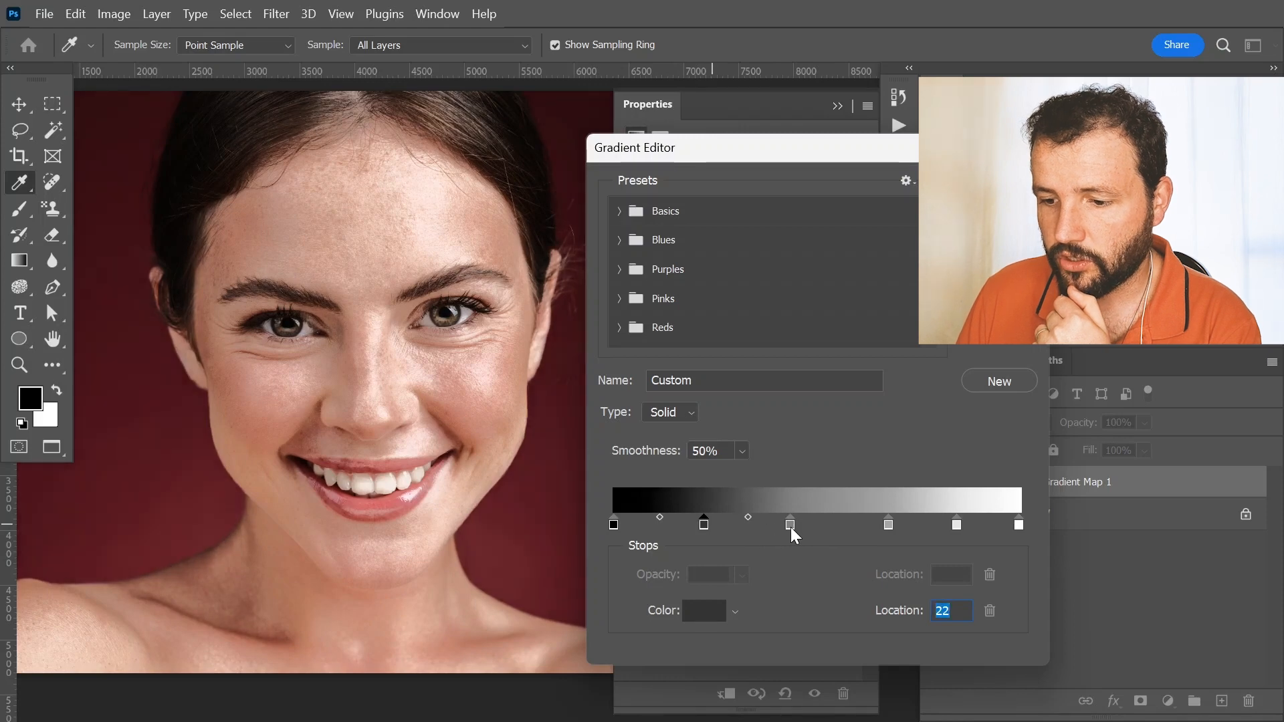
drag(791, 527, 834, 527)
mouse_move(704, 527)
mouse_down()
mouse_move(667, 527)
mouse_move(697, 528)
mouse_up()
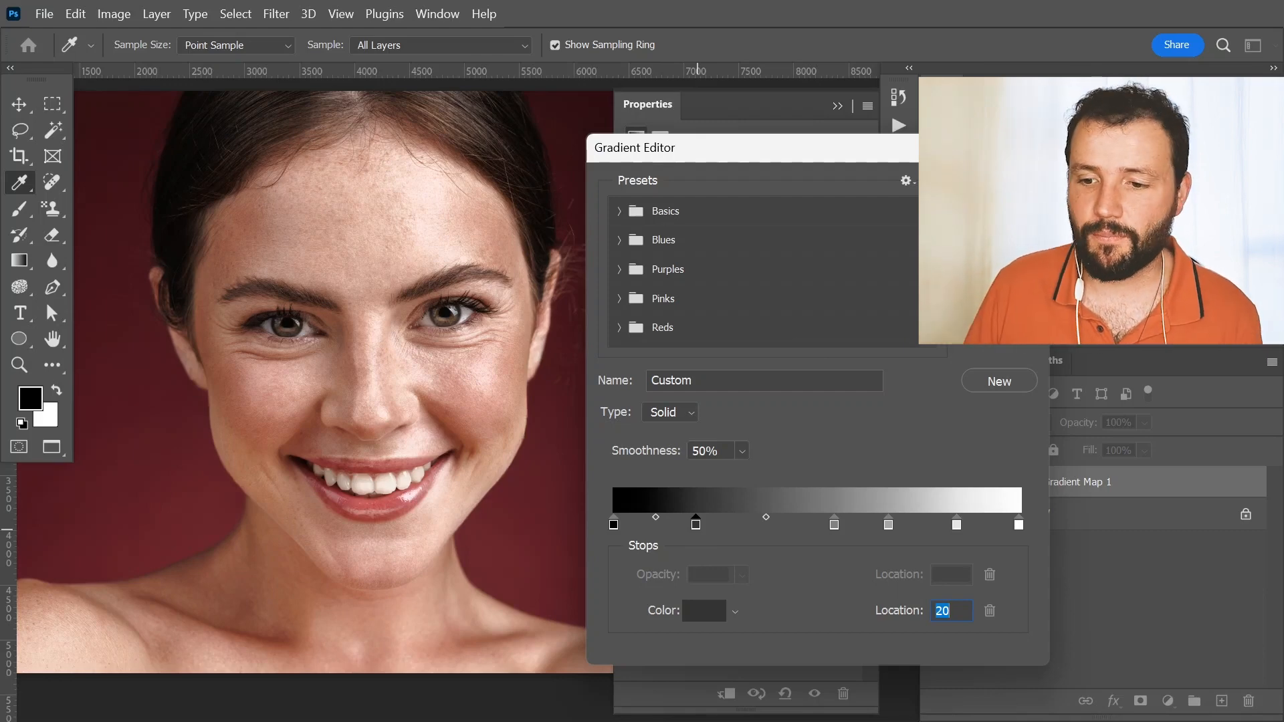
key(Return)
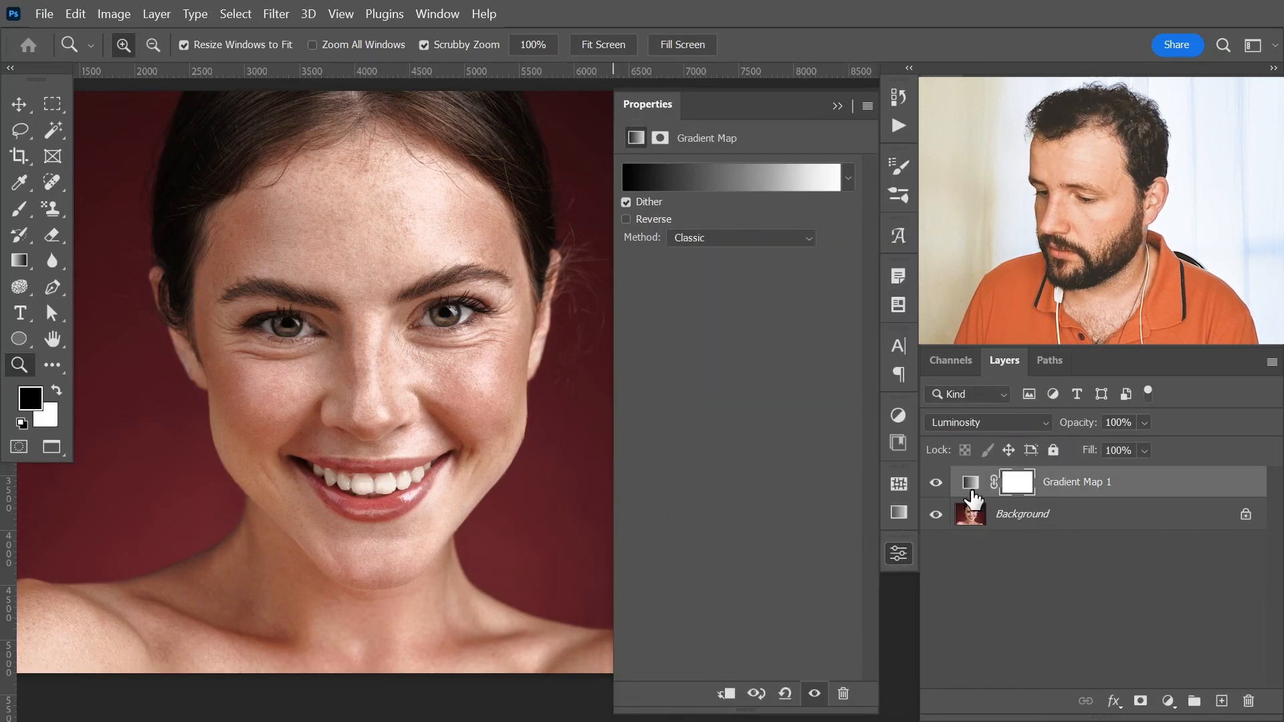
Step: Reveal the whole portrait and compare the adjusted Gradient Map 1 effect with the original image
click(898, 553)
click(937, 483)
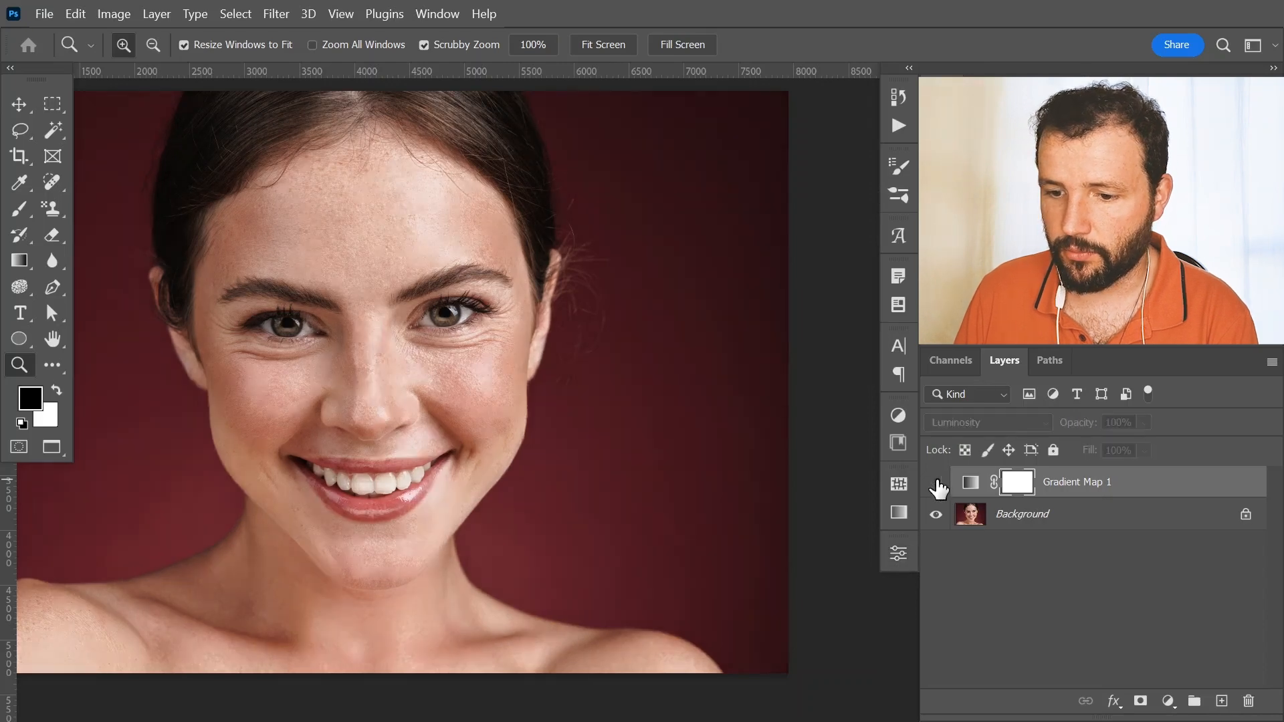
click(936, 483)
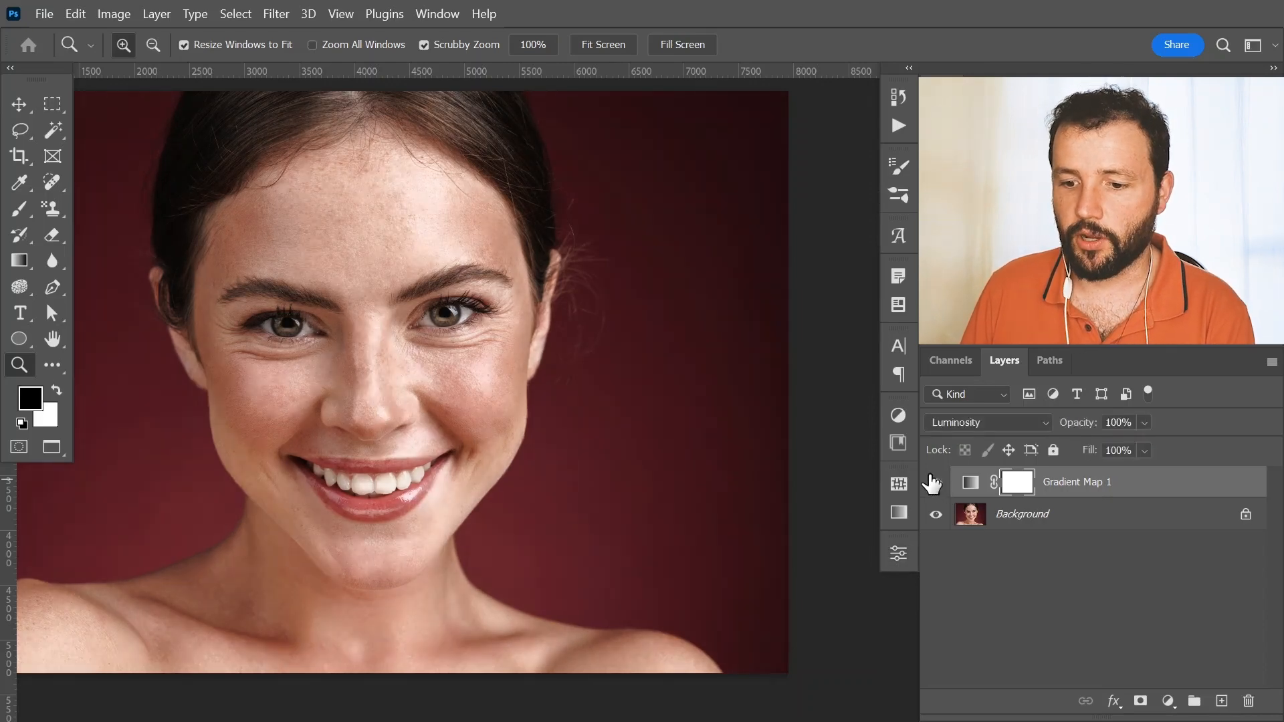
click(935, 483)
click(936, 483)
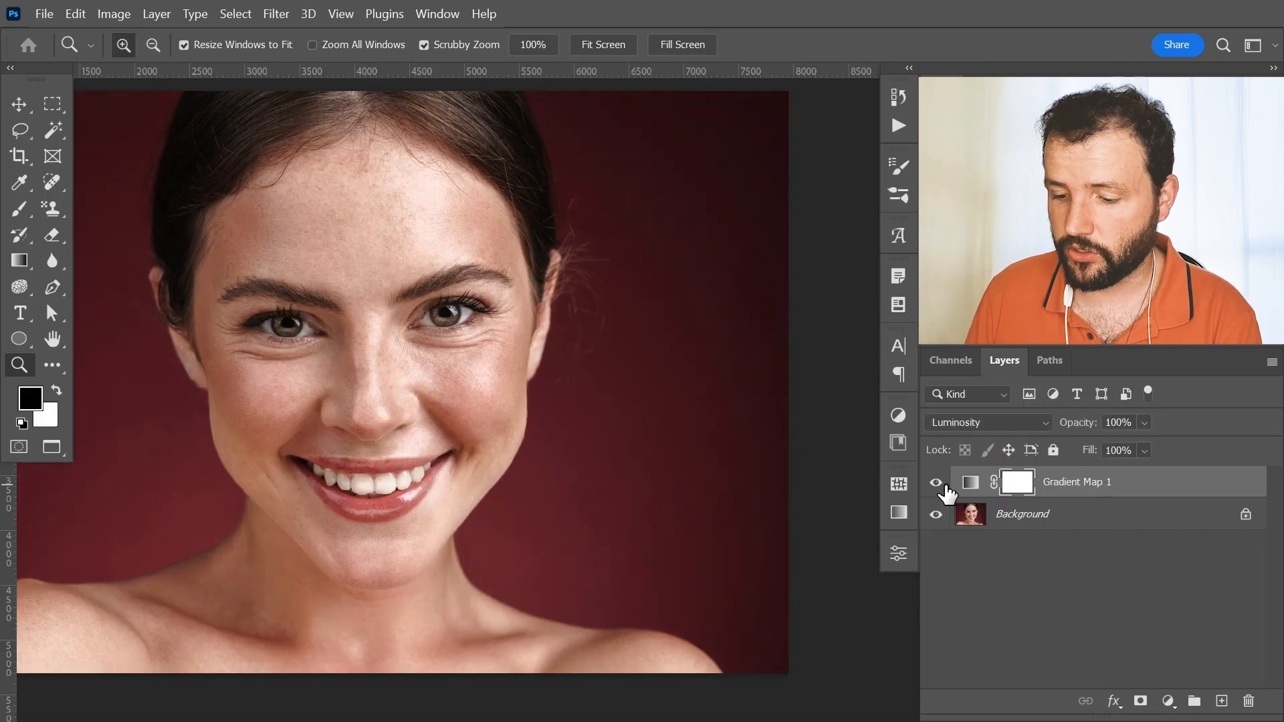
Step: Try duplicating the Gradient Map 1 layer to intensify the contrast, and undo the duplicate
key(ctrl+j)
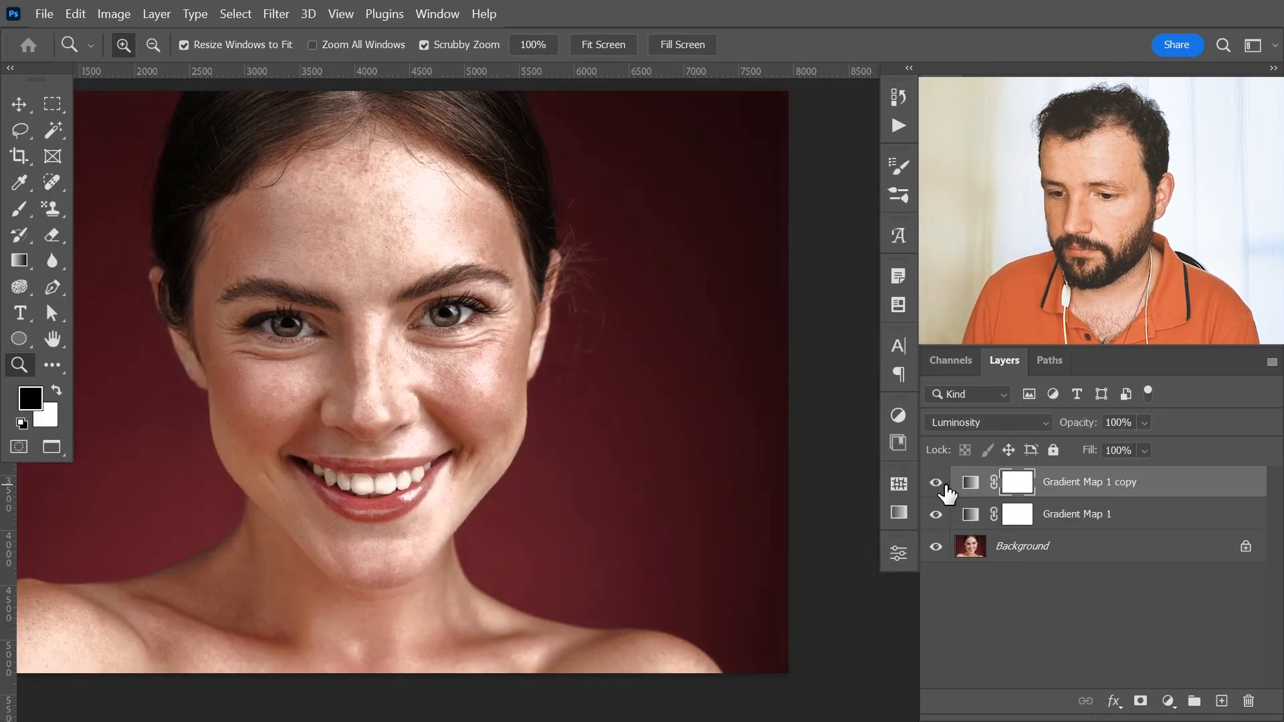
key(ctrl+z)
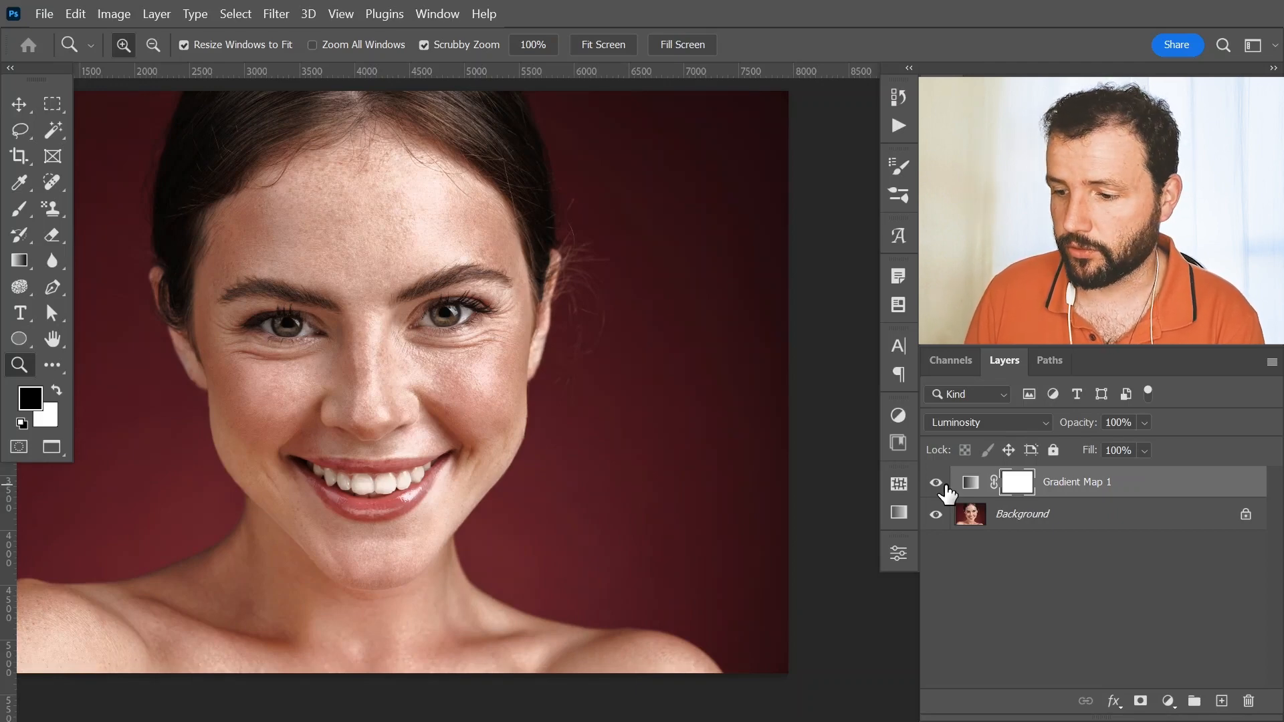
key(ctrl+j)
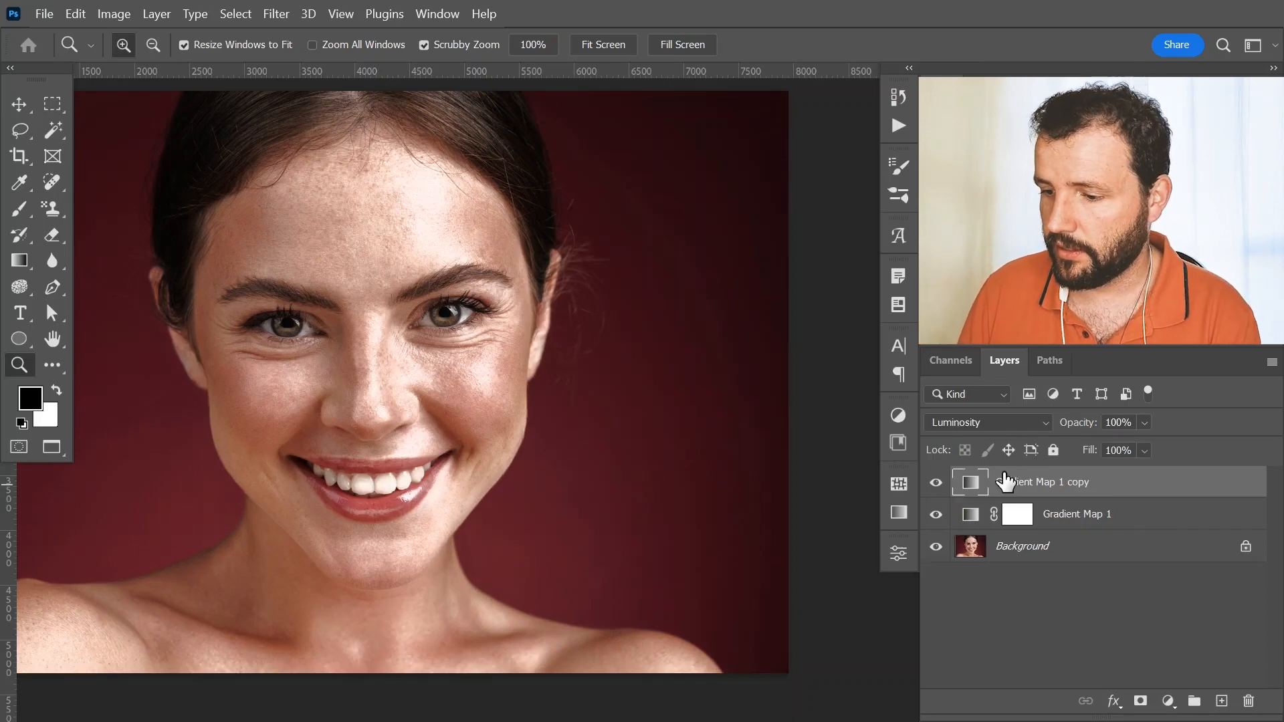
key(ctrl+z)
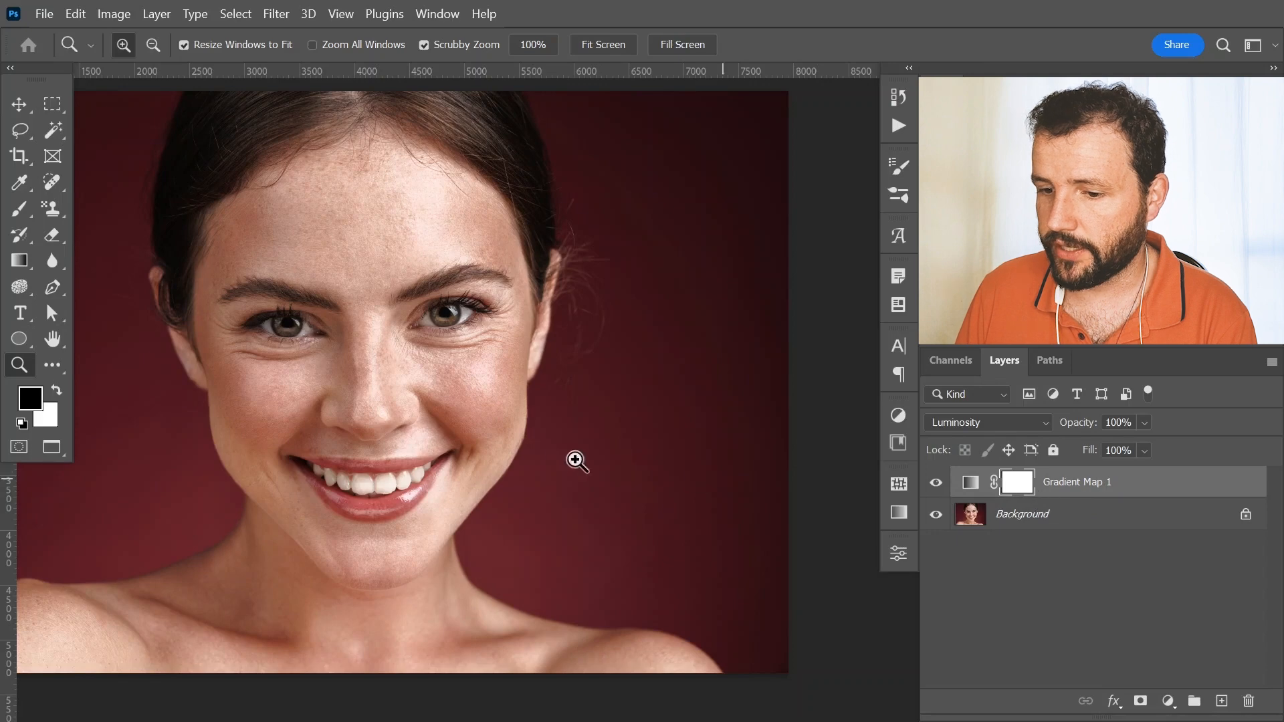
Step: Reduce the Gradient Map 1 layer's Fill to 80%
drag(535, 444, 607, 451)
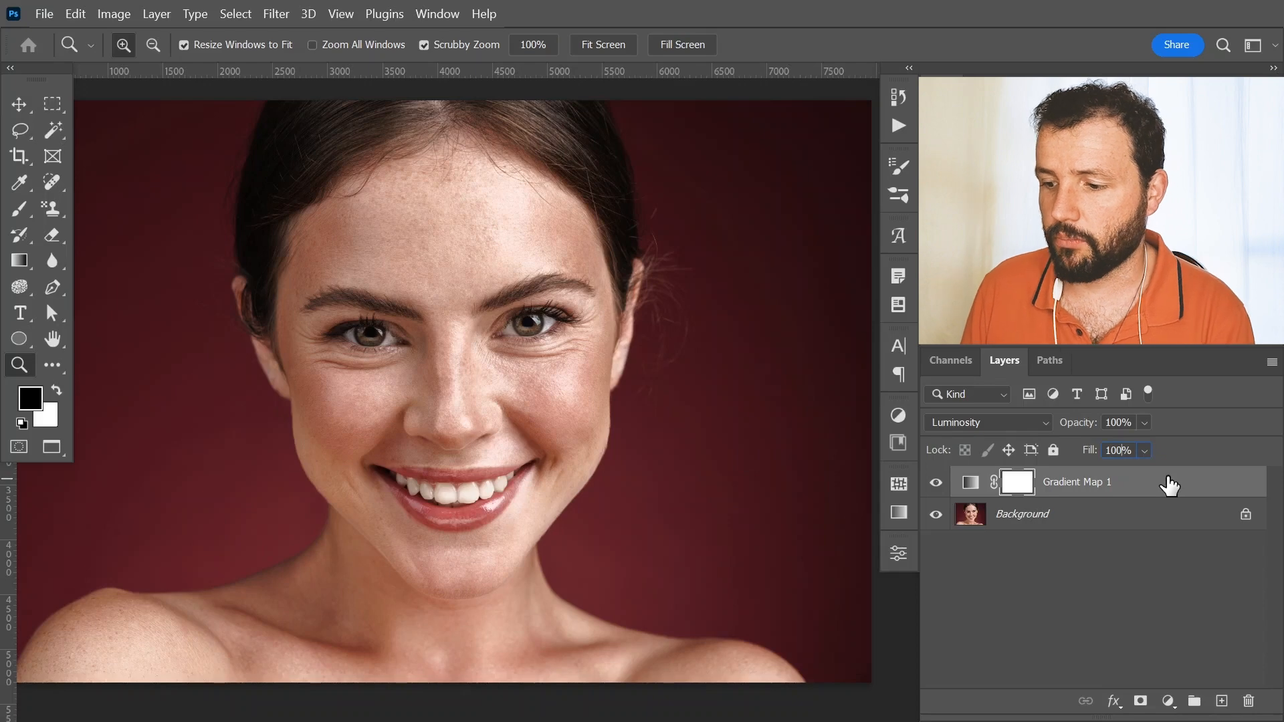
key(shift+Down)
key(shift+Down)
key(Return)
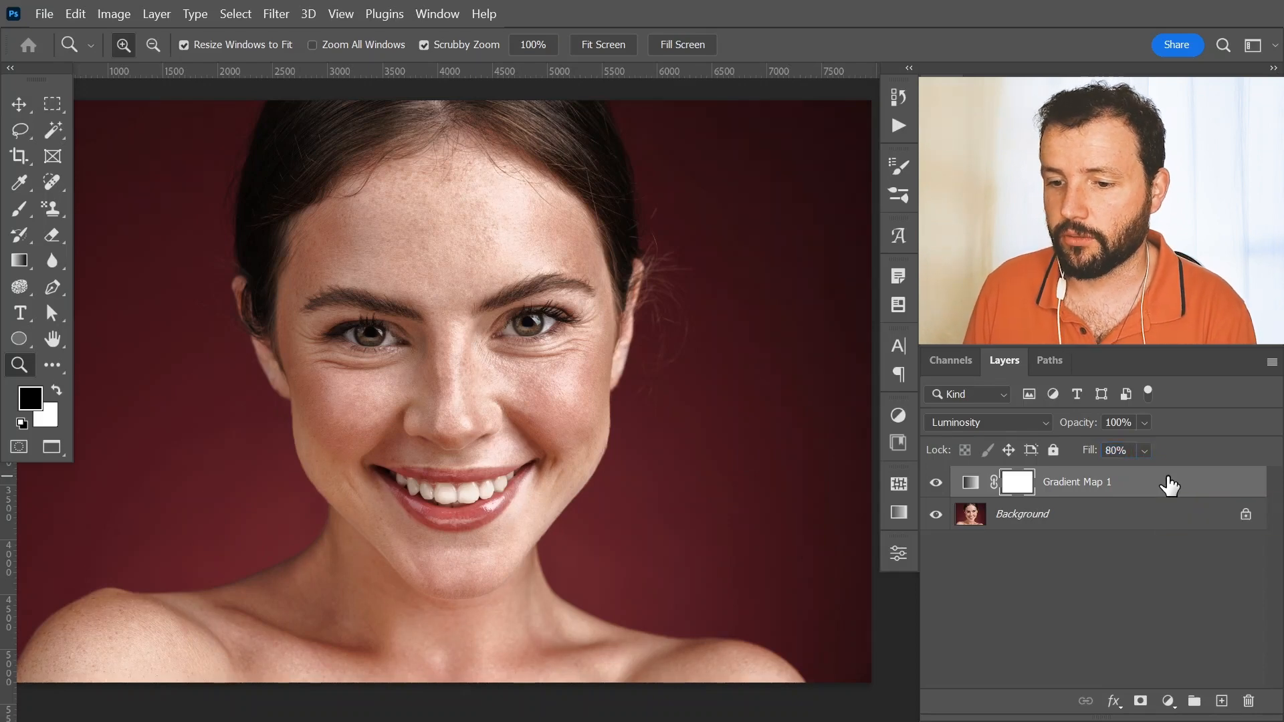